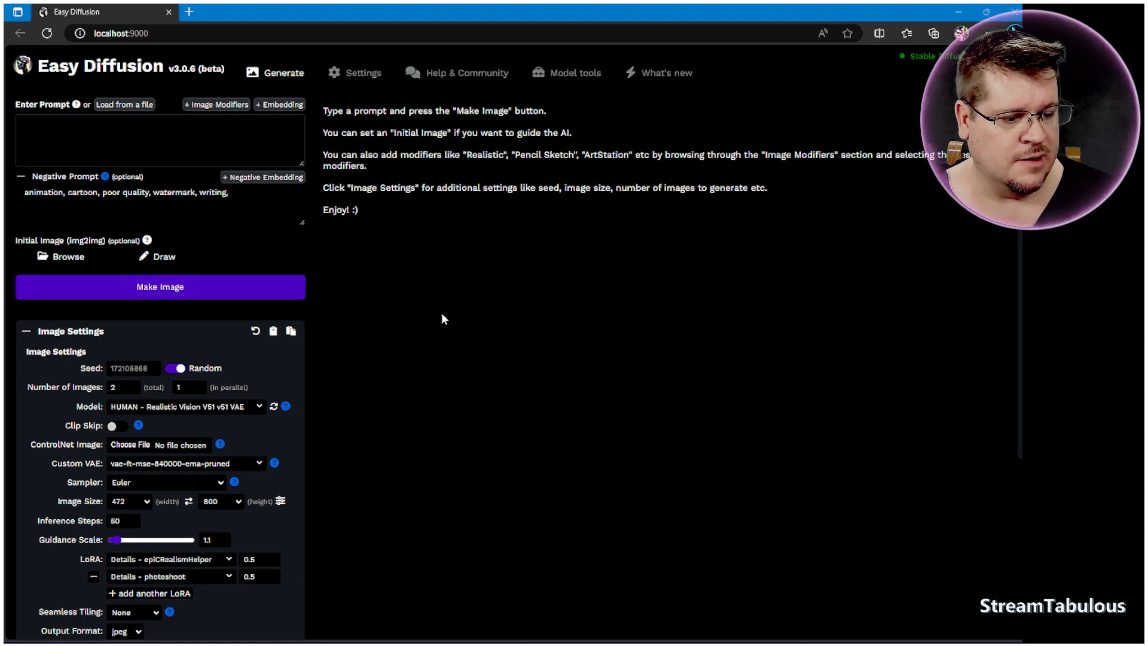
Step: Load smaller.jpg from the Photo Work folder as the initial img2img image
click(72, 259)
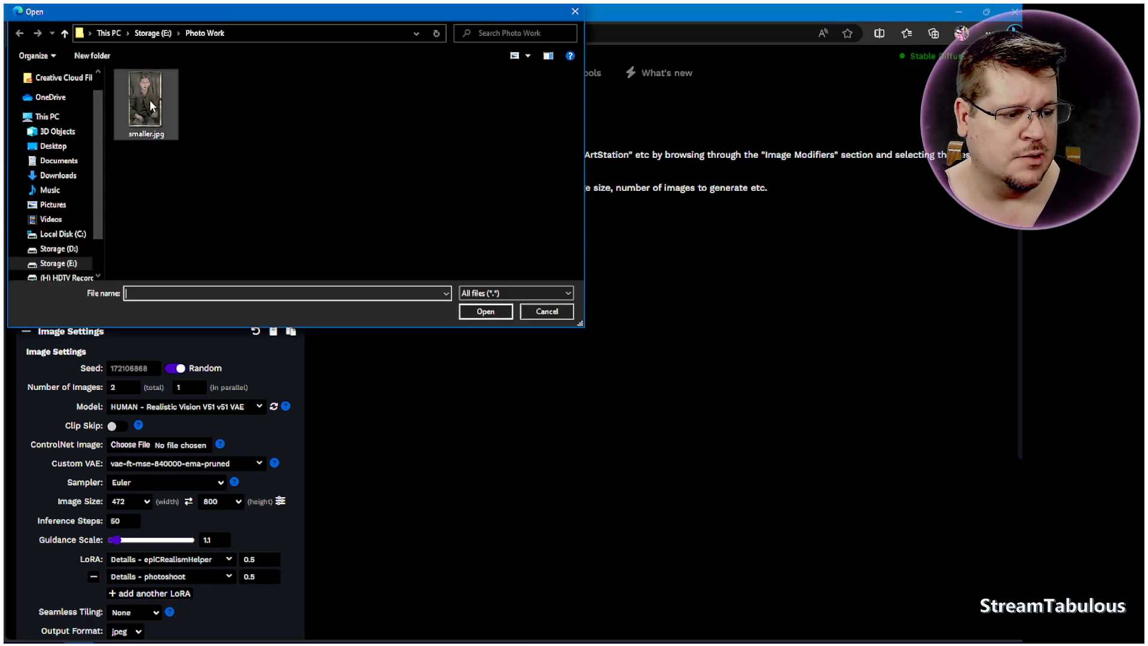
click(151, 106)
click(503, 313)
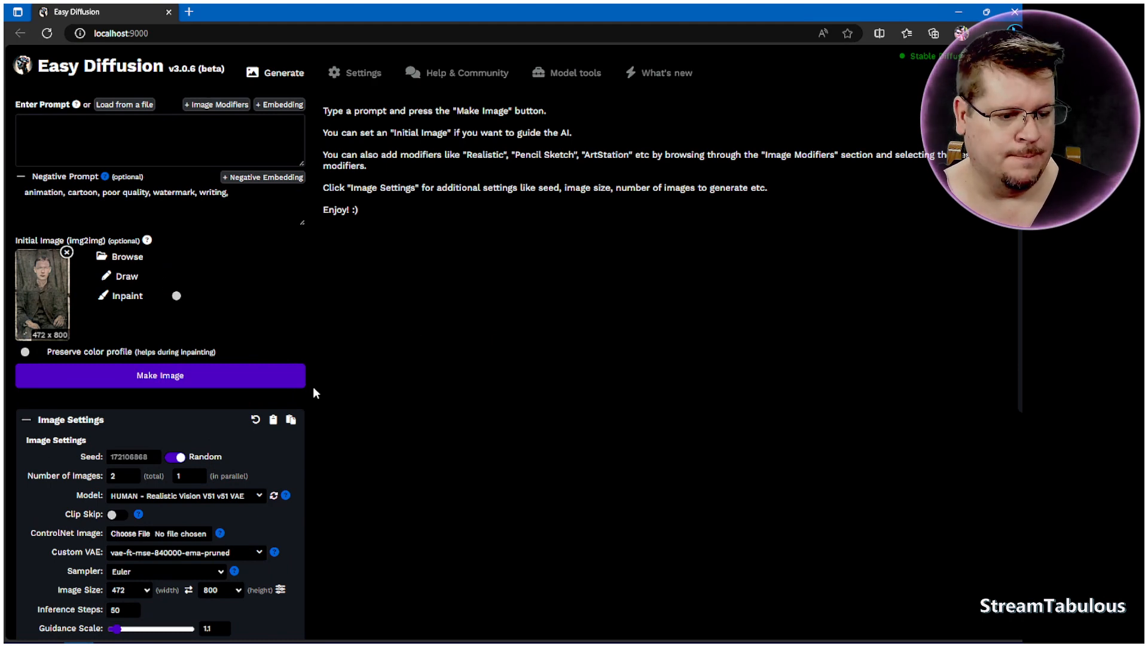
Step: Review the image settings such as model, sampler, image size, guidance scale, prompt strength and LoRAs
scroll(307, 384, down, 1)
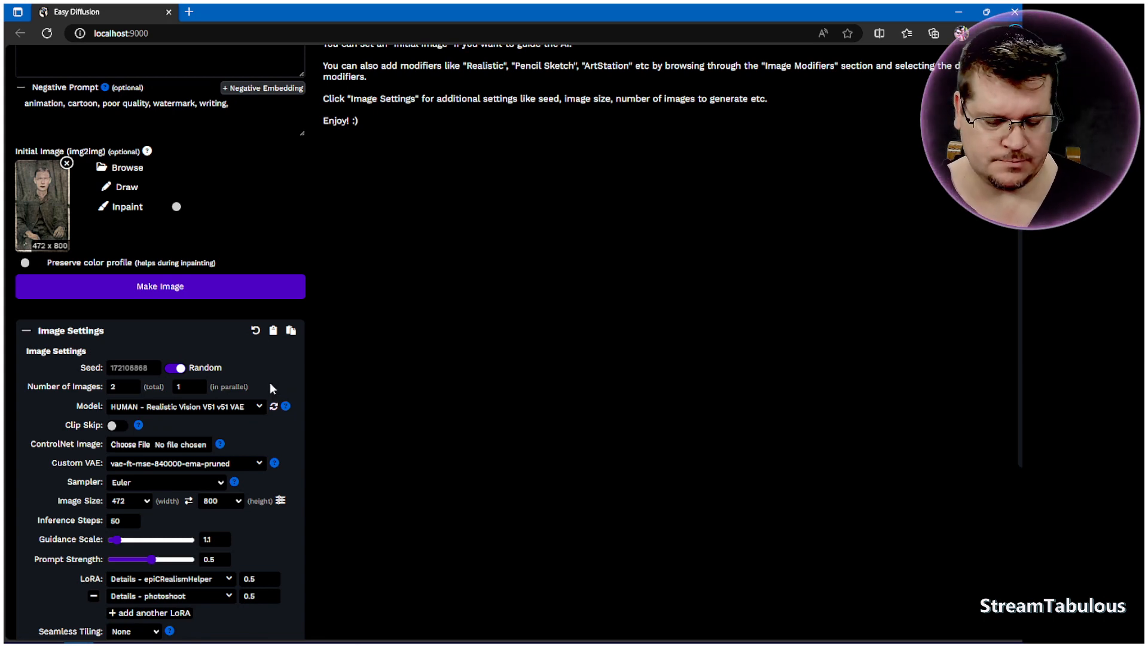
scroll(263, 440, down, 2)
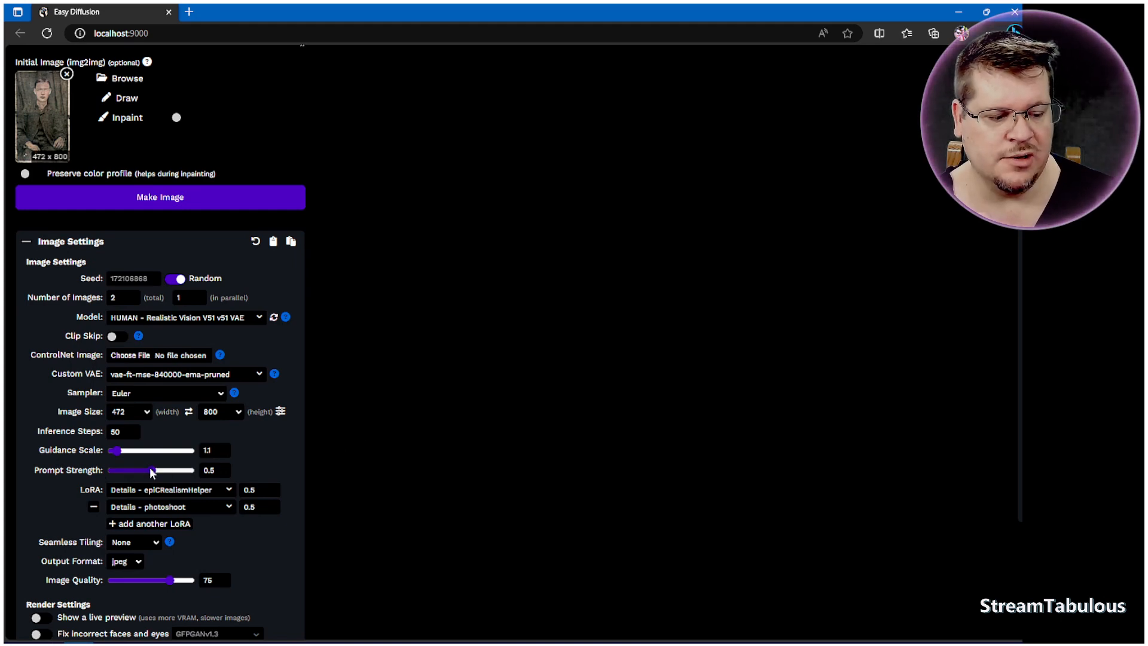
scroll(210, 468, up, 3)
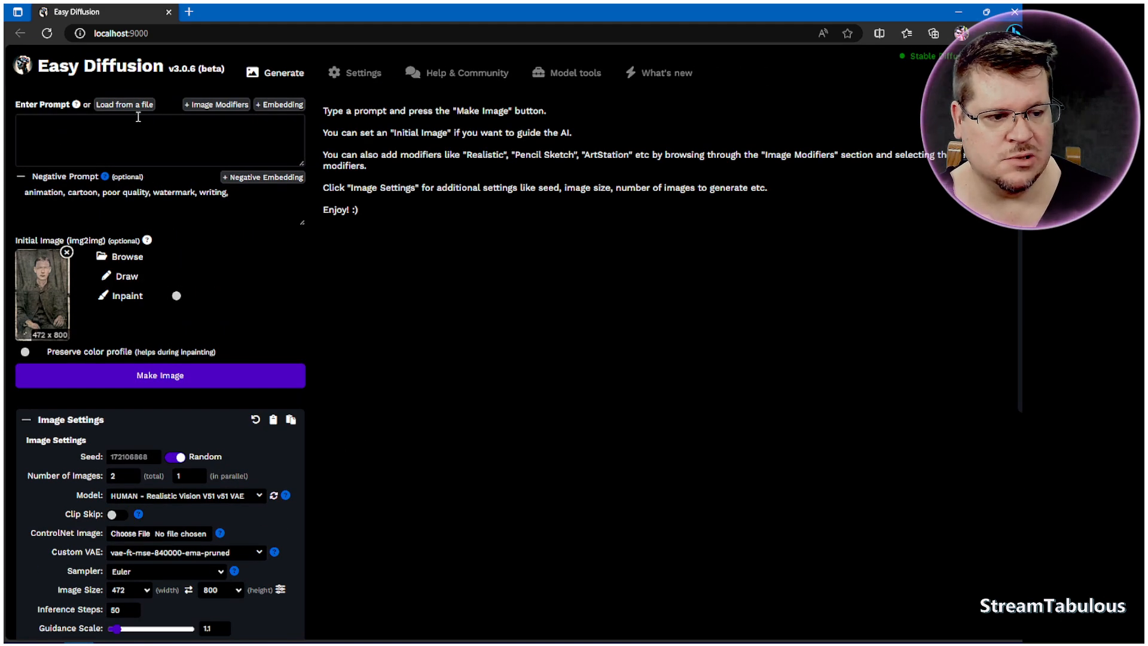
scroll(320, 449, down, 3)
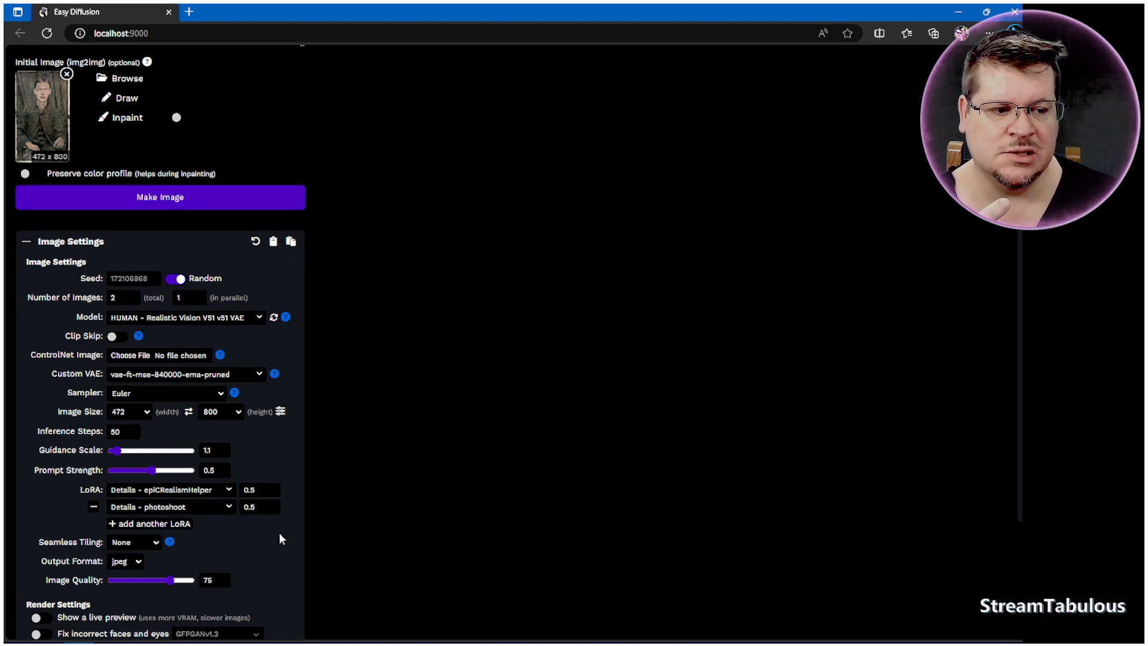
scroll(242, 522, up, 3)
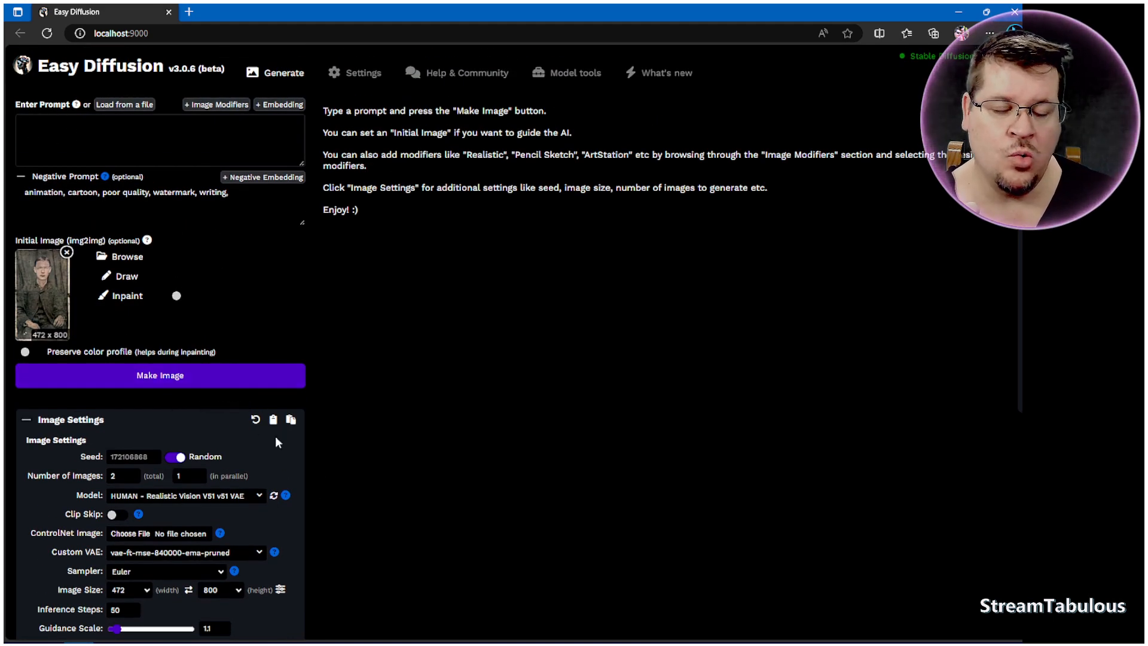
scroll(275, 436, down, 1)
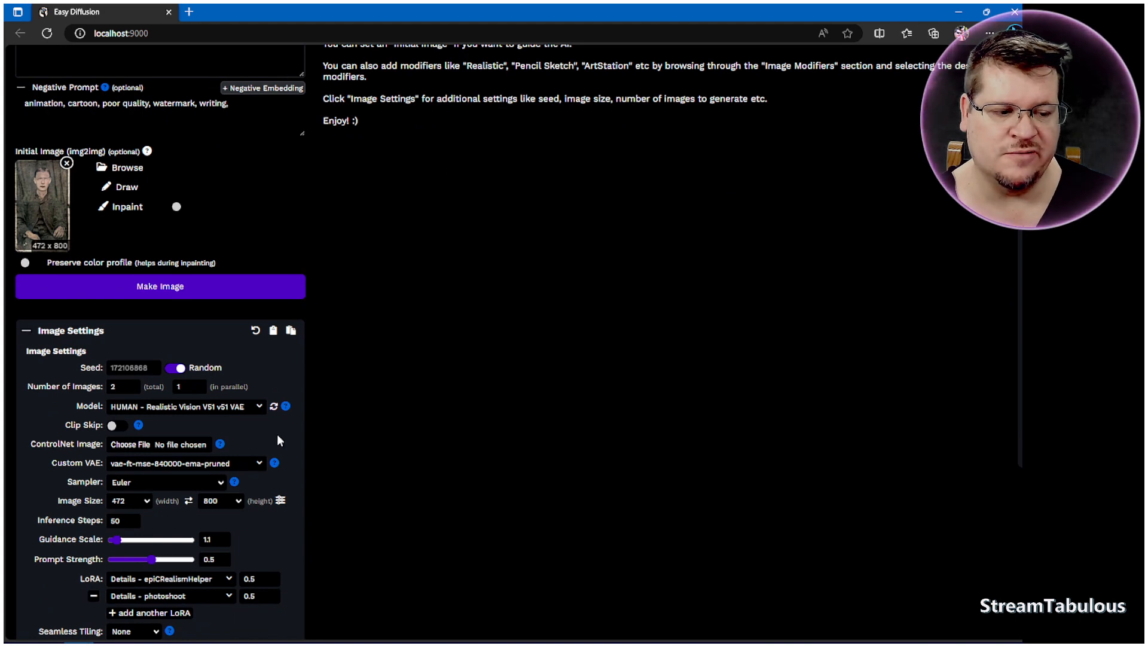
scroll(283, 444, up, 1)
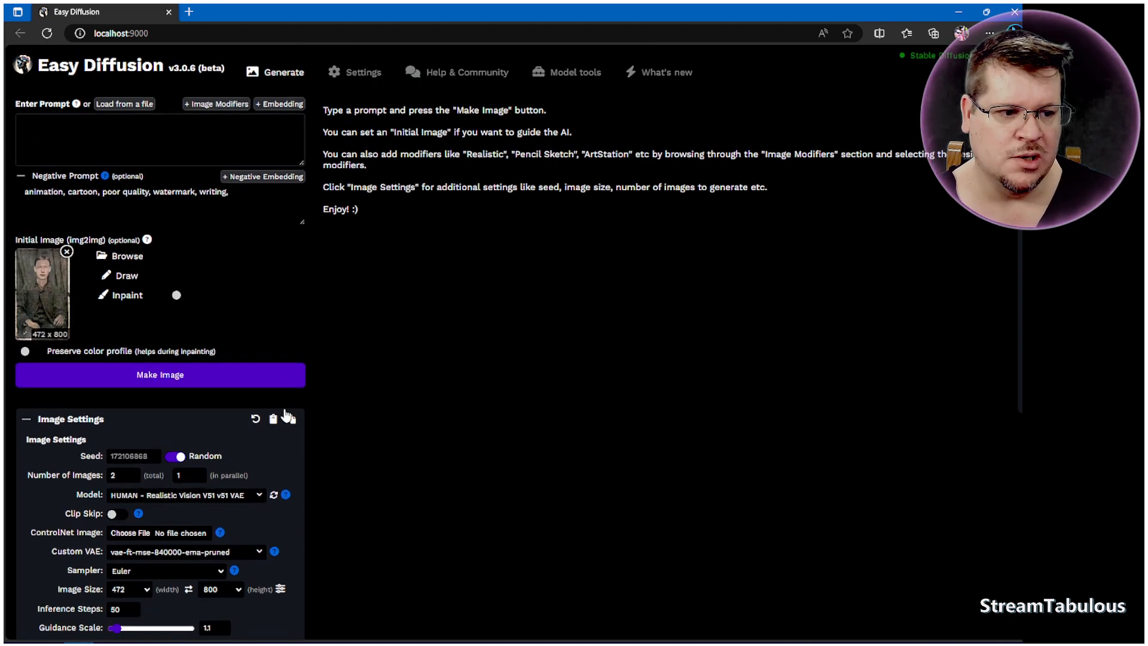
scroll(195, 237, down, 1)
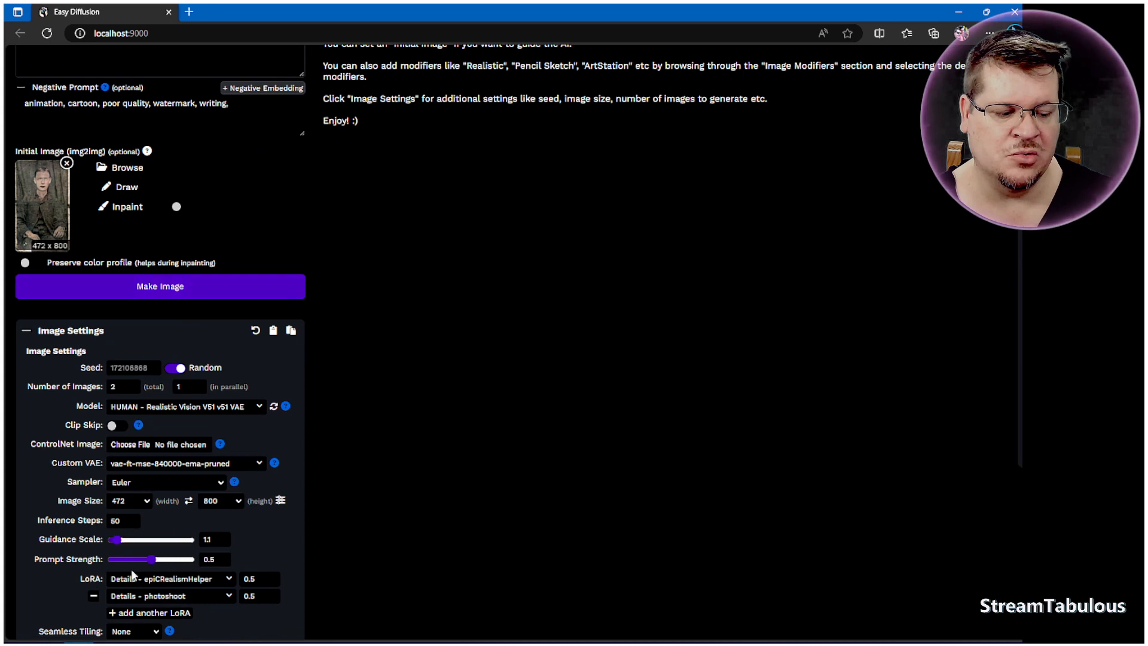
scroll(80, 121, up, 1)
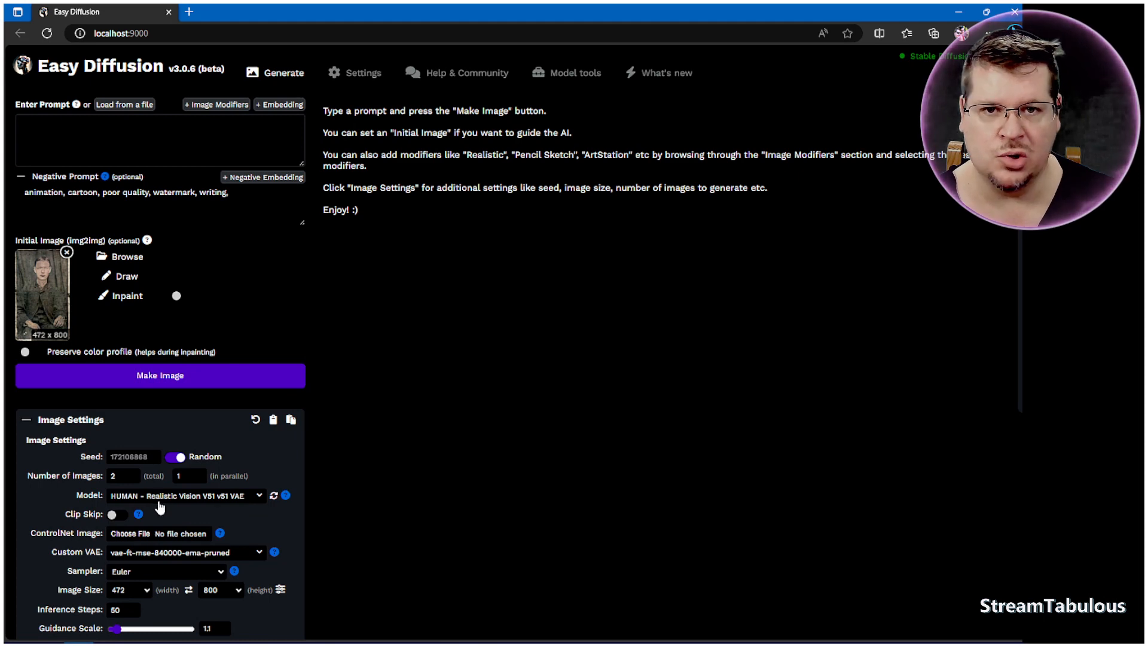
scroll(371, 528, down, 1)
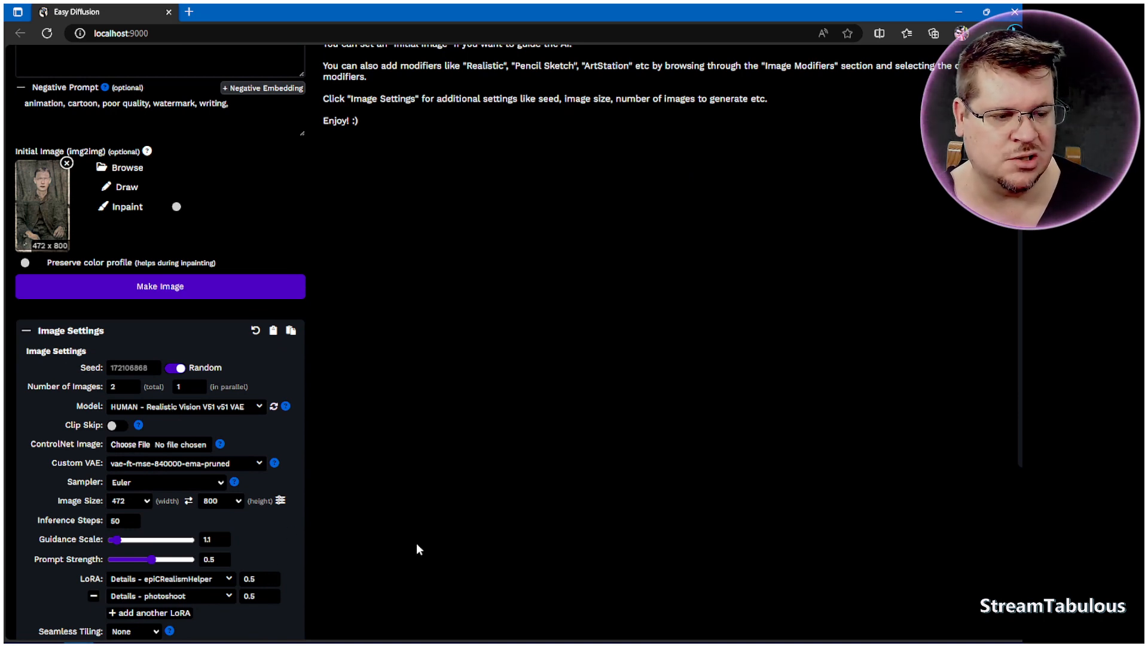
scroll(423, 528, up, 2)
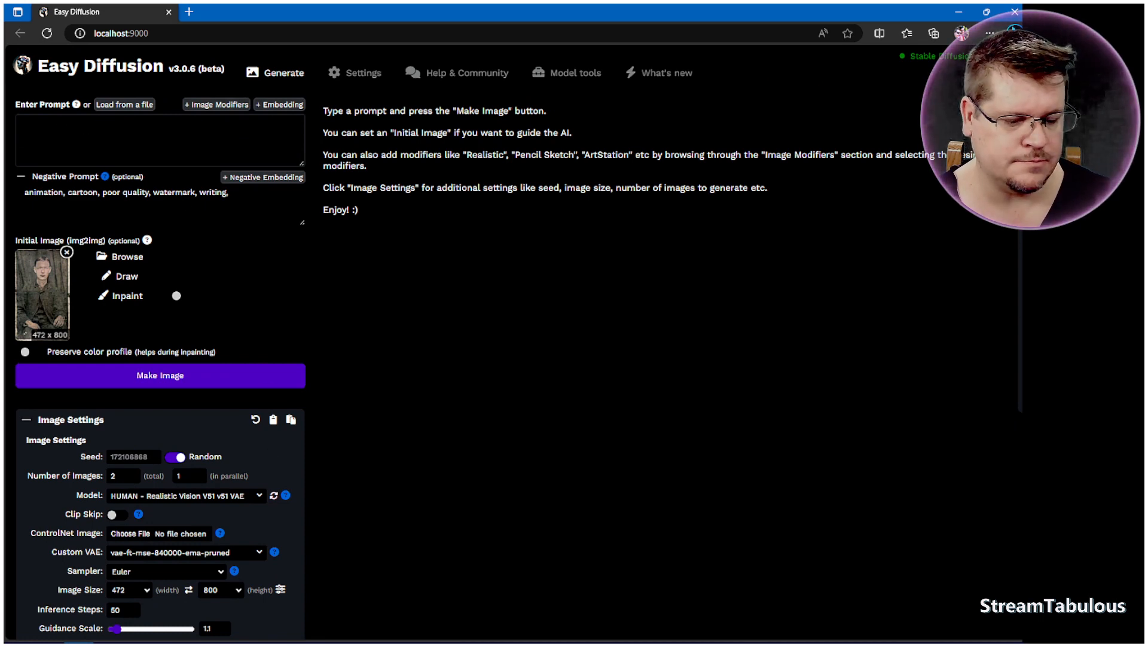
Step: Paste the prompt 'photo, color, keep close to original, background Curtain, male European, civil war uniform,' and fix the comma after 'photo'
text(photo, color, keep close to original, background Curtain, male European, civil war uniform,)
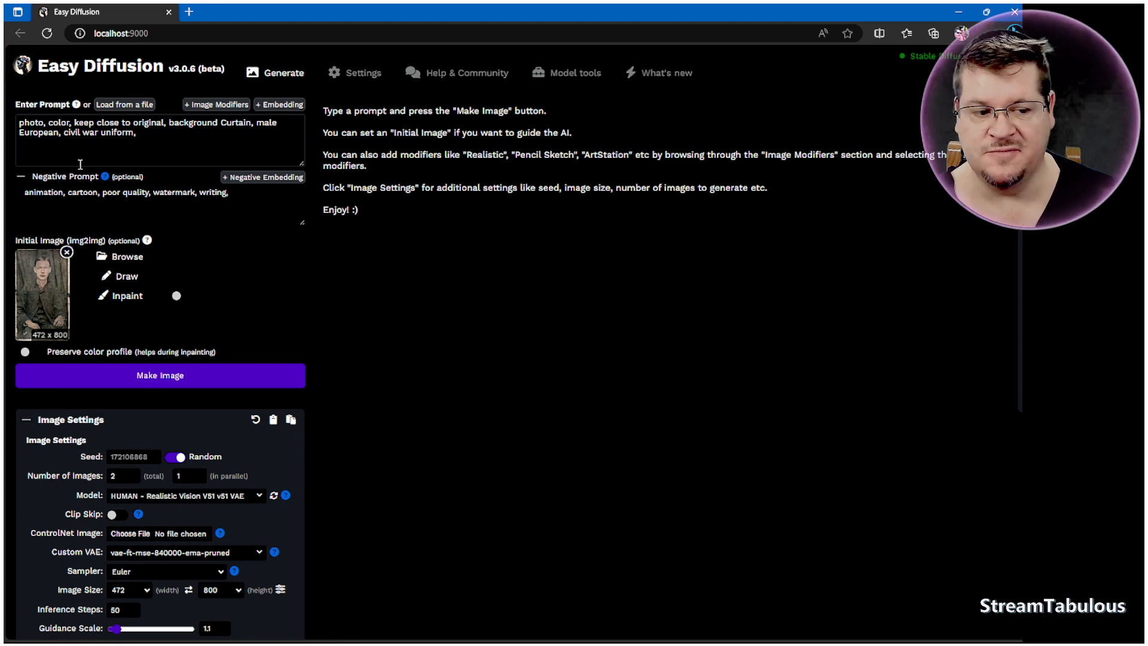
click(45, 124)
key(BackSpace)
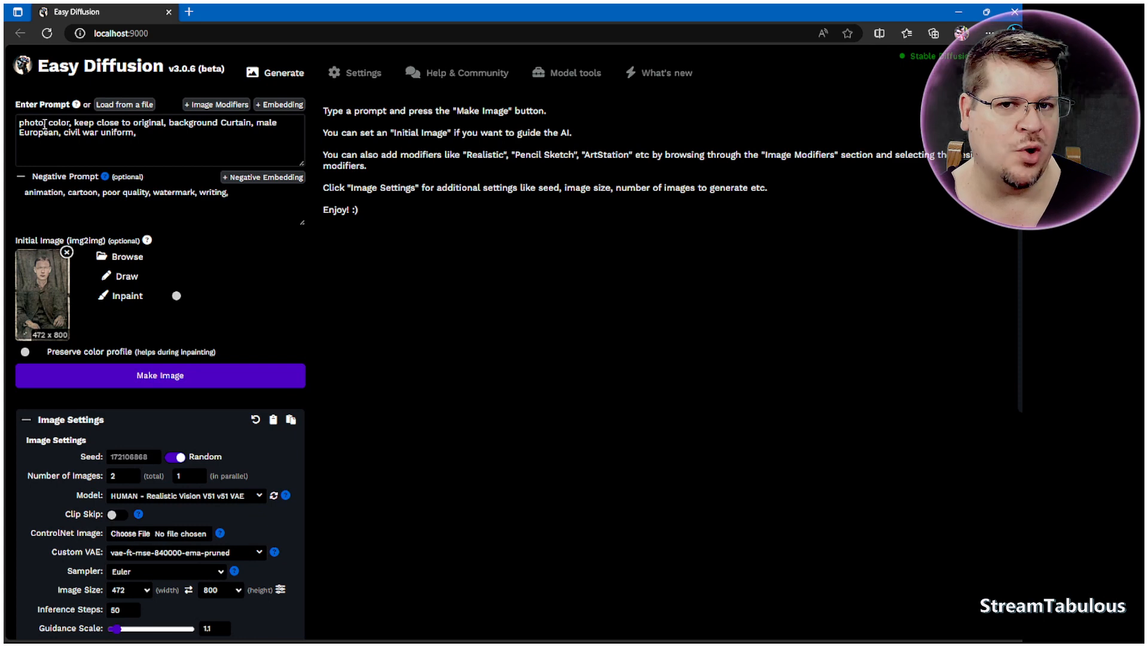
text(,)
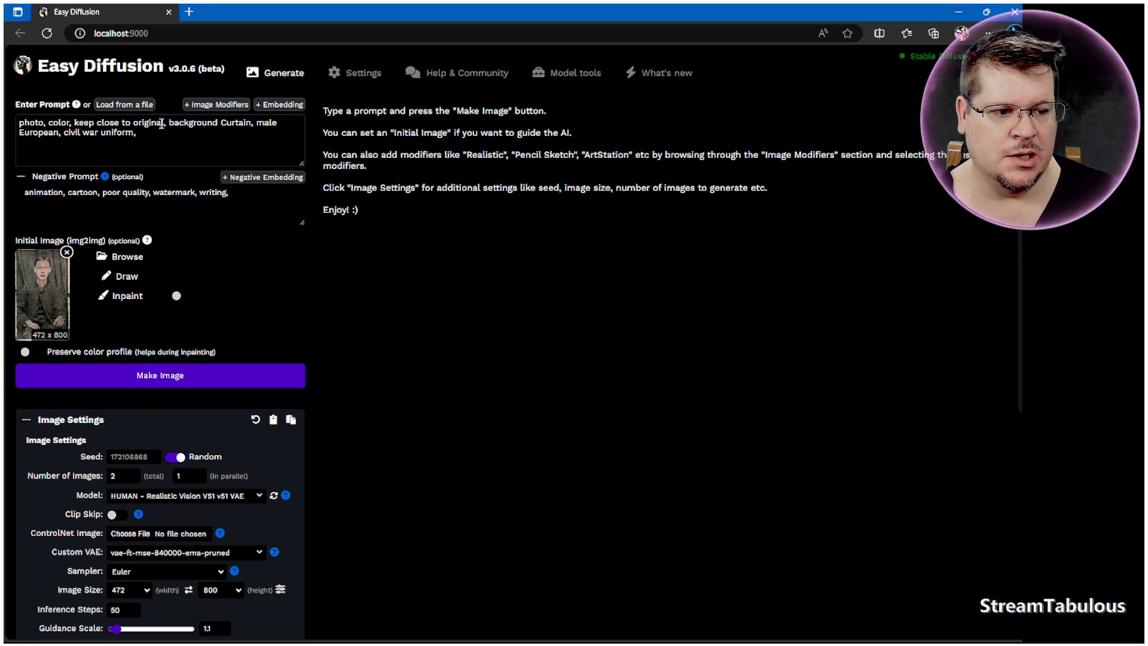
Step: Append 'high quality hands,' to the end of the prompt
drag(167, 123, 72, 123)
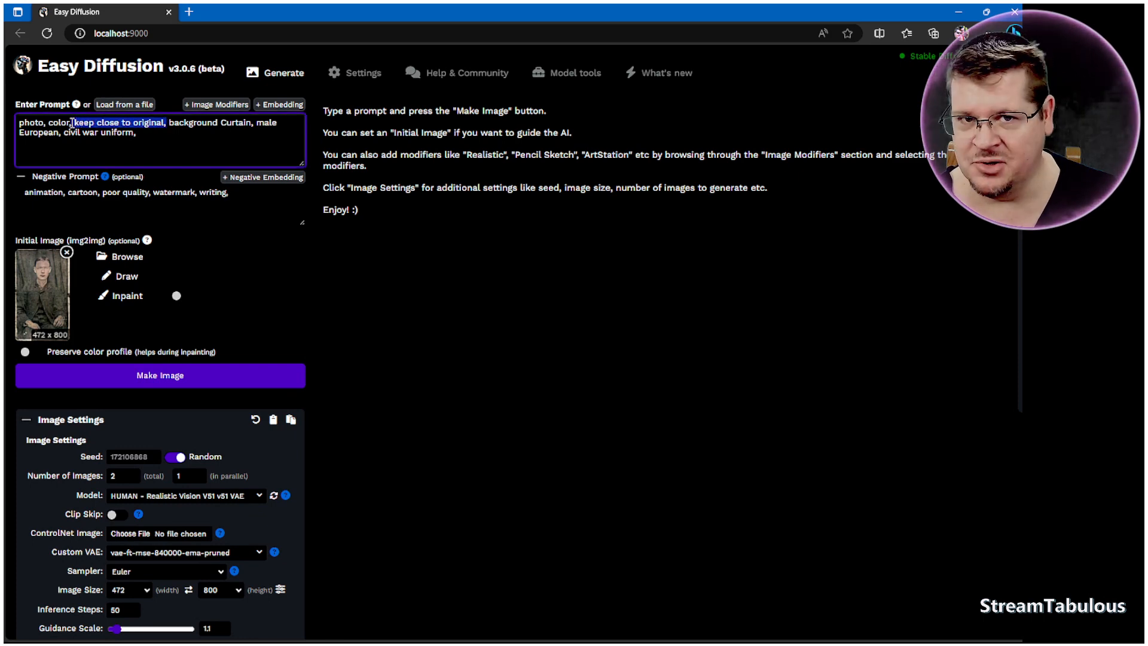
click(146, 140)
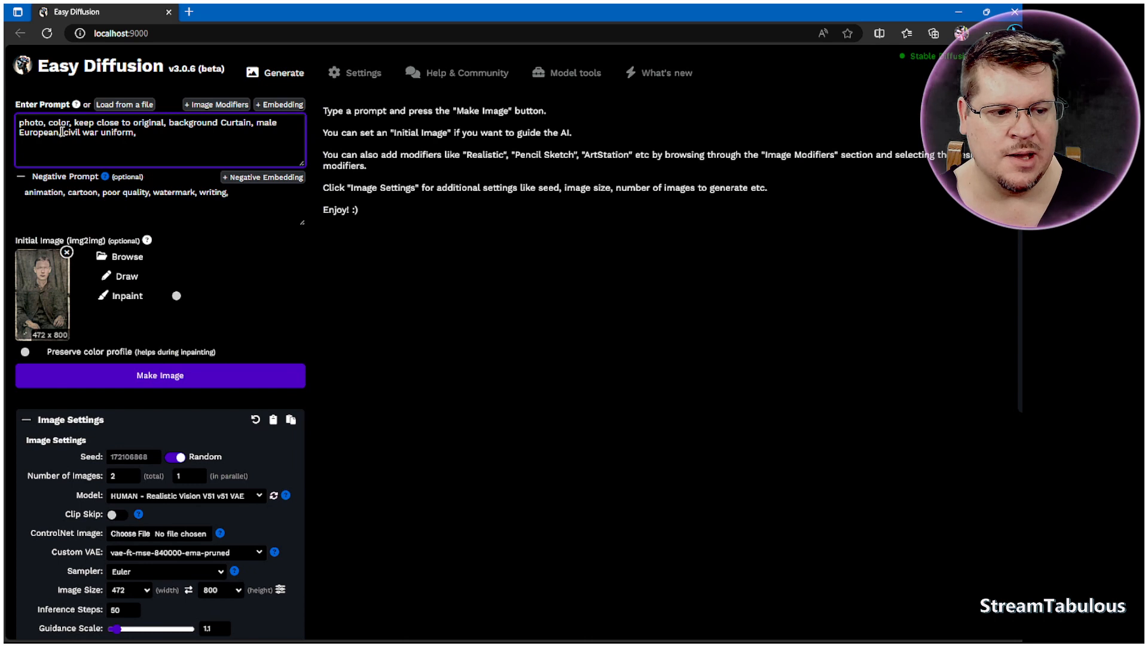
drag(61, 132, 168, 137)
click(167, 137)
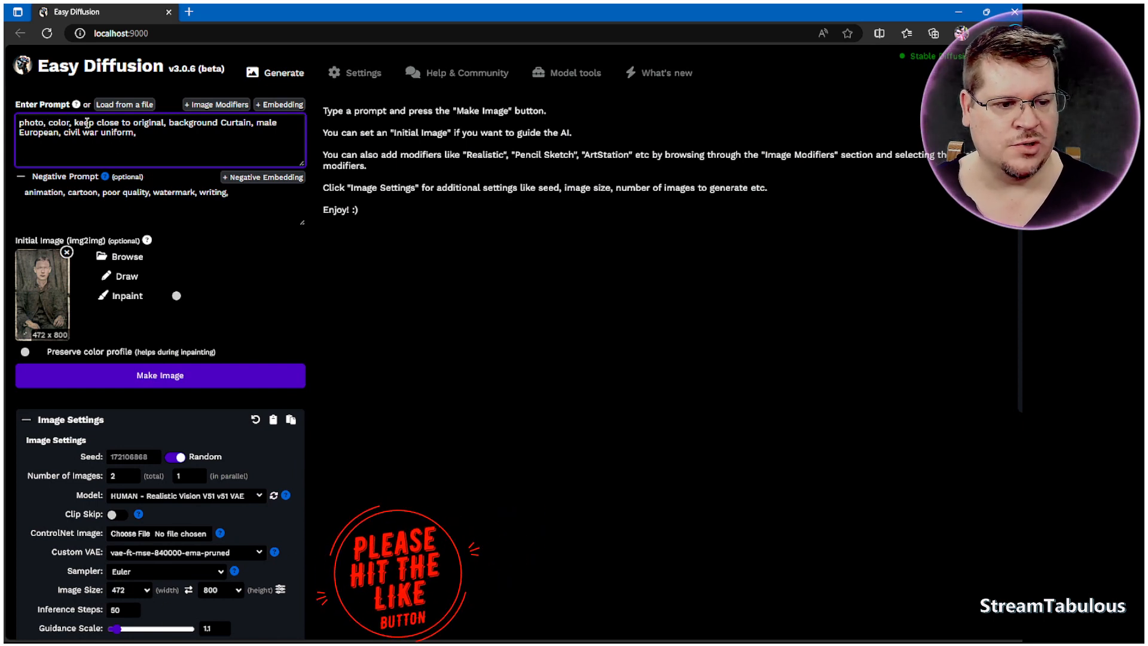
click(169, 123)
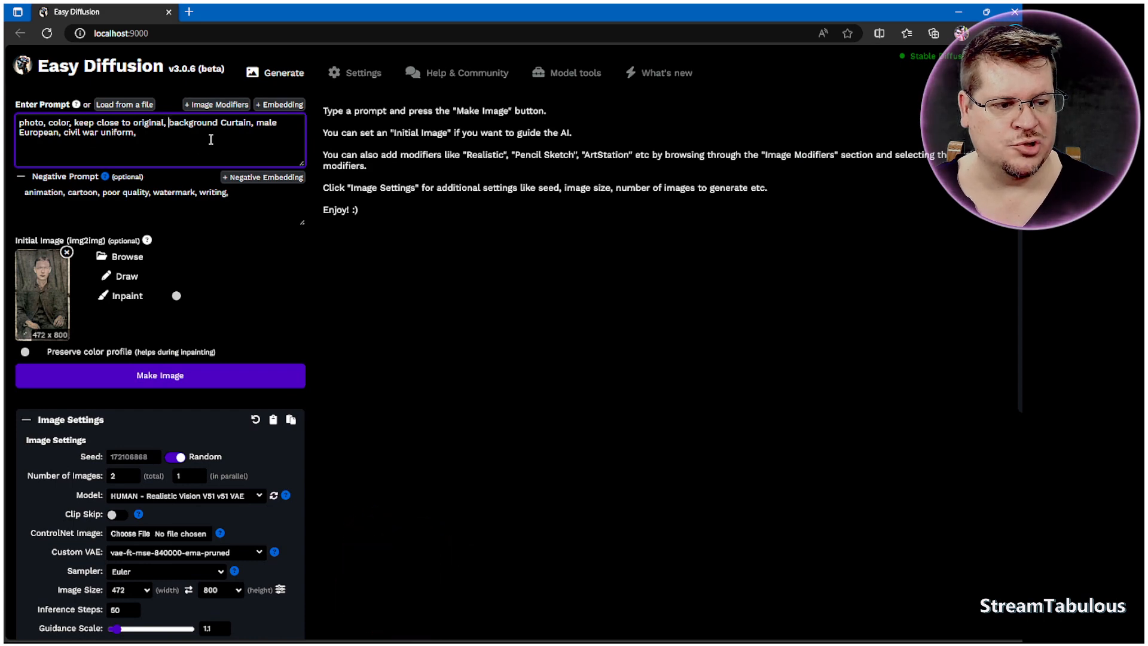
click(280, 123)
click(152, 136)
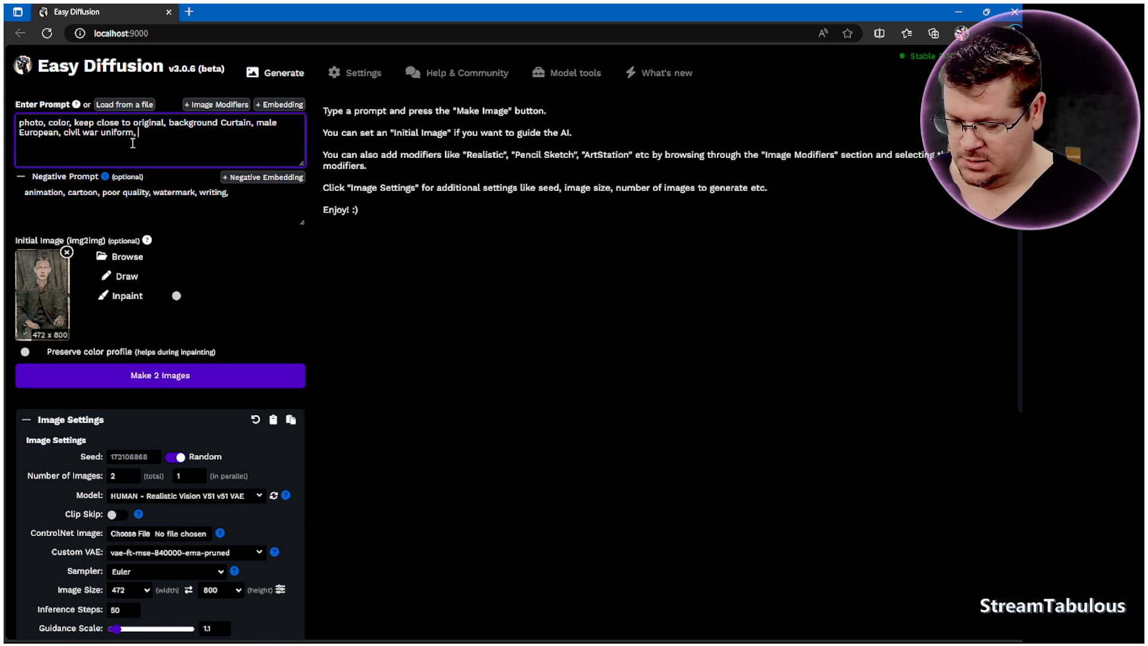
text(high )
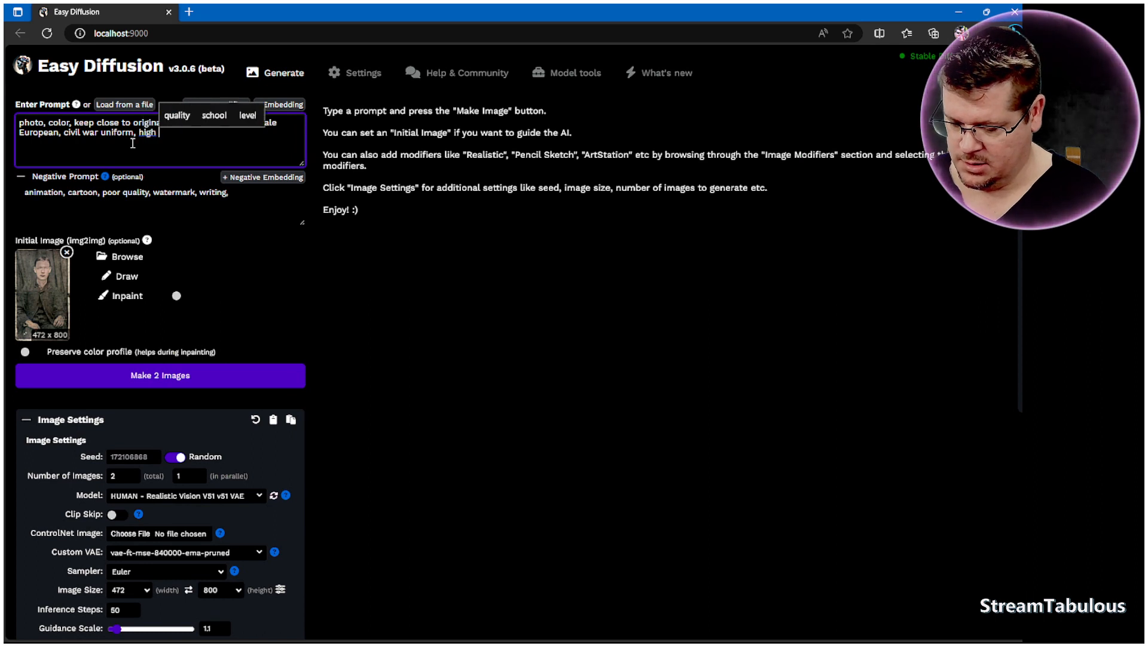
text(quality hands)
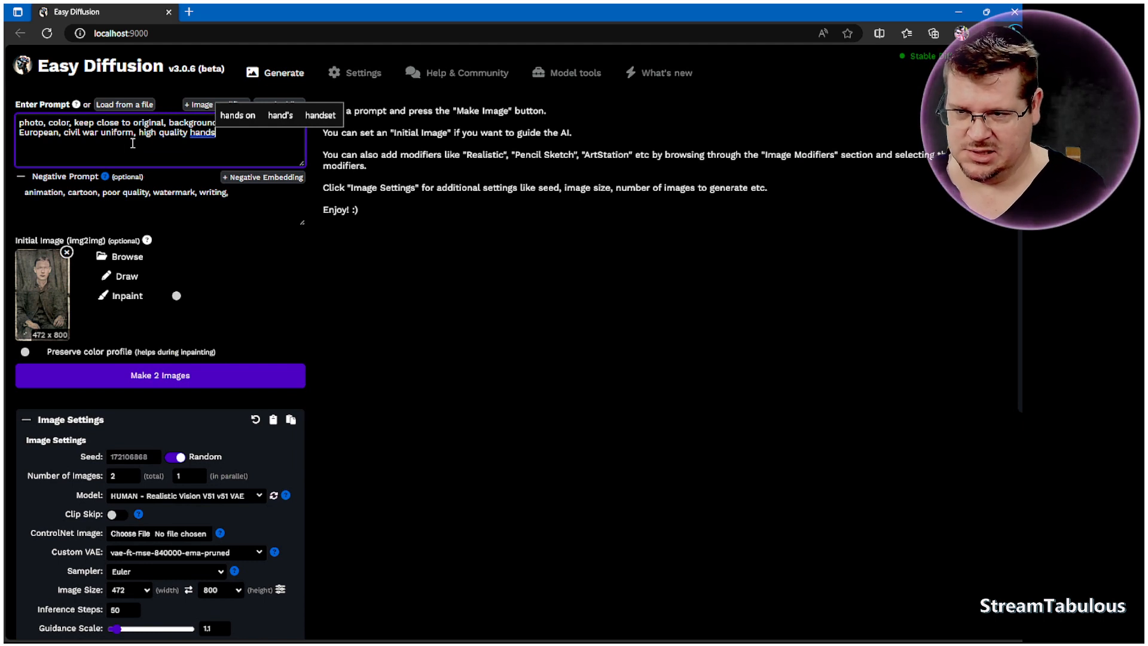
text(,)
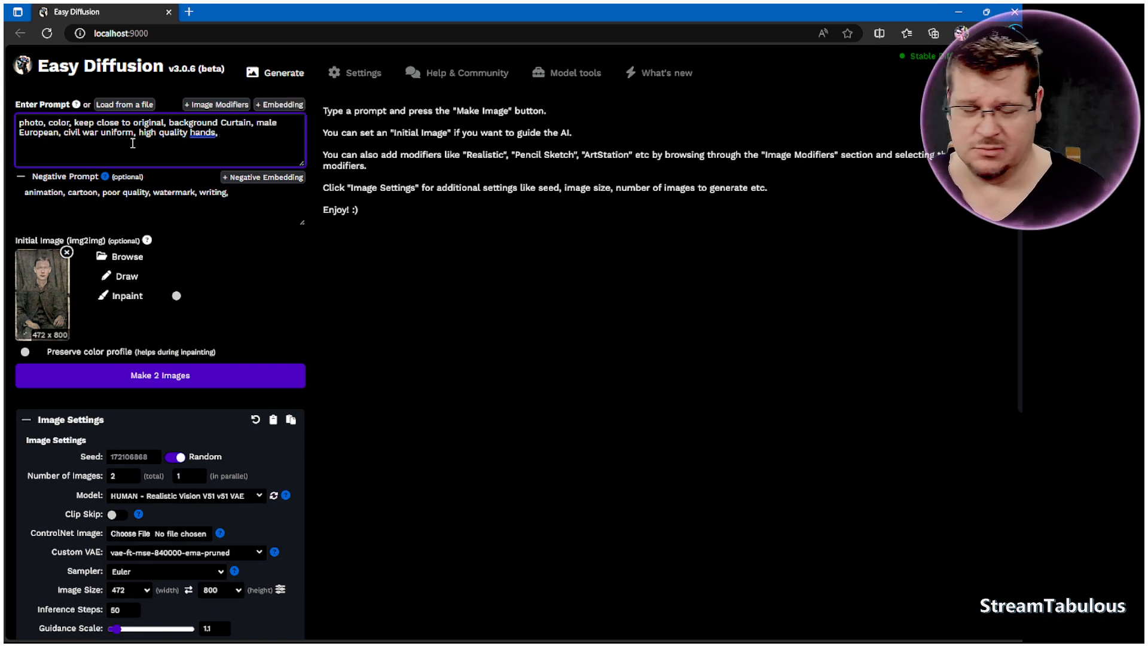
Step: Tidy the punctuation after 'hands' and add 'brown eyes' to the prompt
right_click(210, 132)
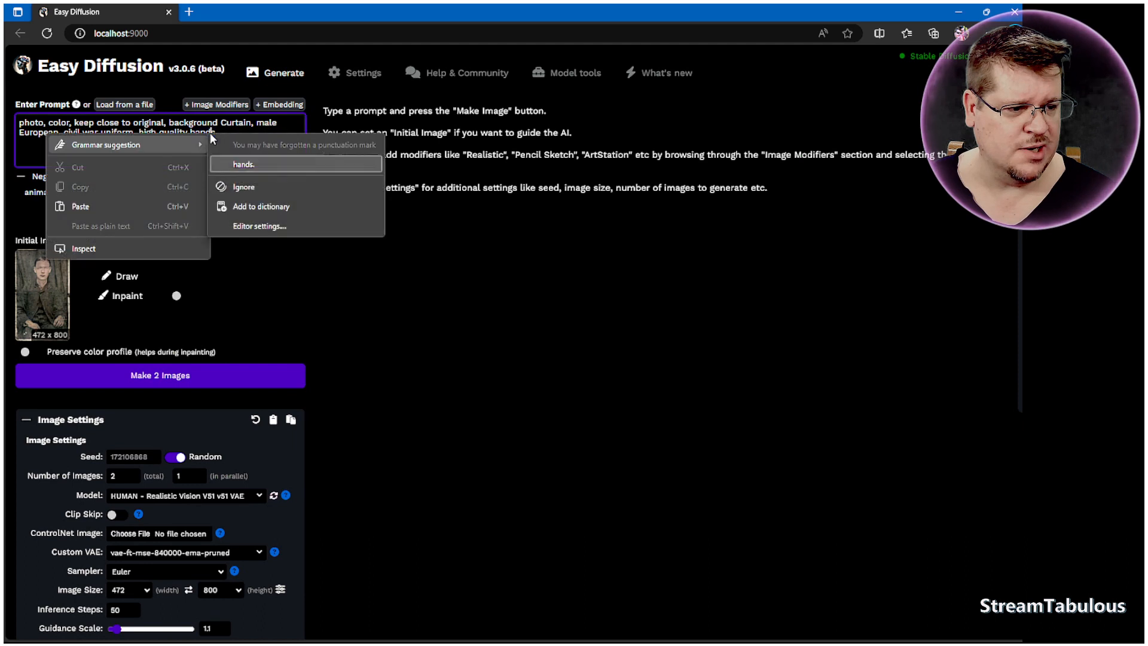
click(241, 161)
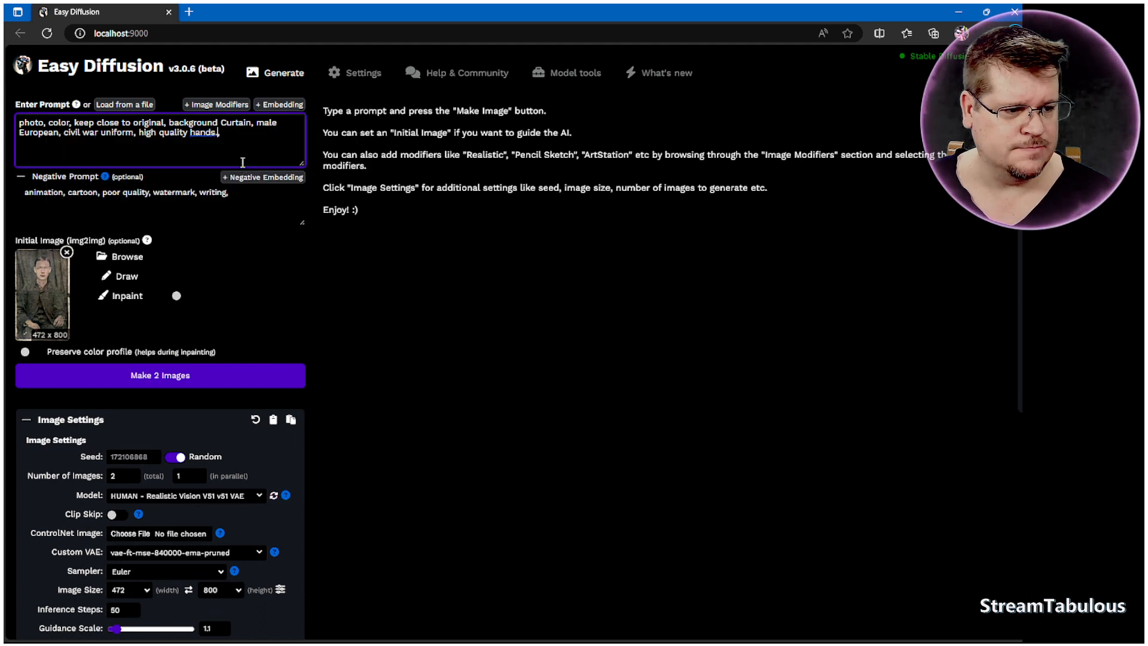
click(234, 134)
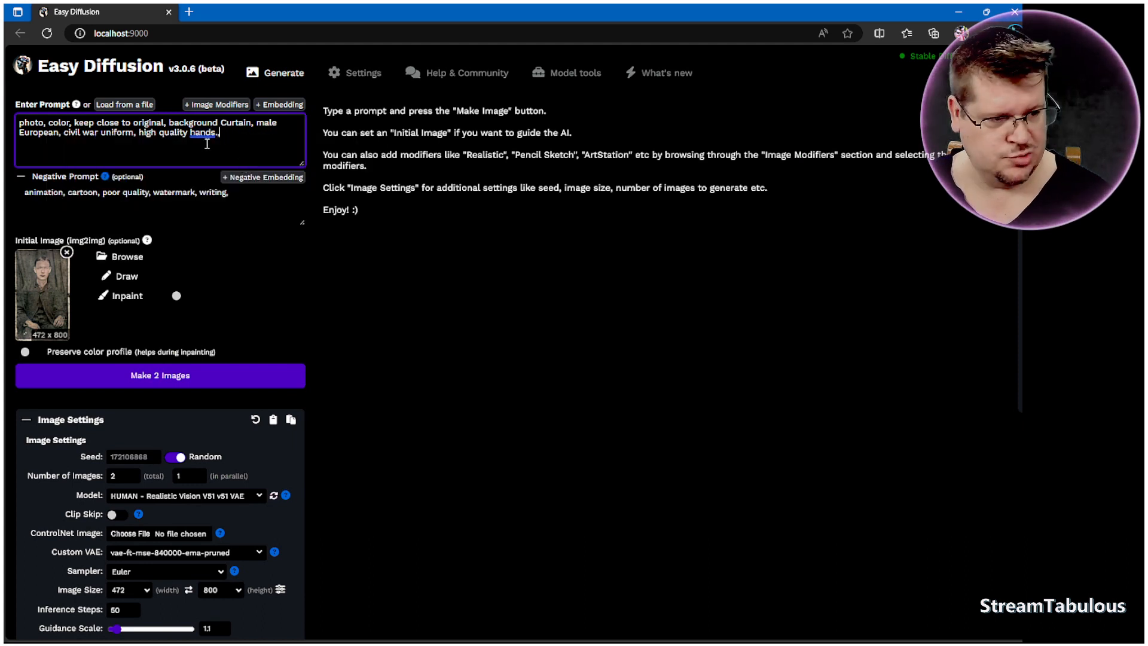
key(BackSpace)
key(BackSpace)
text(, )
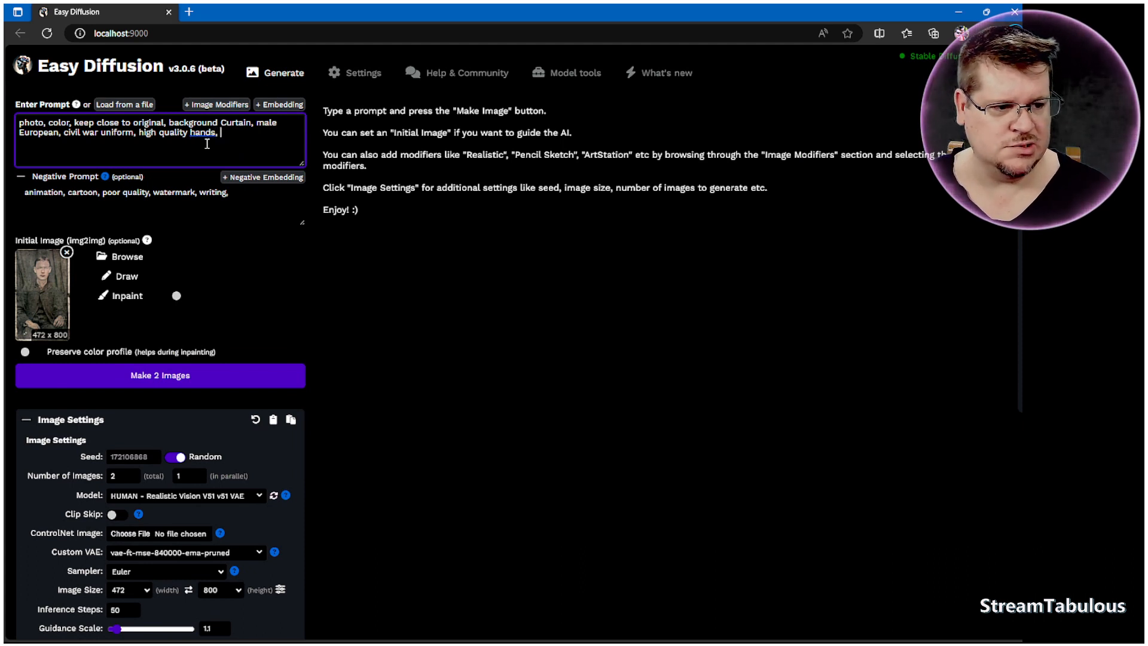
text(brow)
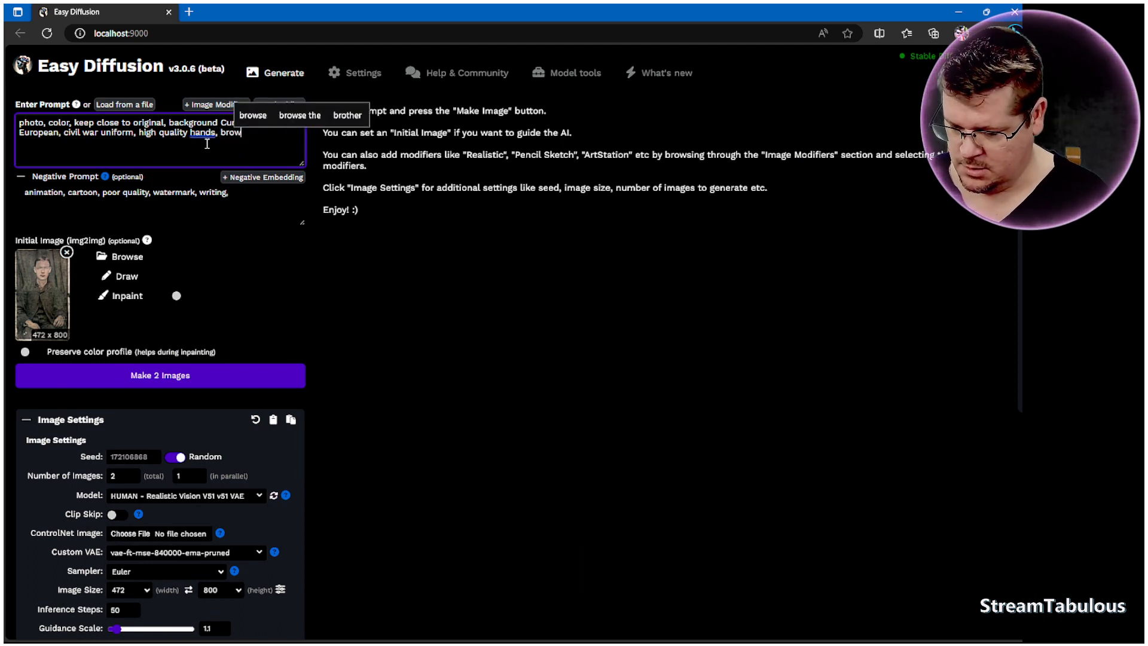
text(n eyes)
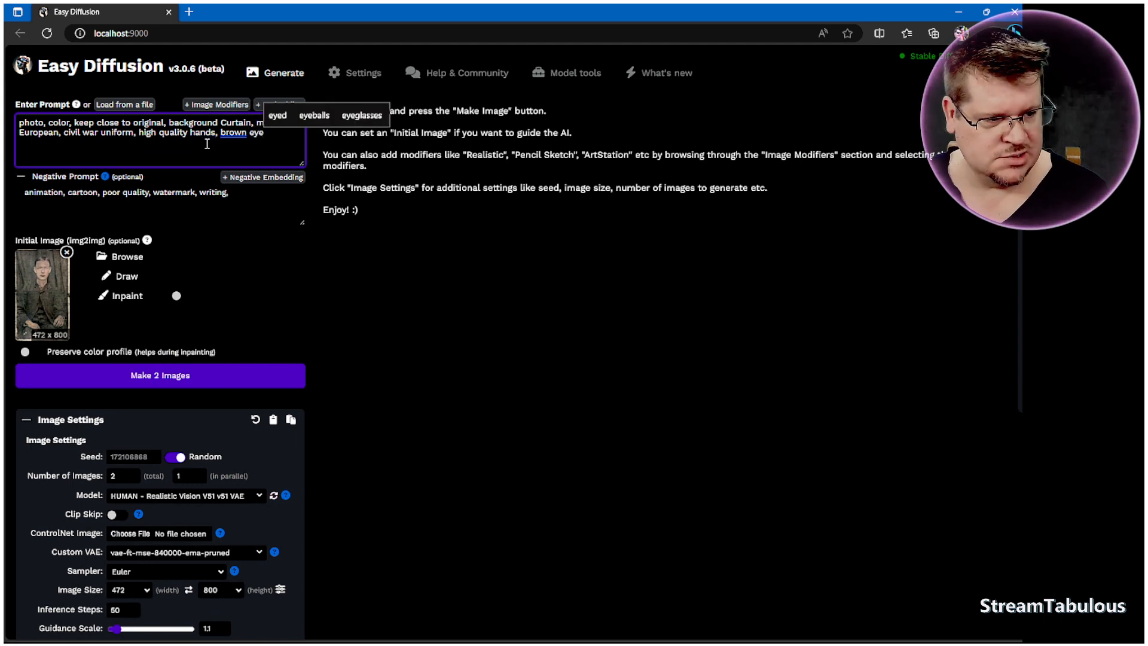
Step: End the prompt with 'brown eyes,' and start generating 2 images
right_click(247, 137)
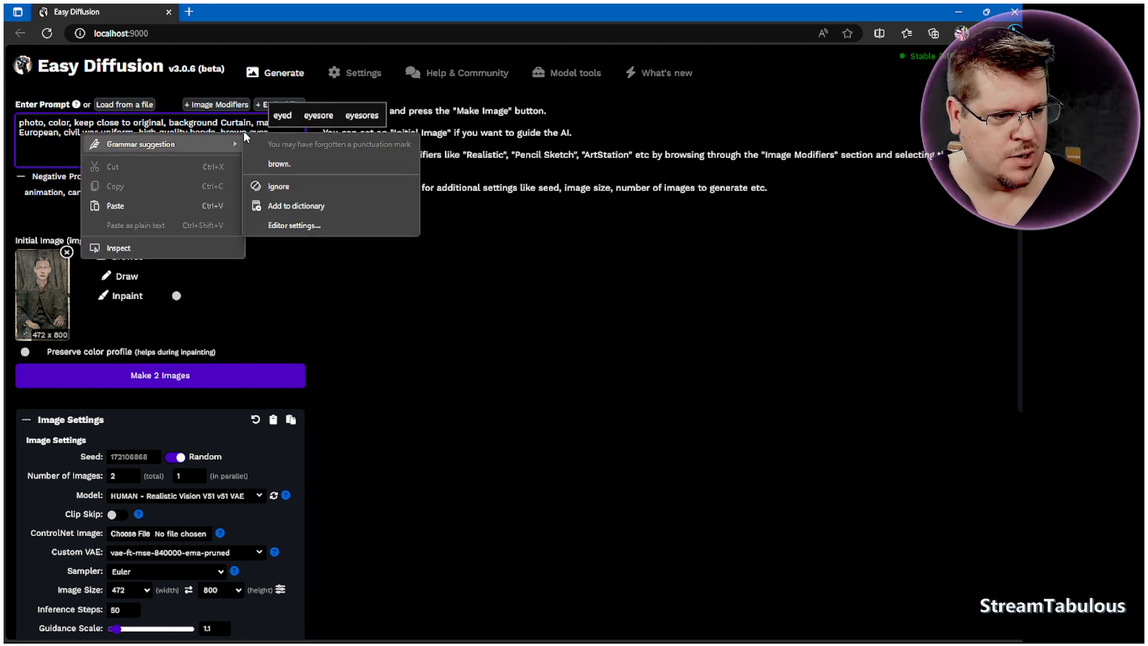
click(244, 126)
click(273, 135)
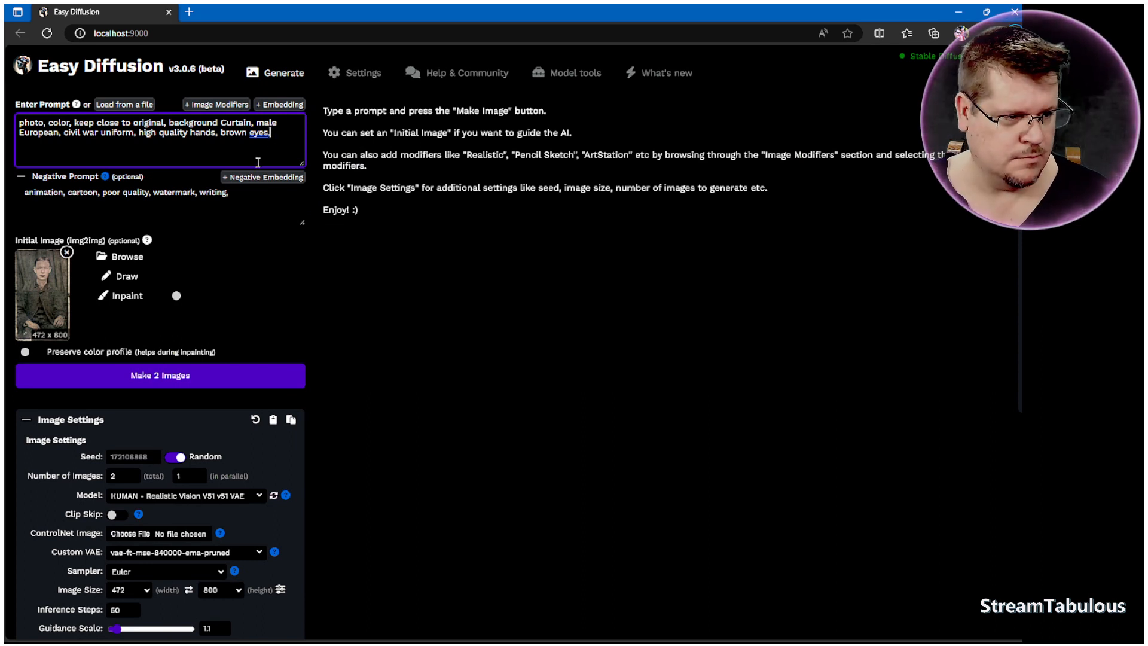
key(BackSpace)
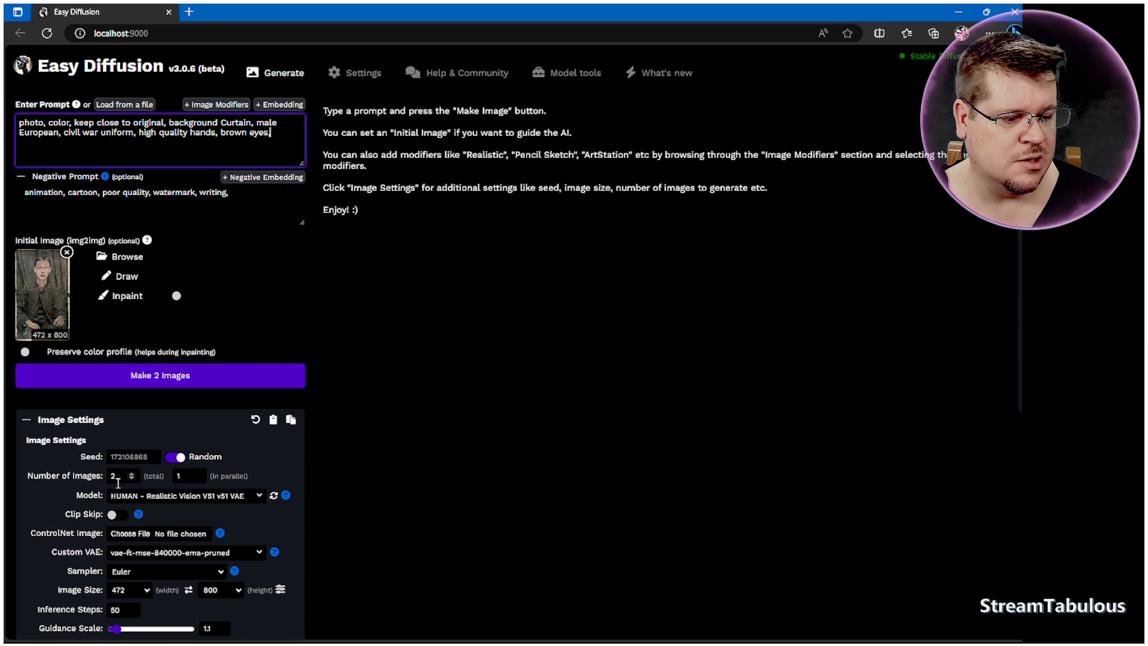
text(,)
click(184, 378)
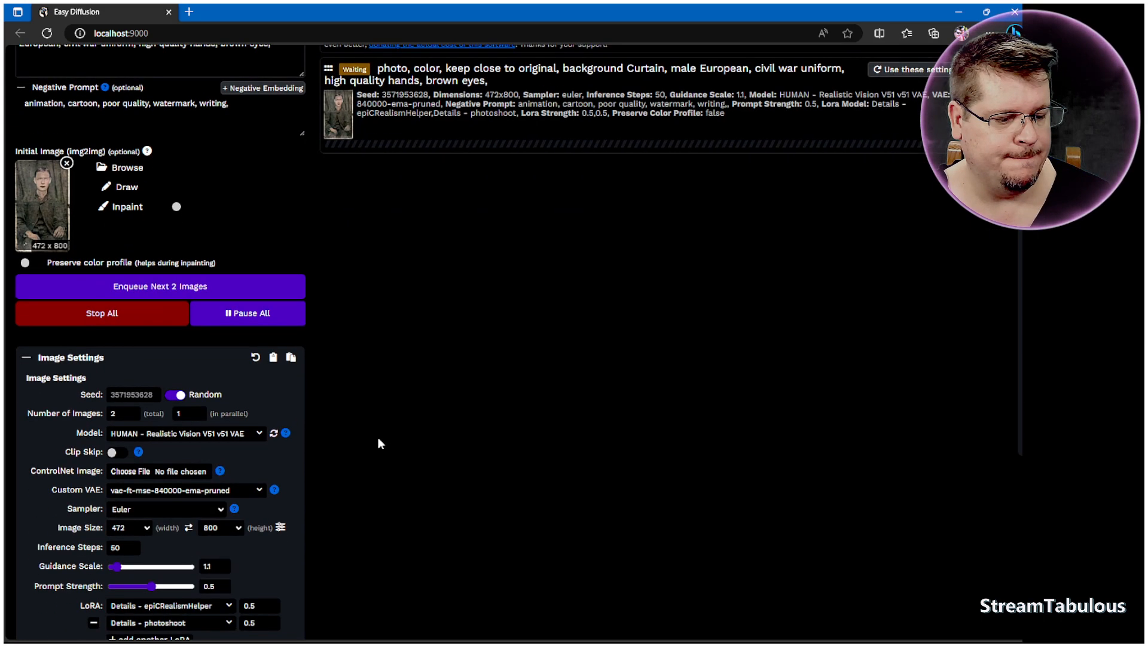
scroll(378, 440, up, 2)
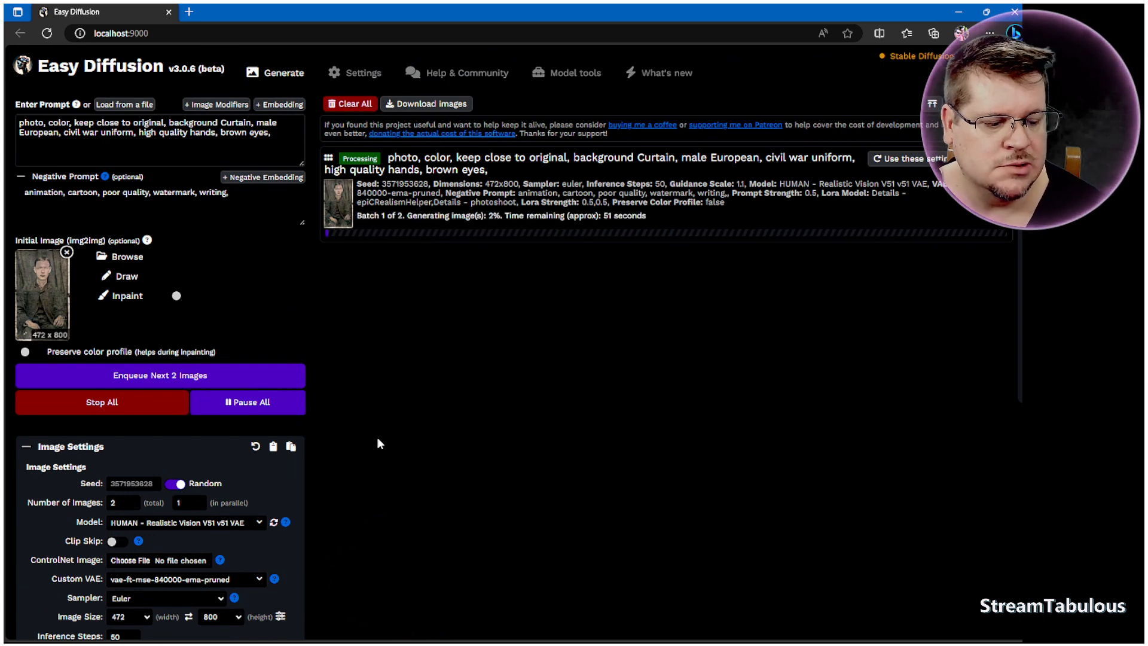
Step: Open the system settings, look through the options, and return to the Generate page
click(357, 72)
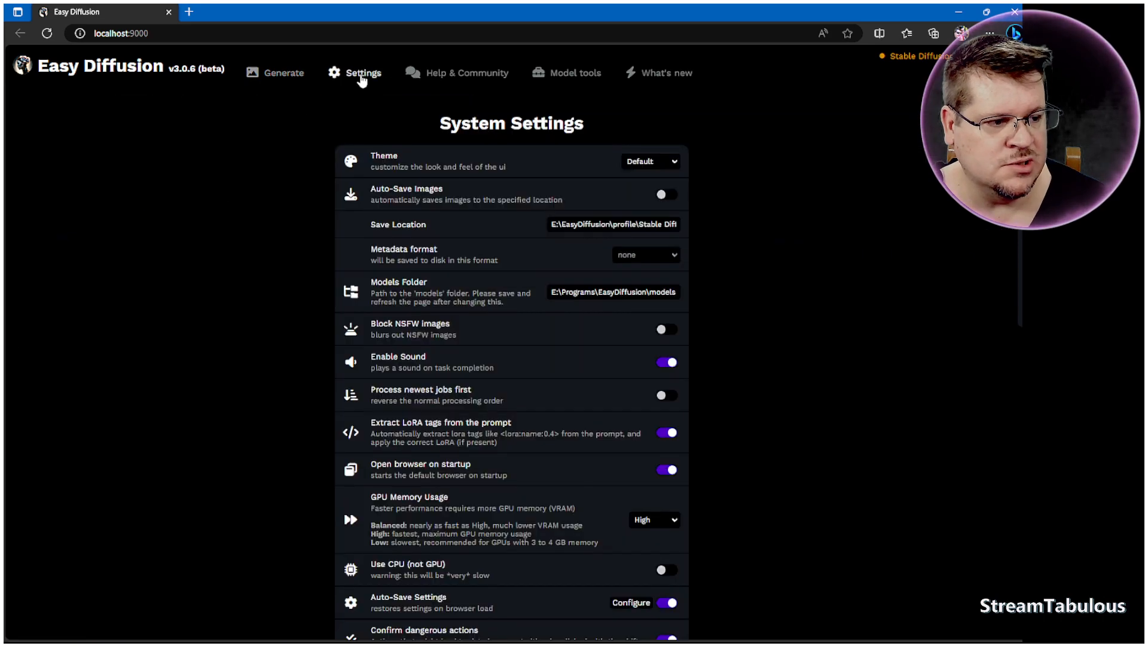
scroll(722, 403, down, 5)
scroll(717, 415, down, 2)
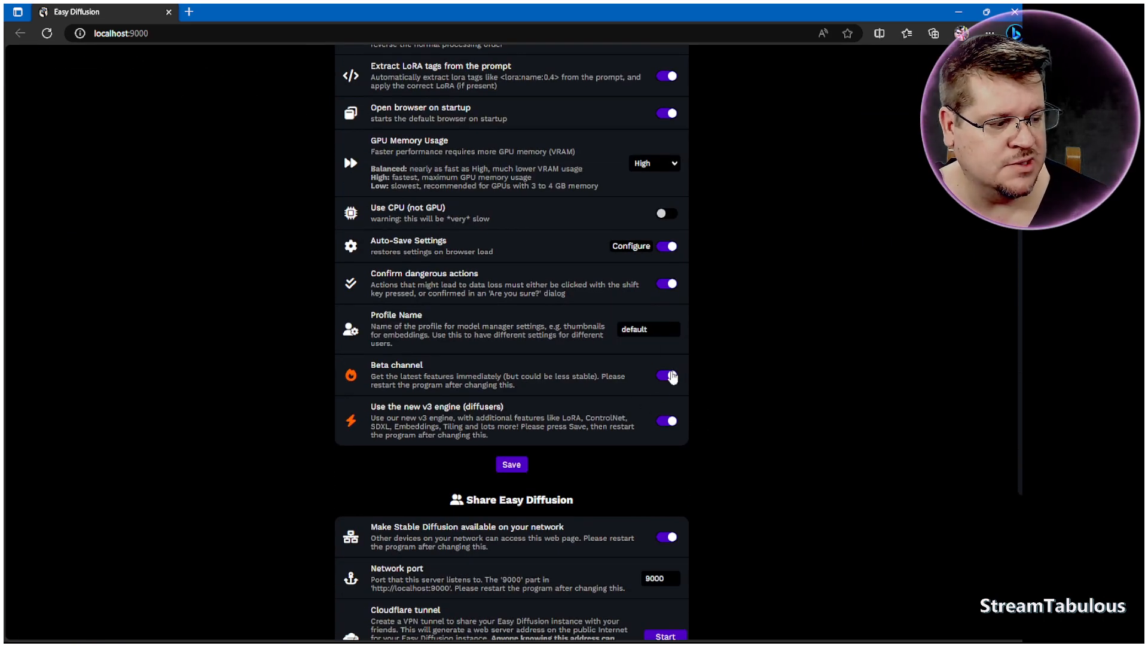
scroll(661, 403, up, 6)
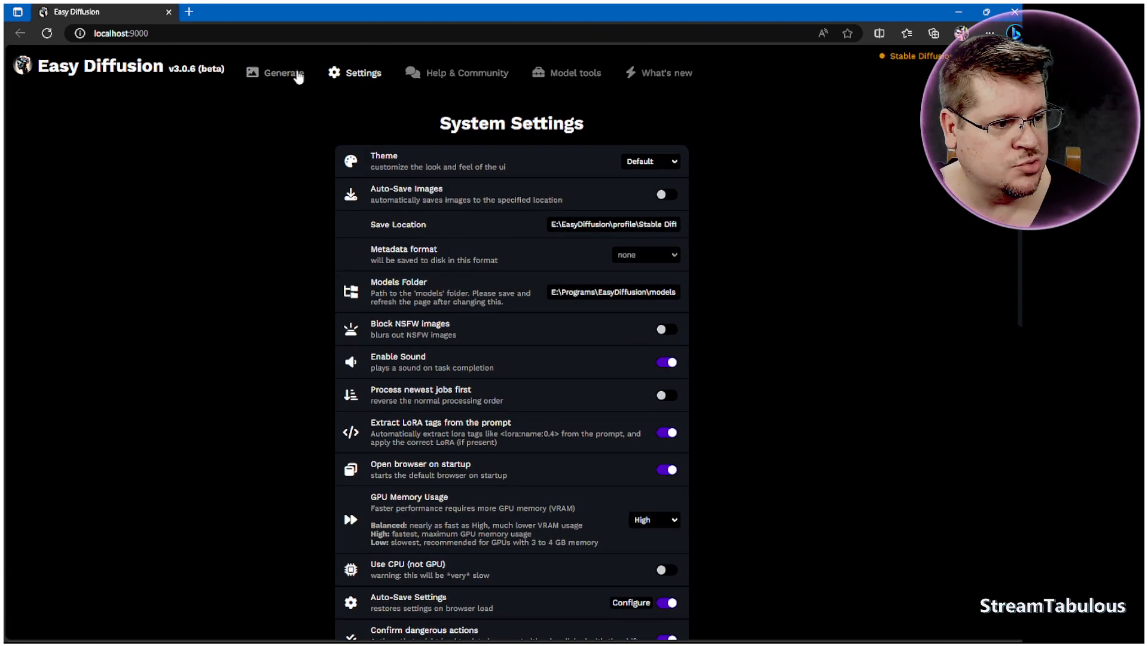
click(297, 75)
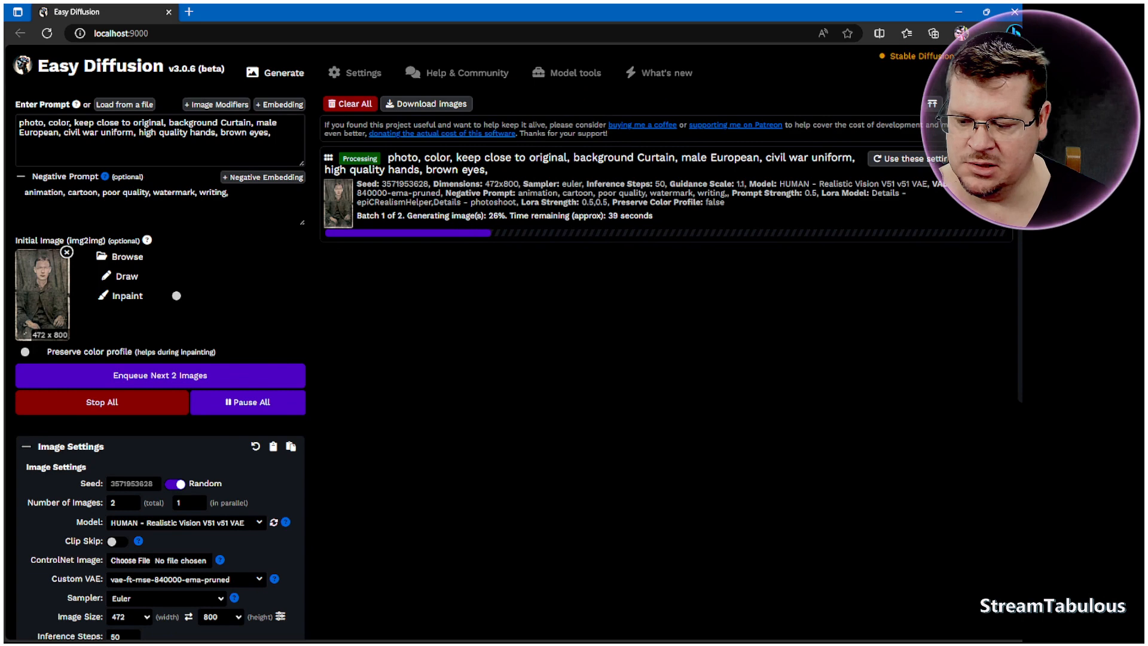
Step: Check the generation progress in the console window and the results area
key(alt+Tab)
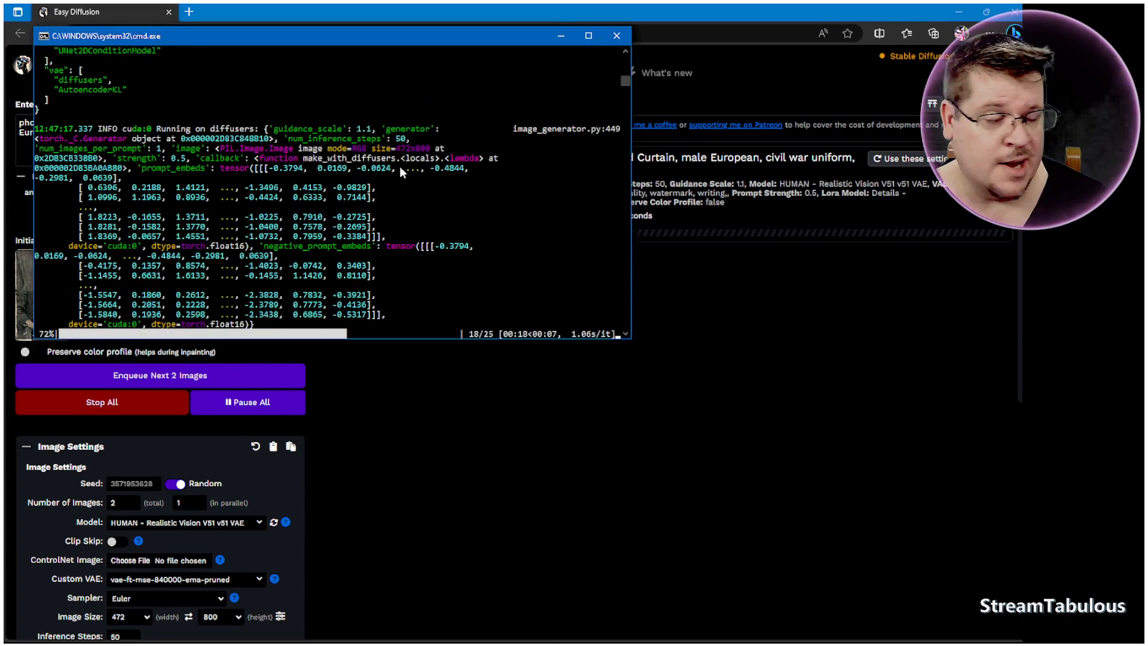
click(642, 407)
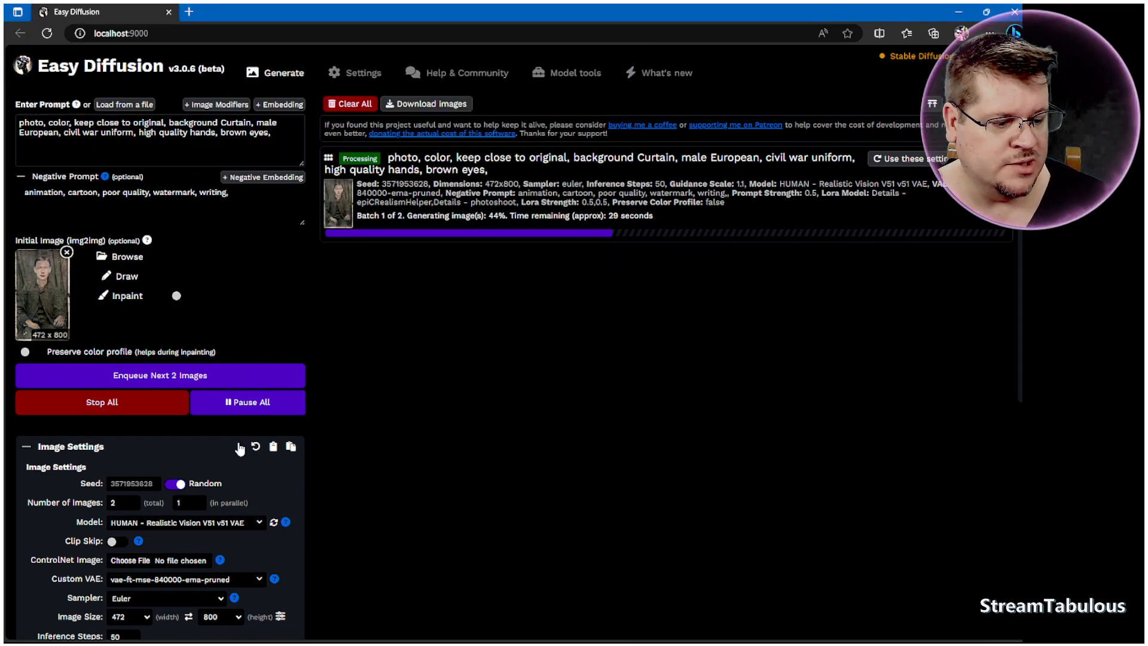
scroll(210, 457, down, 3)
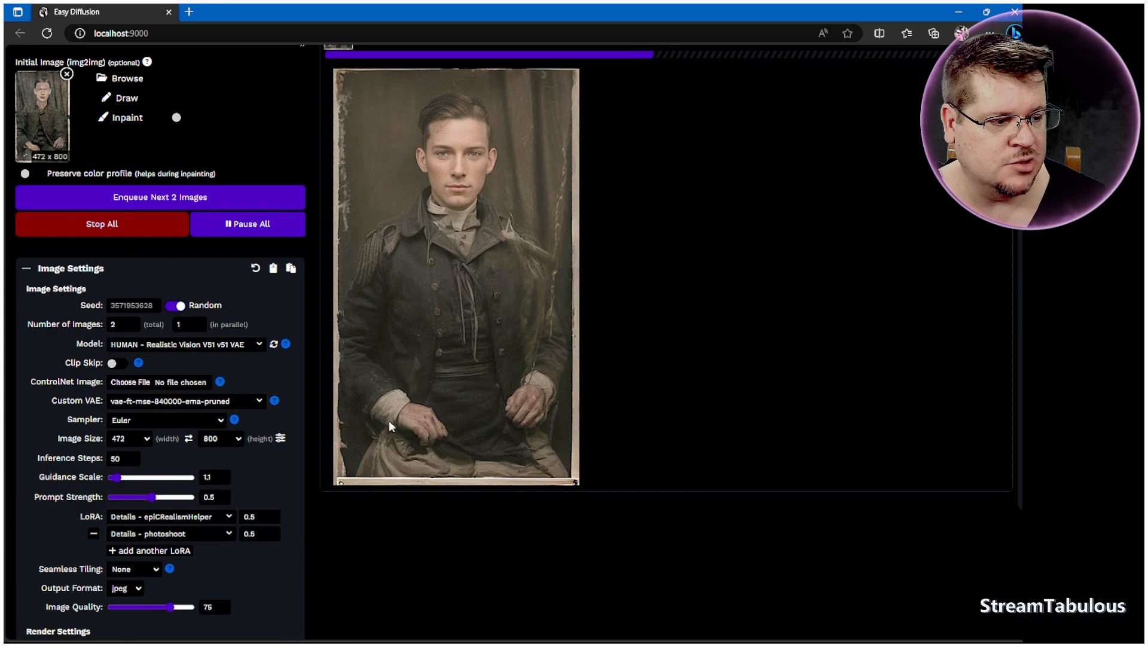
scroll(698, 439, up, 3)
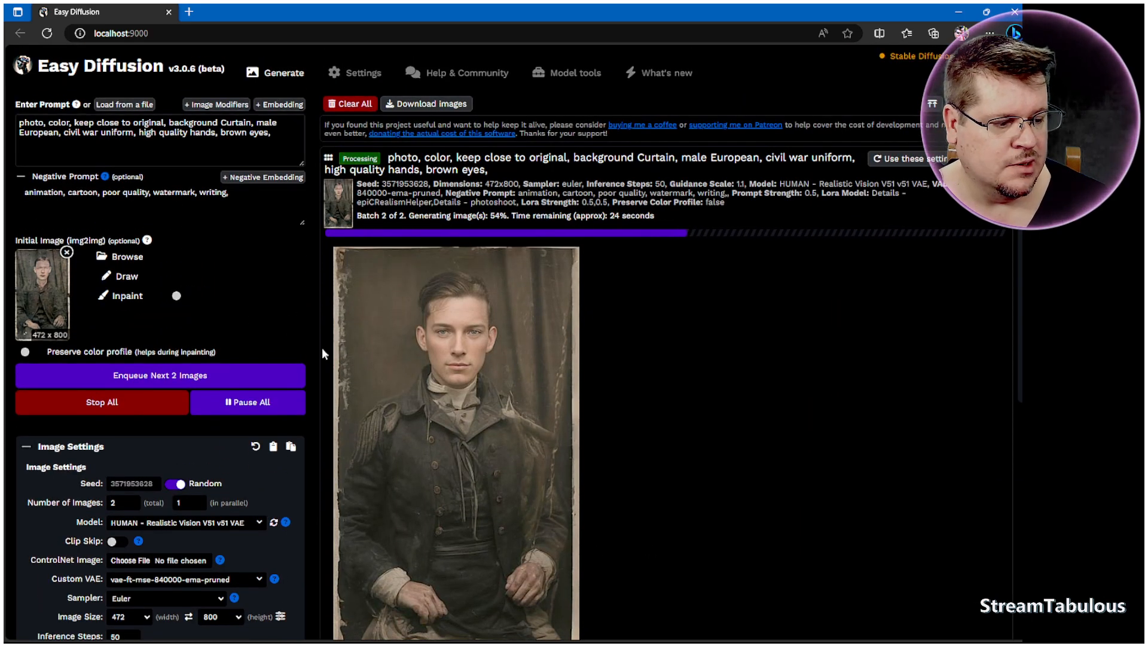
mouse_move(366, 431)
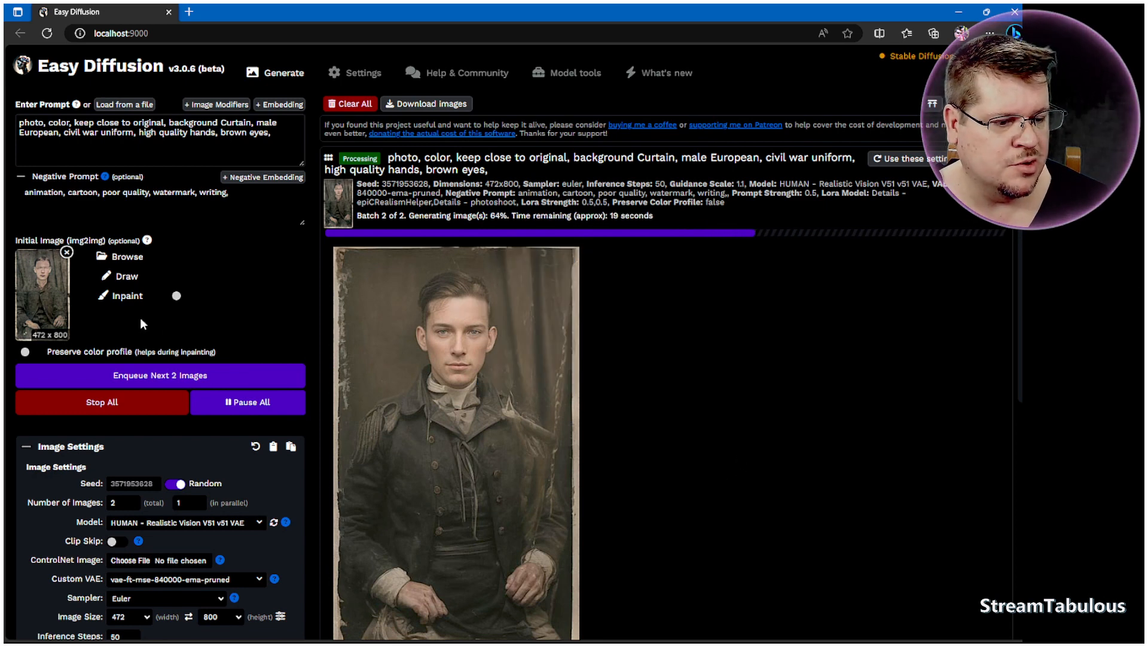
right_click(43, 288)
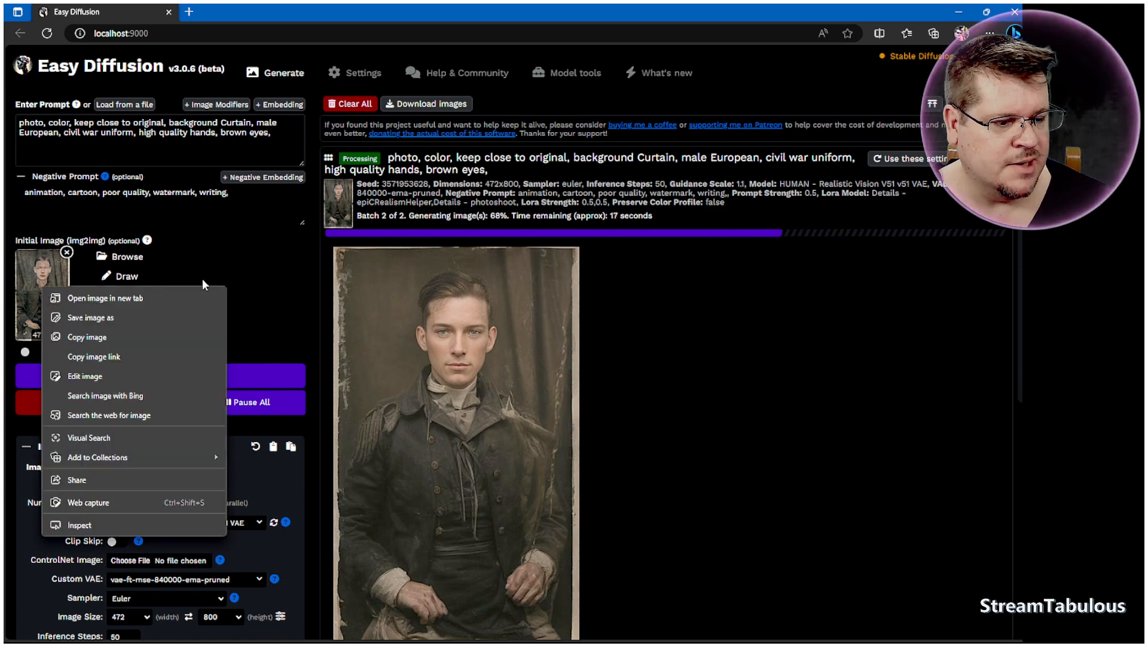
click(262, 266)
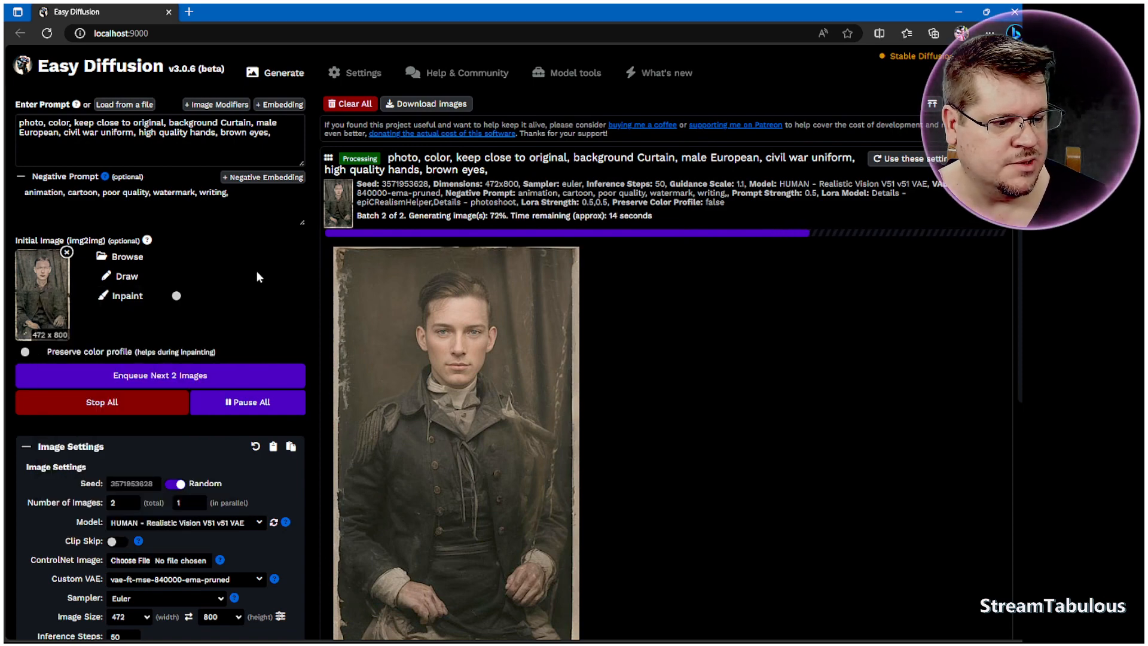
Step: Load smaller.jpg as the ControlNet image
scroll(257, 274, down, 2)
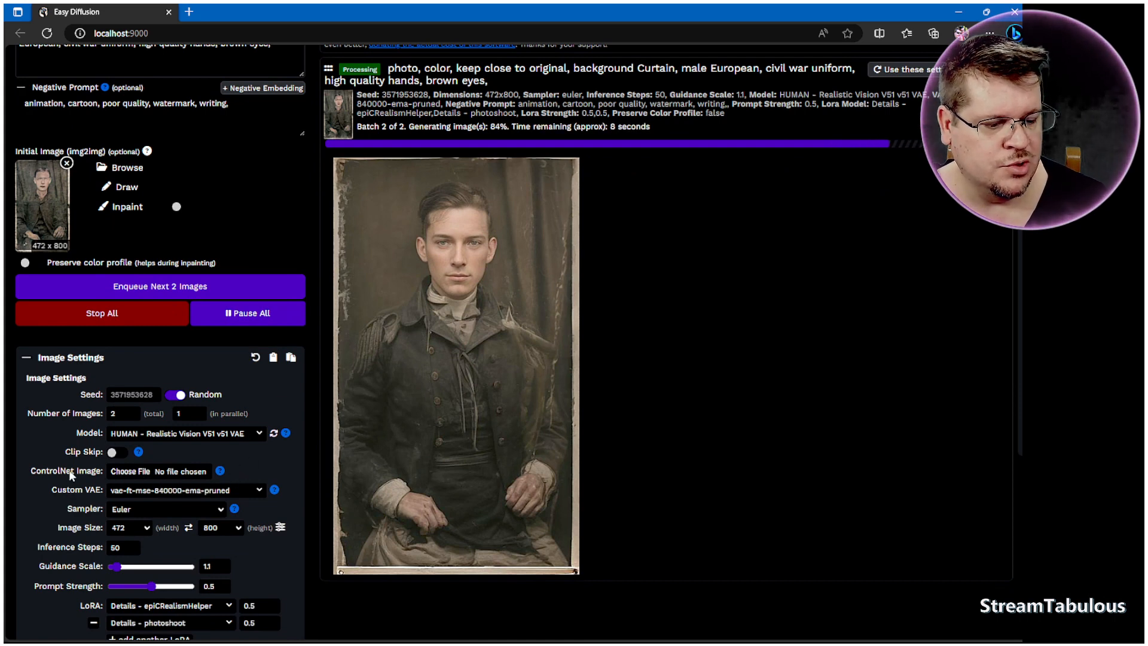
click(148, 474)
click(212, 100)
click(484, 311)
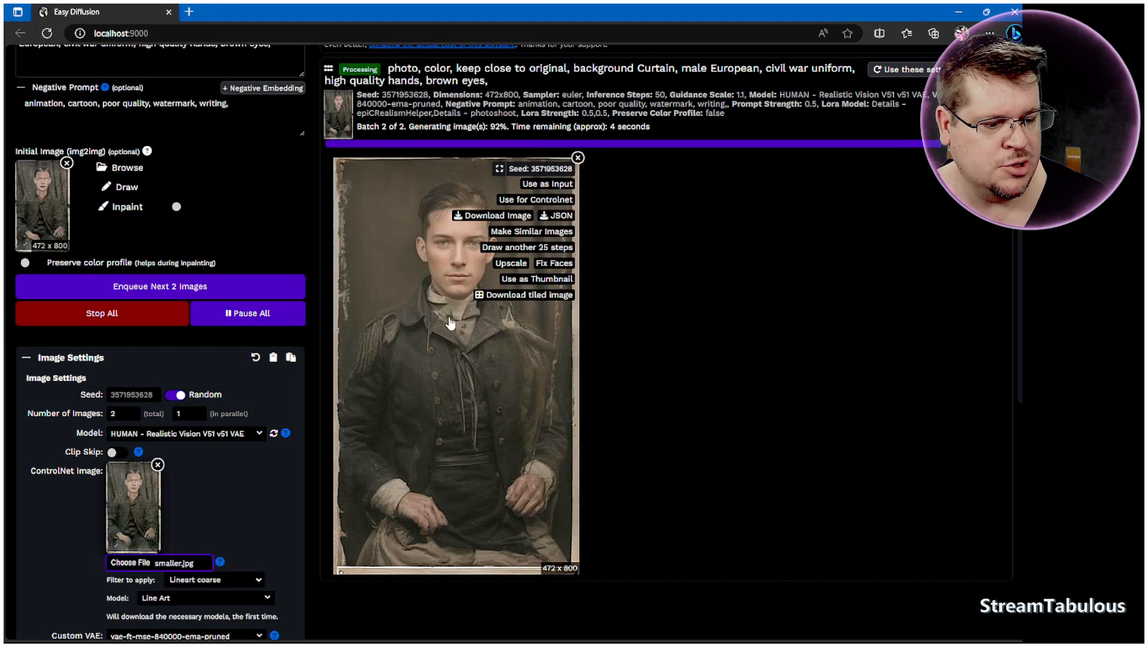
Step: Browse the ControlNet filter options and keep Lineart coarse as the filter
scroll(223, 441, down, 2)
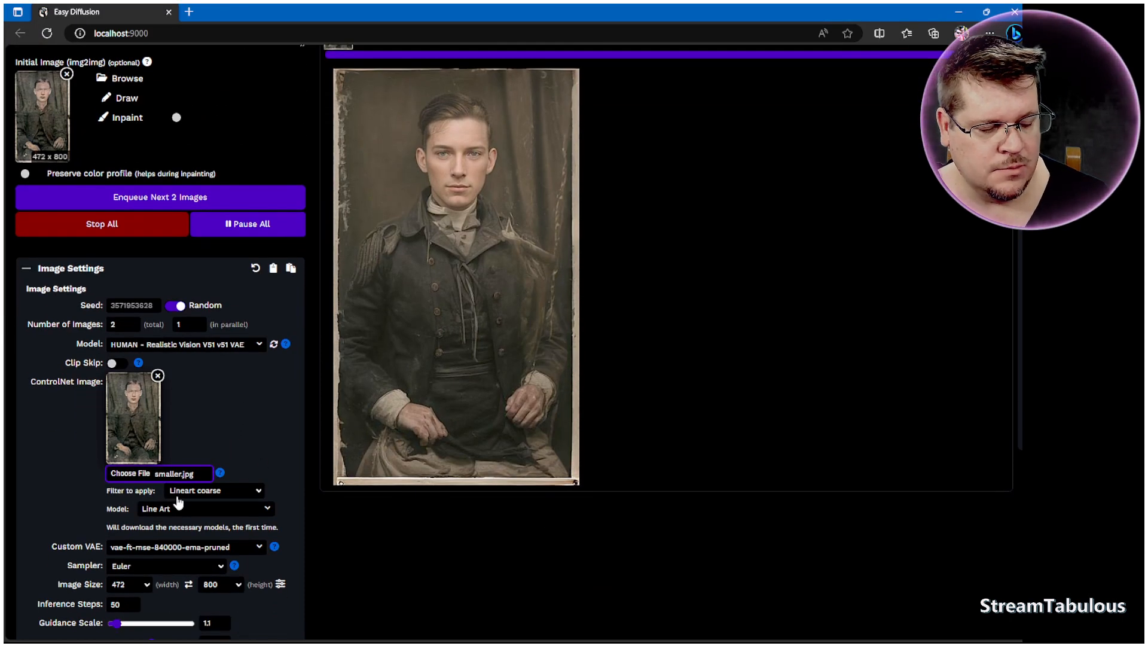
click(230, 492)
scroll(230, 359, up, 5)
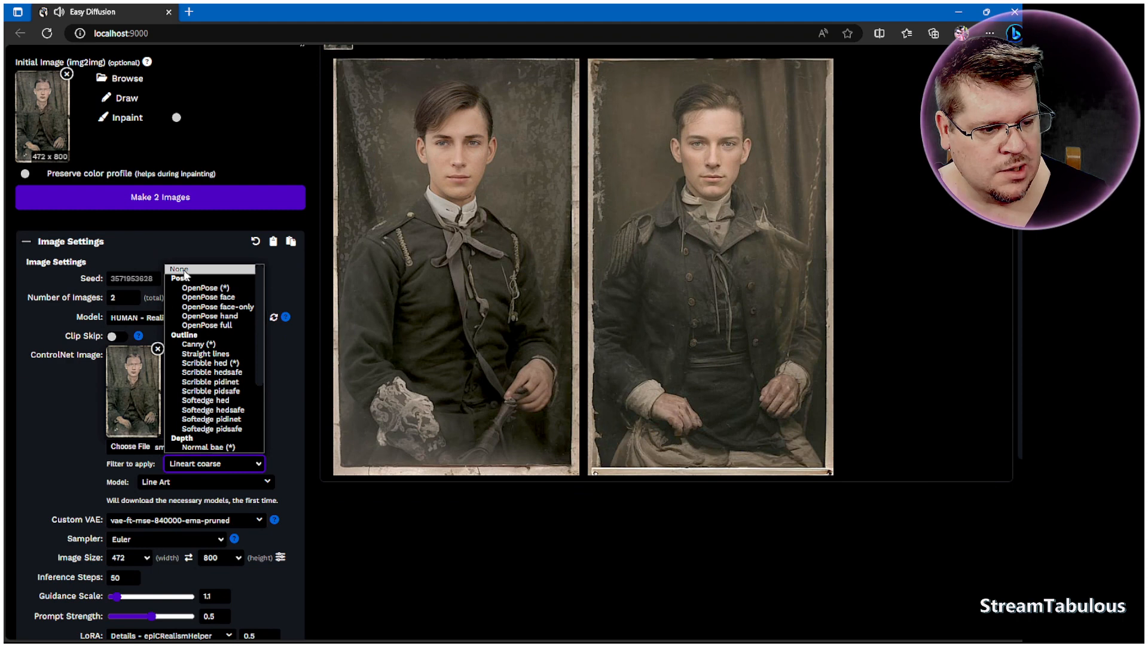
click(183, 270)
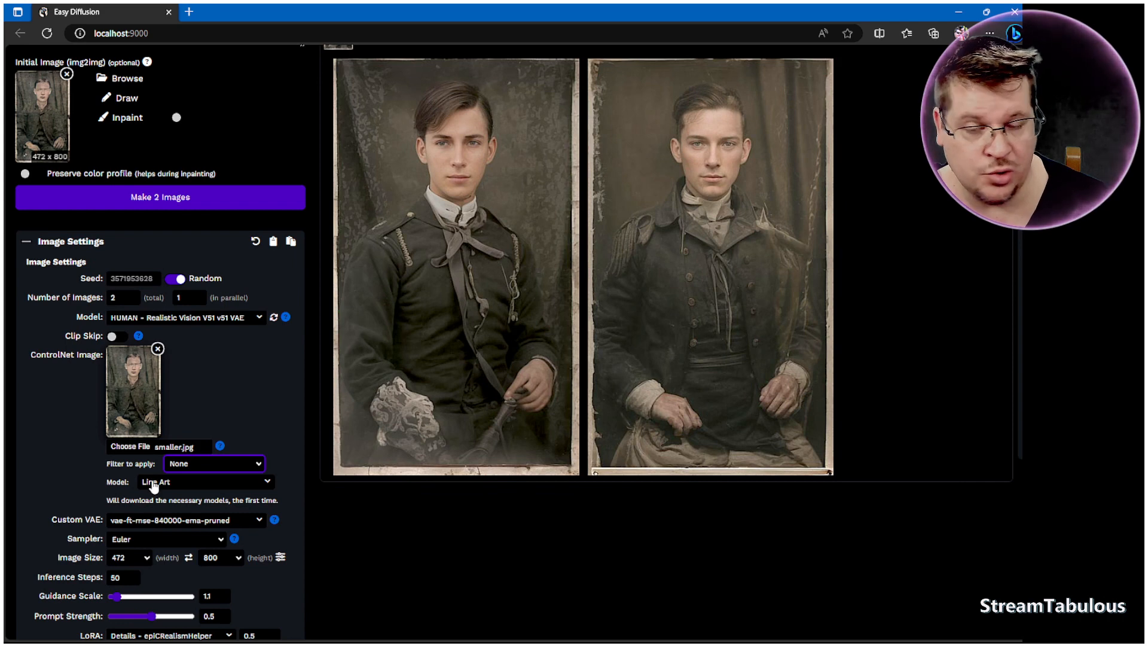
click(220, 464)
scroll(236, 366, down, 5)
scroll(236, 366, down, 1)
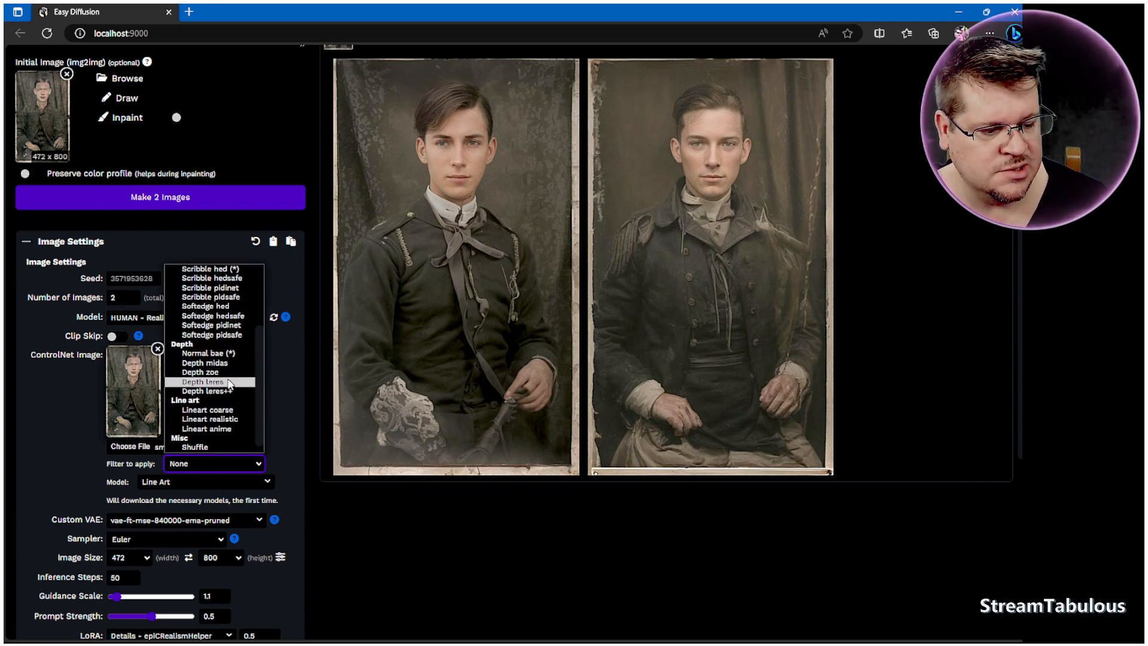
click(214, 411)
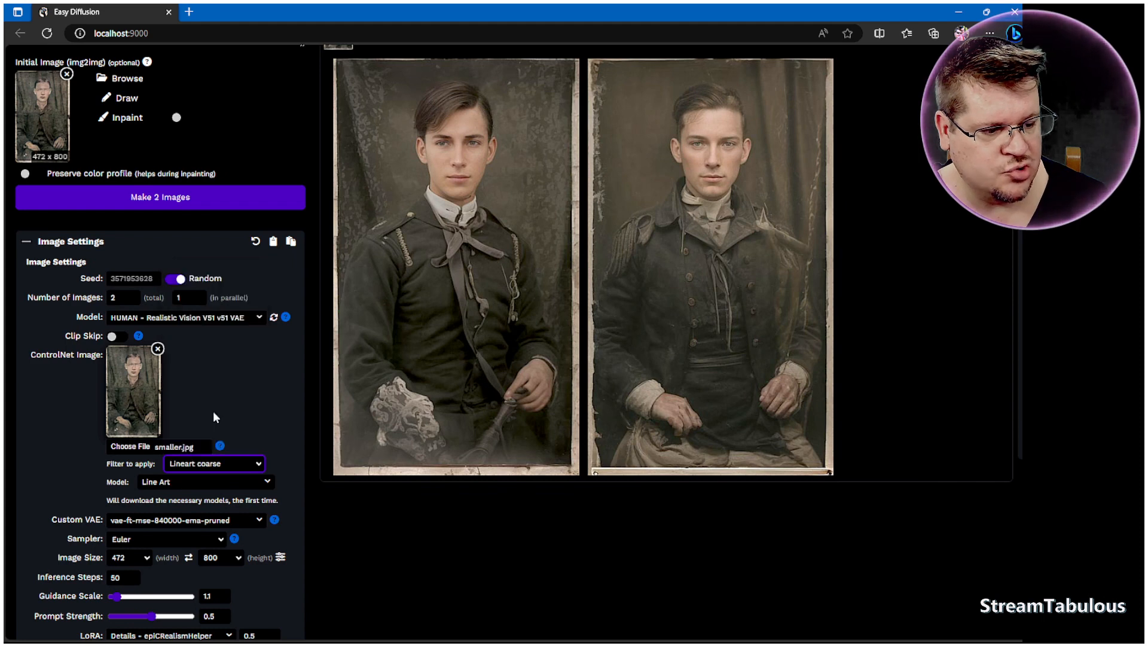
click(247, 414)
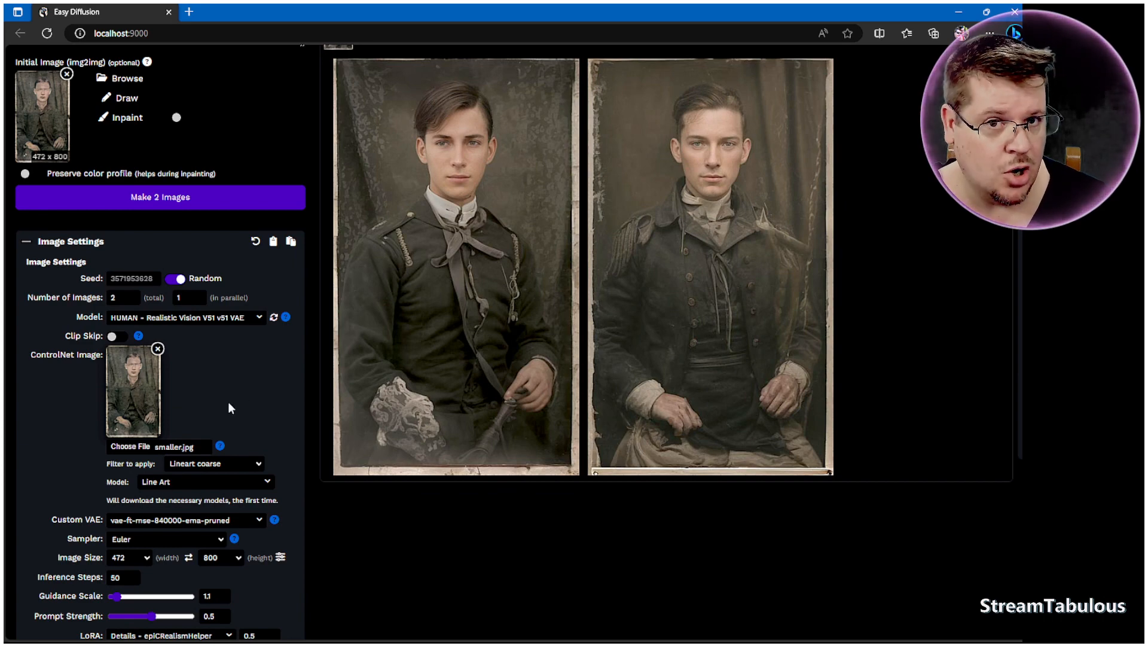
Step: Generate 2 images with the ControlNet line-art guidance
scroll(277, 379, up, 2)
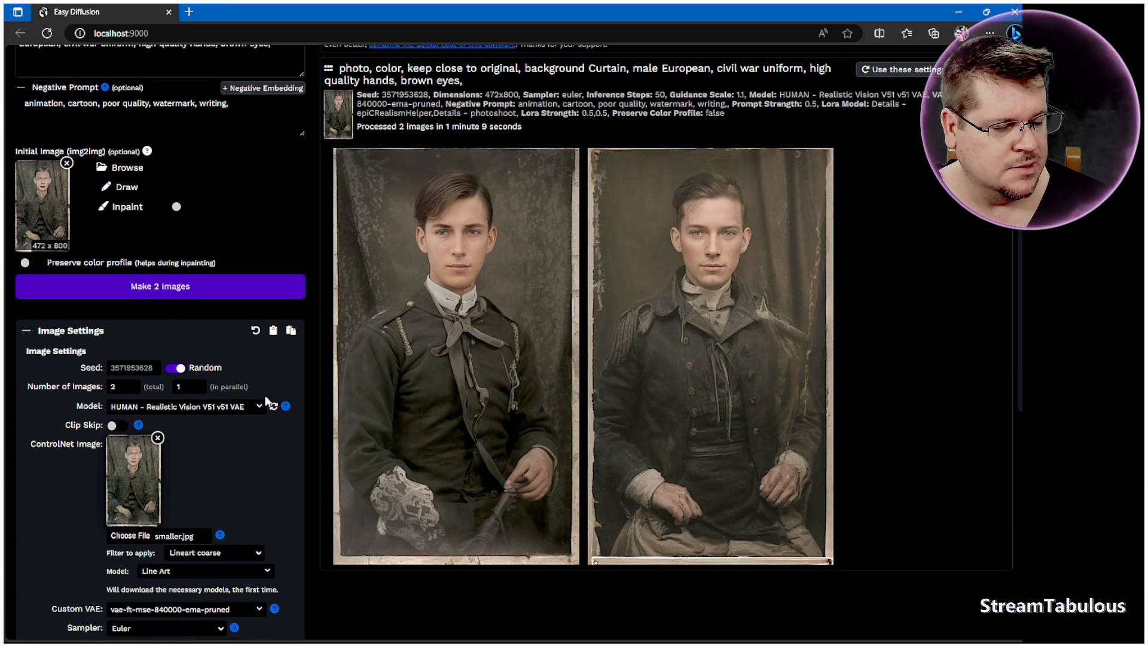
click(198, 293)
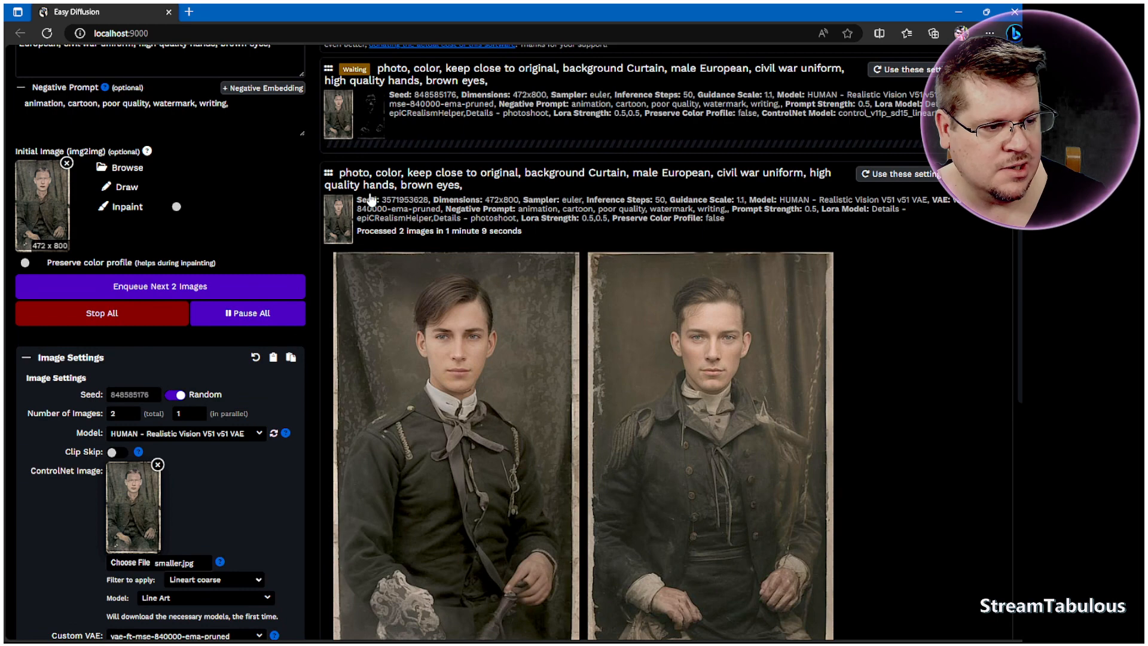
mouse_move(351, 108)
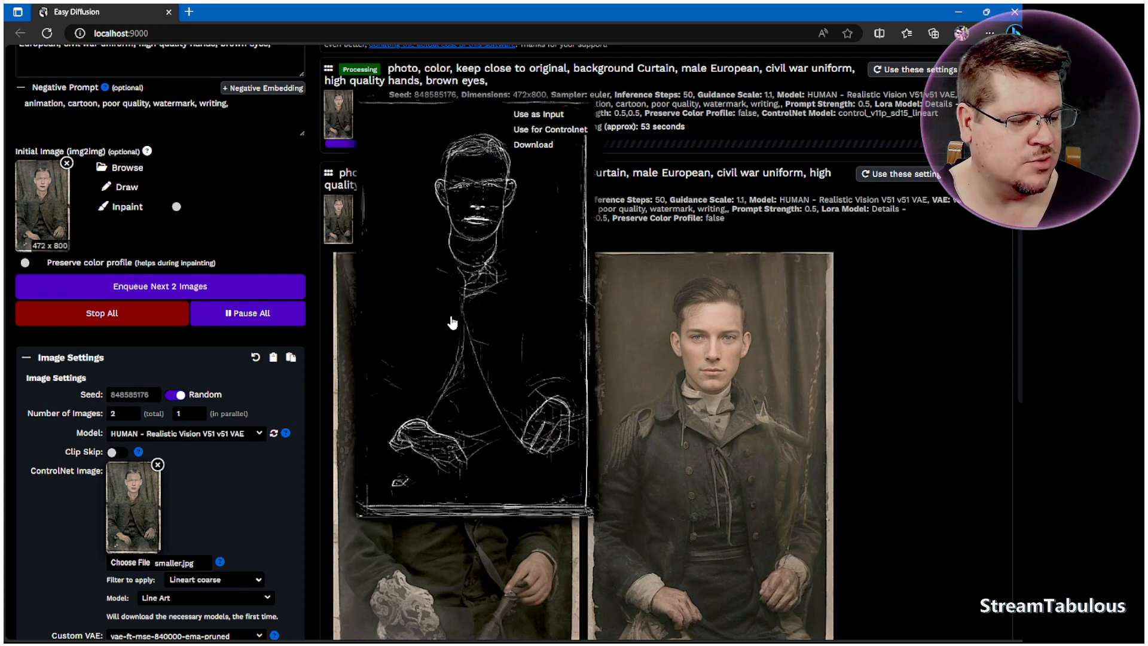
Step: Compare the line-art preview and the newly generated colorized portraits
mouse_move(742, 459)
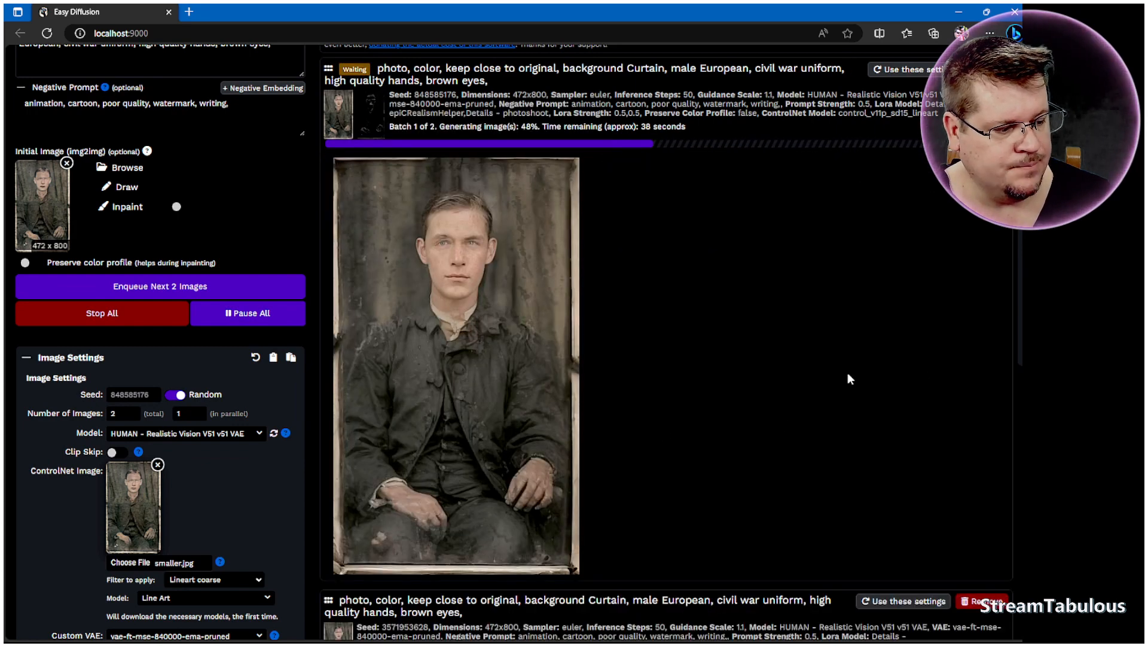
mouse_move(501, 391)
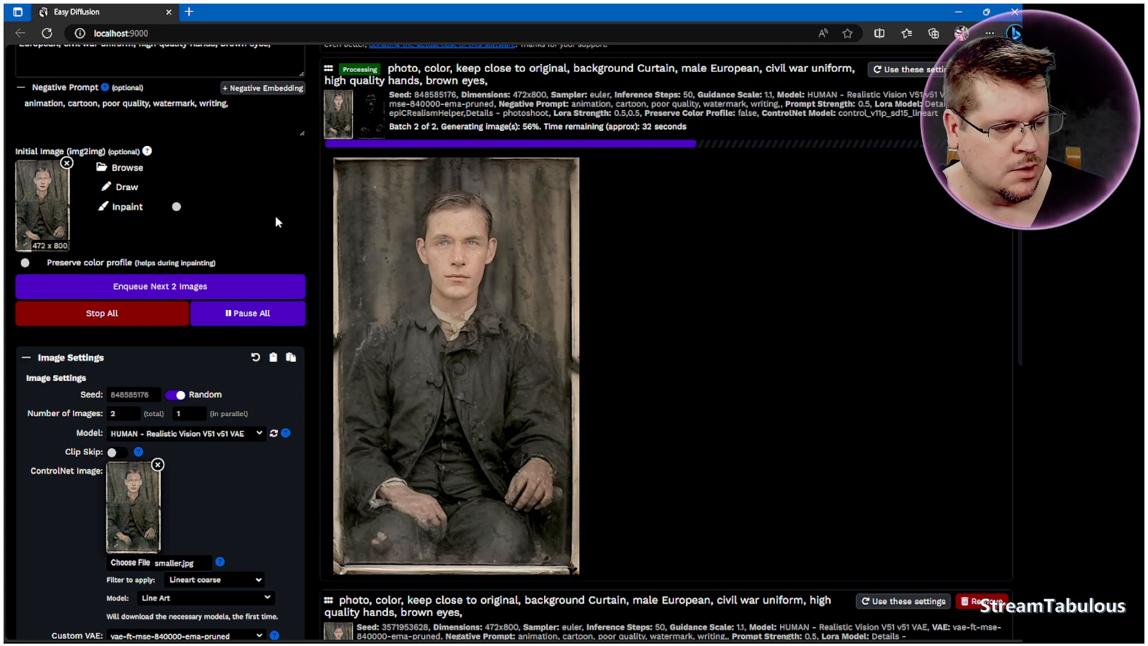
mouse_move(445, 251)
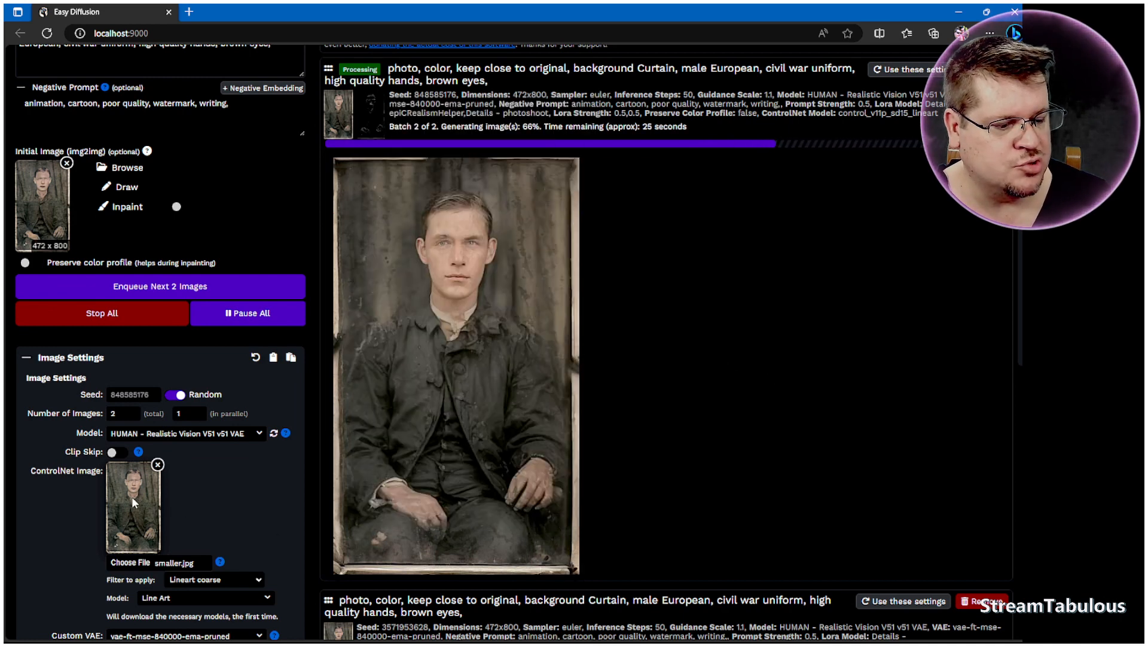
mouse_move(339, 127)
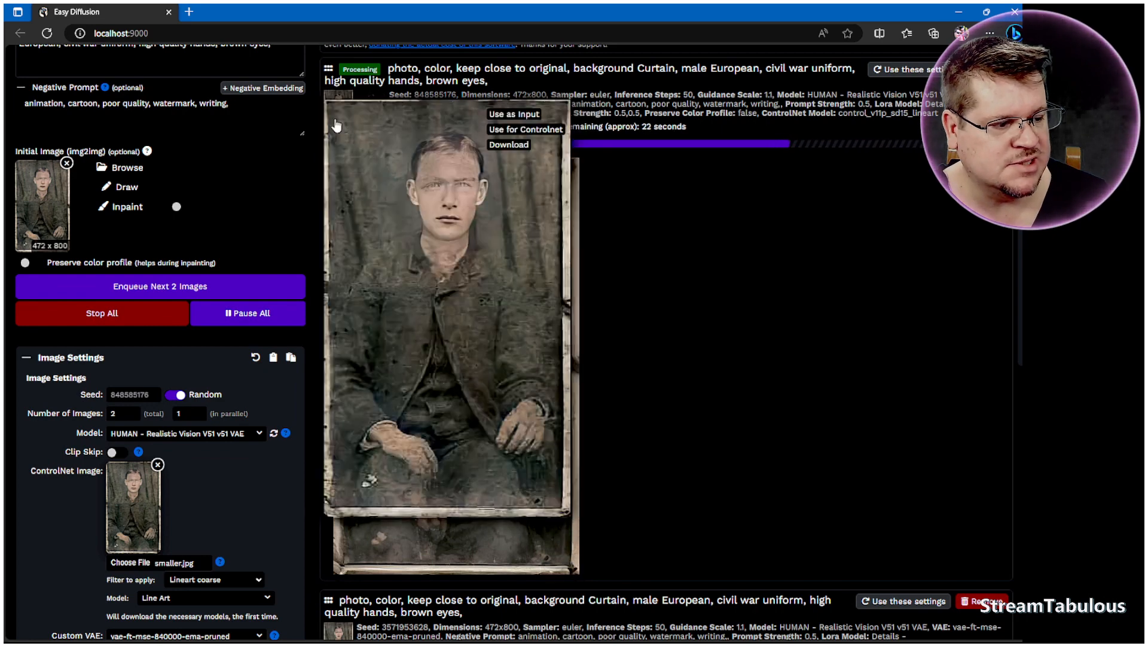
mouse_move(466, 271)
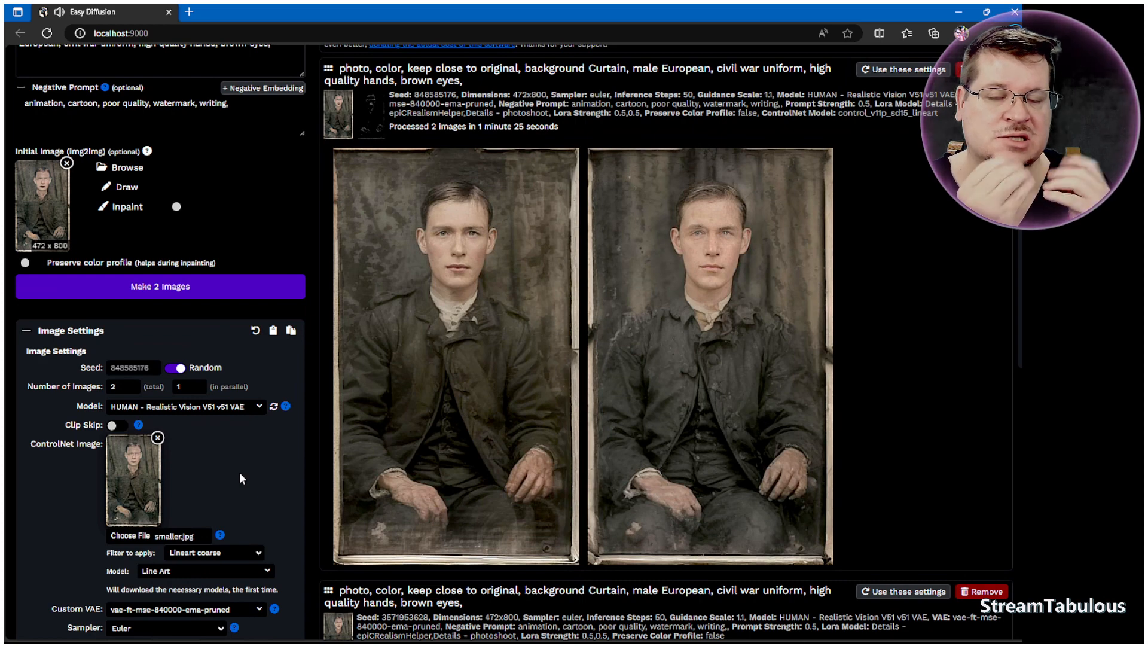
mouse_move(454, 476)
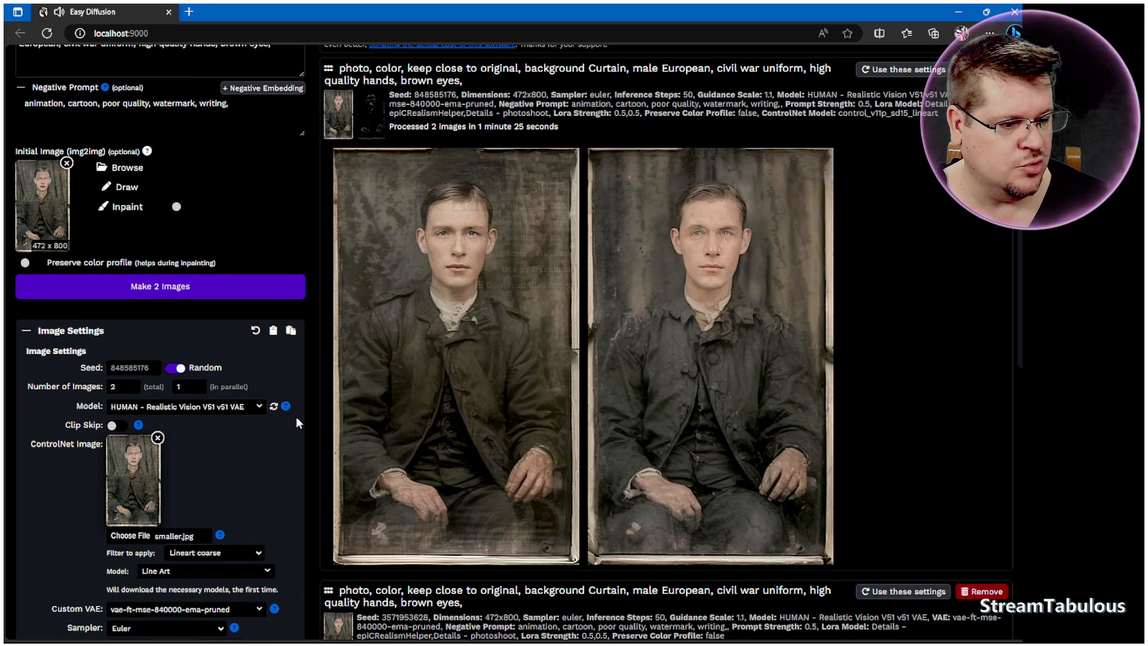
Step: Make similar images from the first ControlNet-guided portrait and watch the batch generate
mouse_move(547, 228)
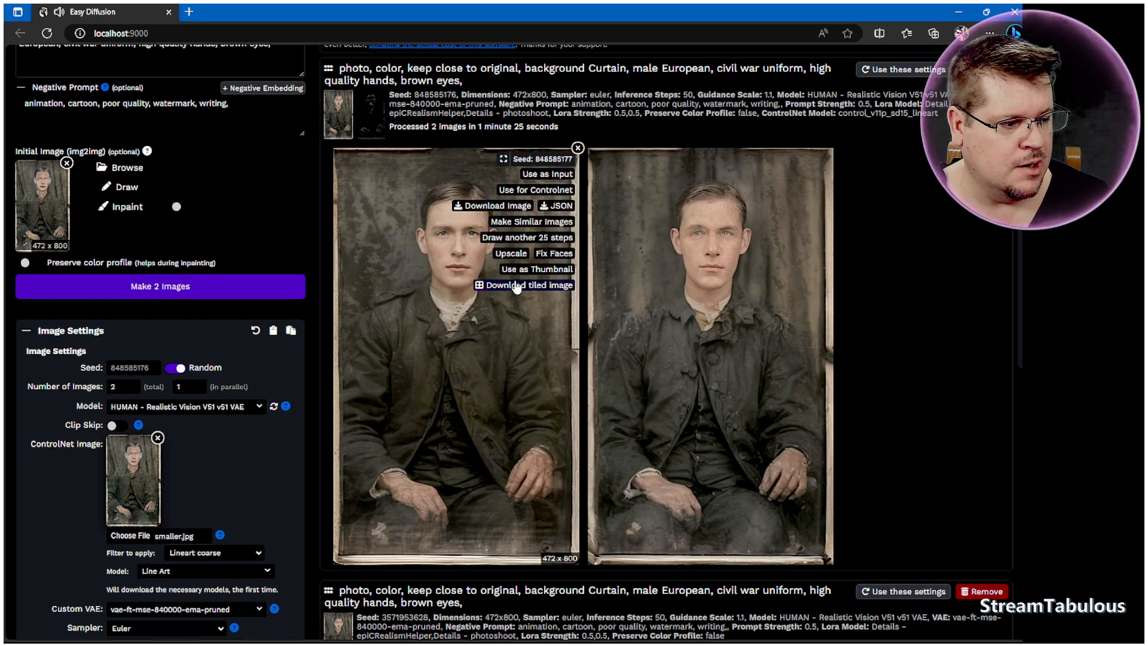
click(547, 226)
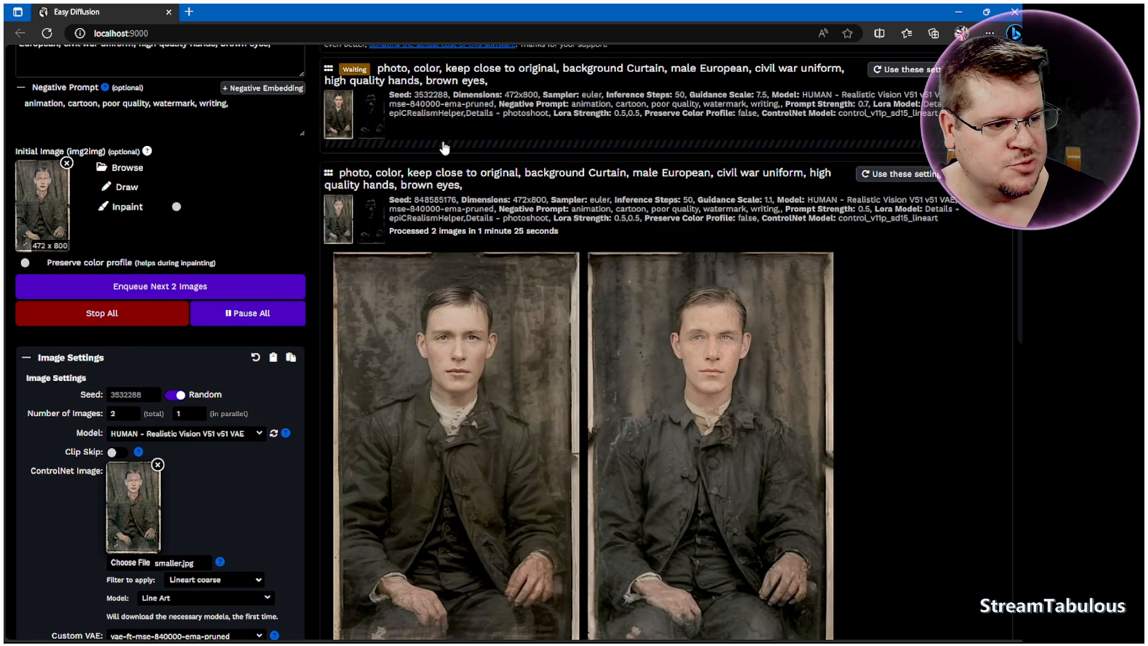
mouse_move(672, 424)
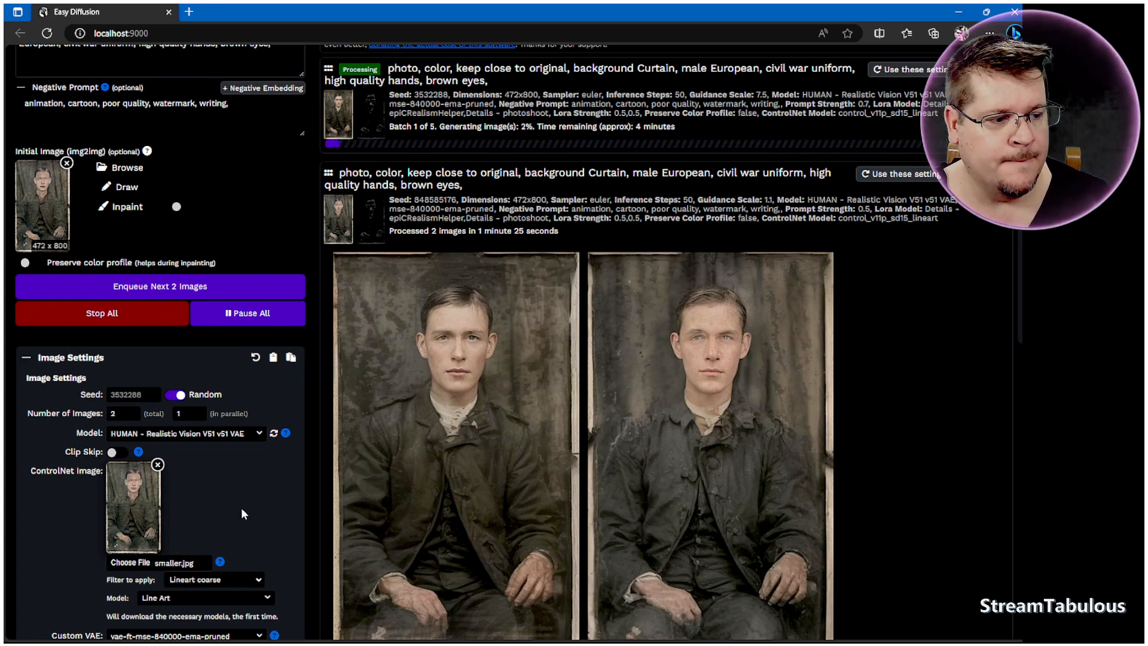
mouse_move(453, 319)
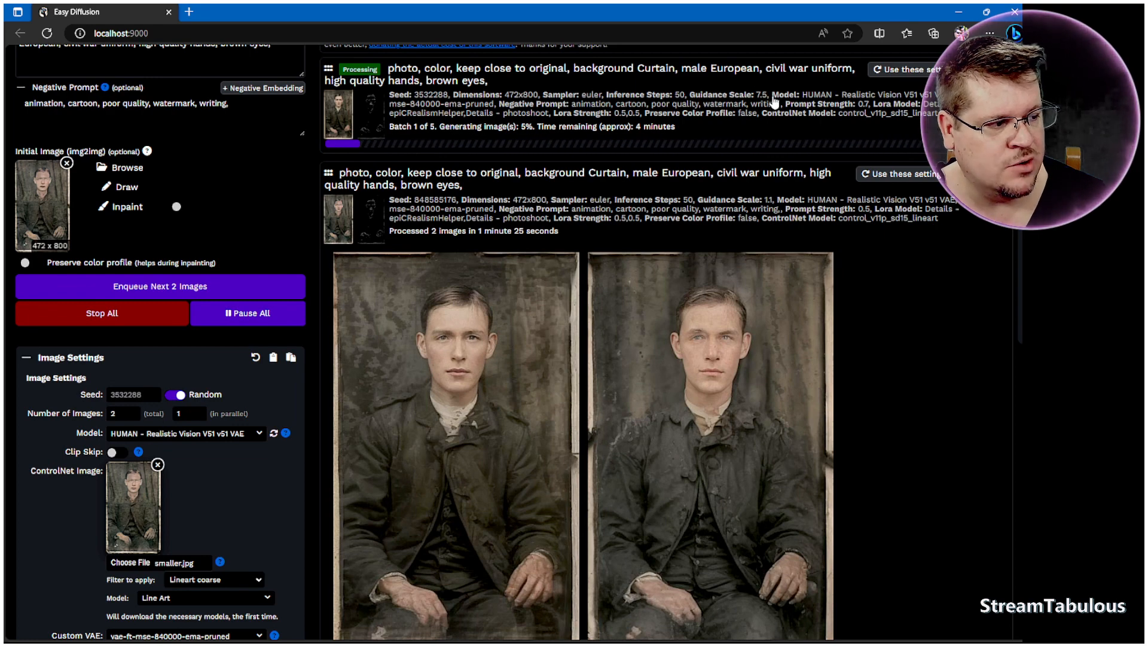
scroll(156, 467, down, 4)
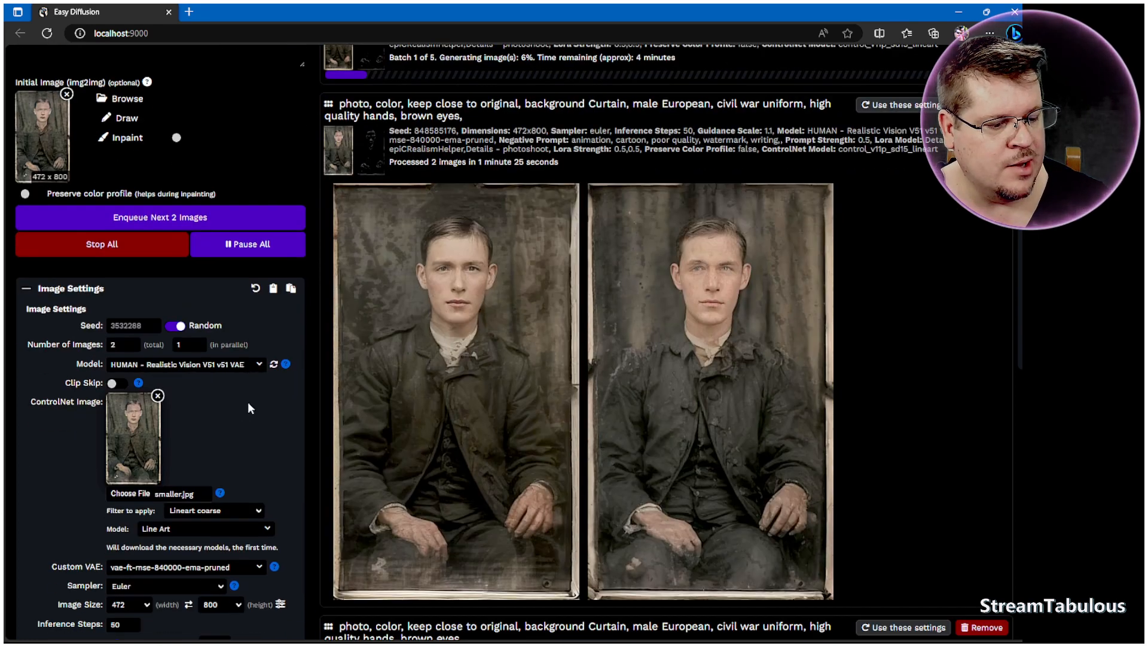
scroll(272, 406, up, 4)
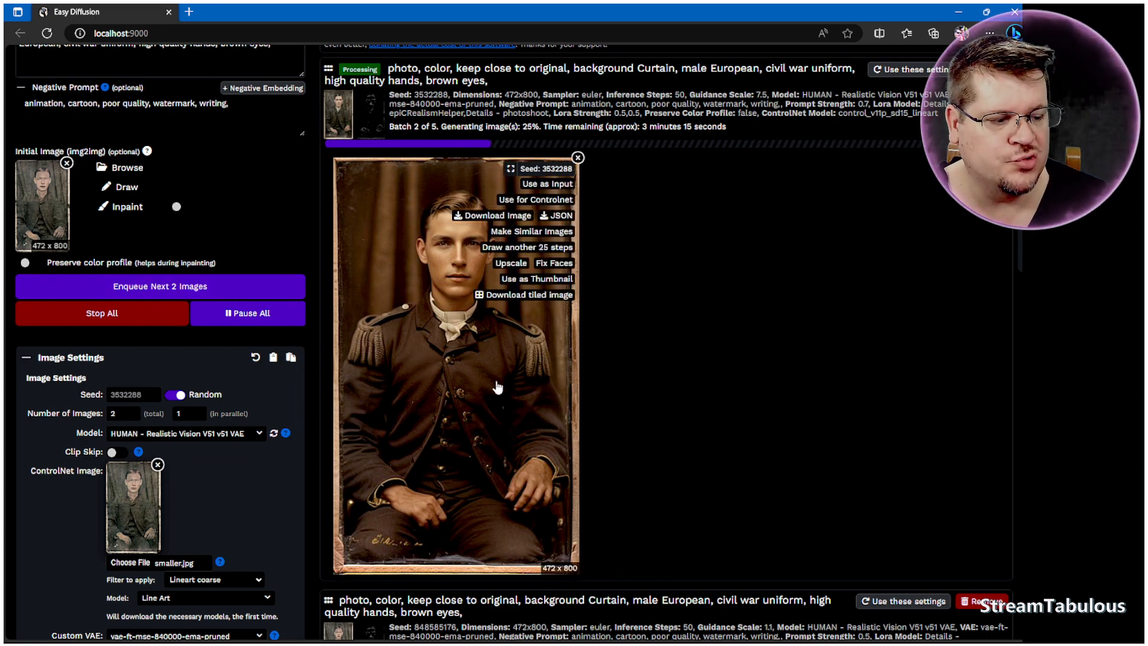
mouse_move(572, 383)
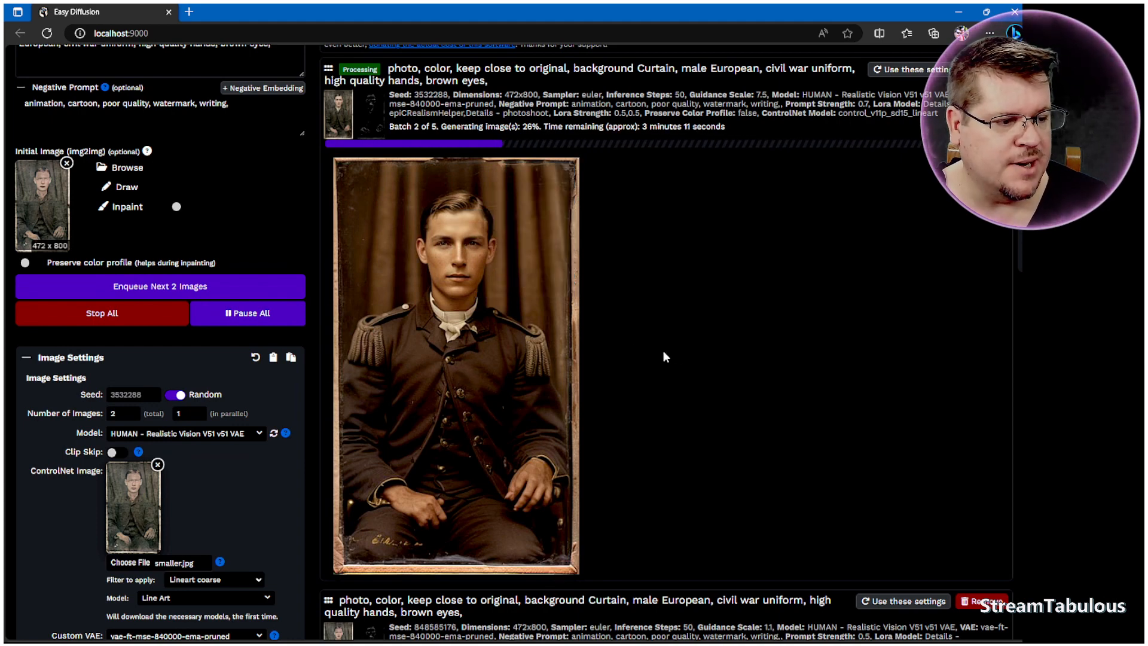
Step: Stop the running similar-images batch
mouse_move(543, 346)
scroll(718, 359, up, 2)
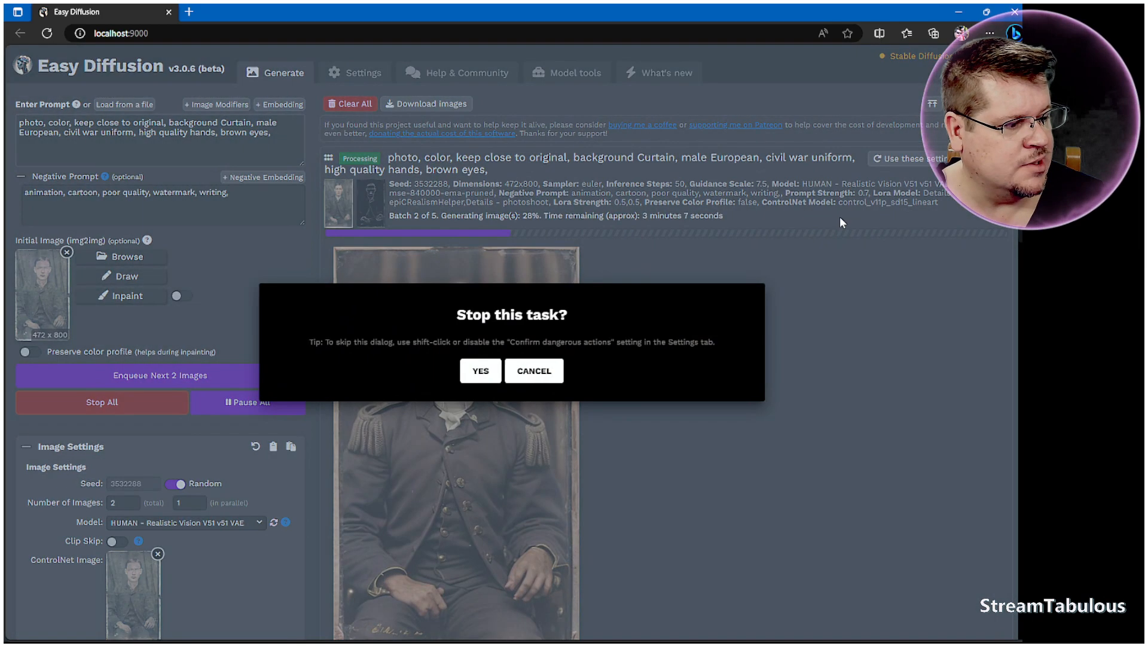
click(478, 374)
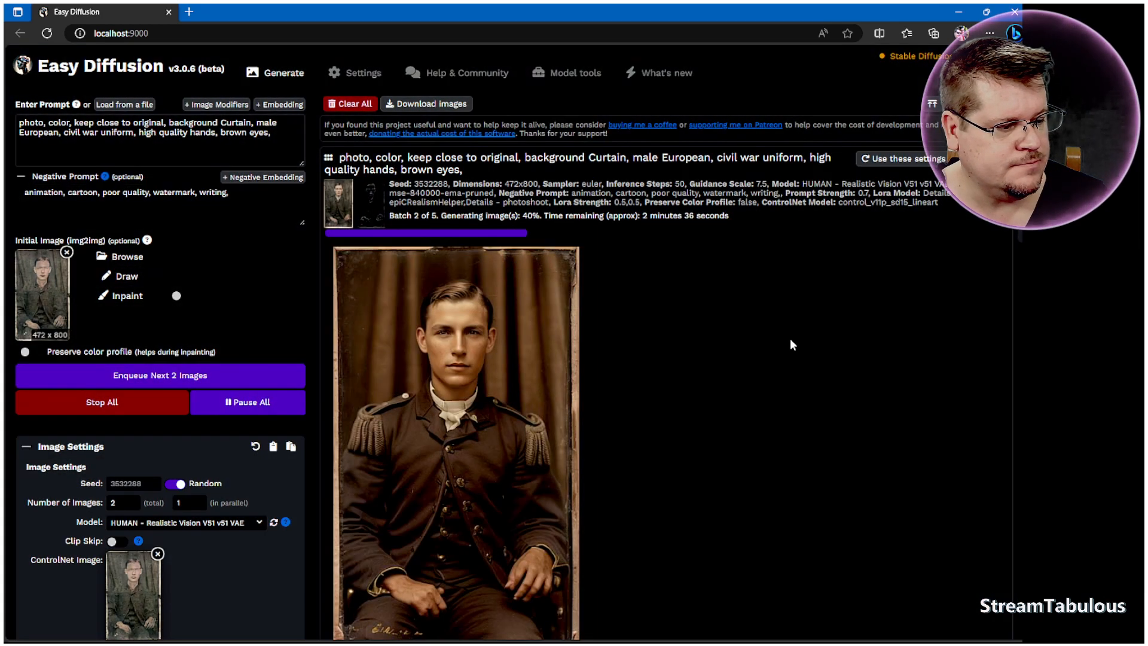
Step: Use the first ControlNet-guided portrait as the initial image and generate 2 new images from it
scroll(914, 373, down, 10)
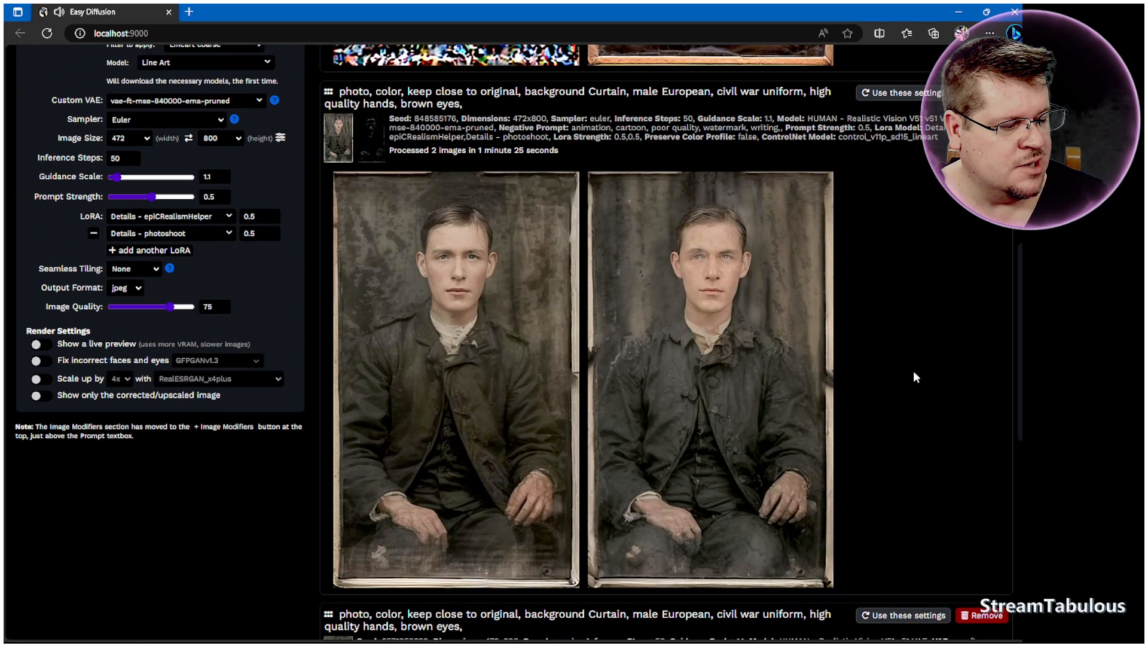
mouse_move(520, 358)
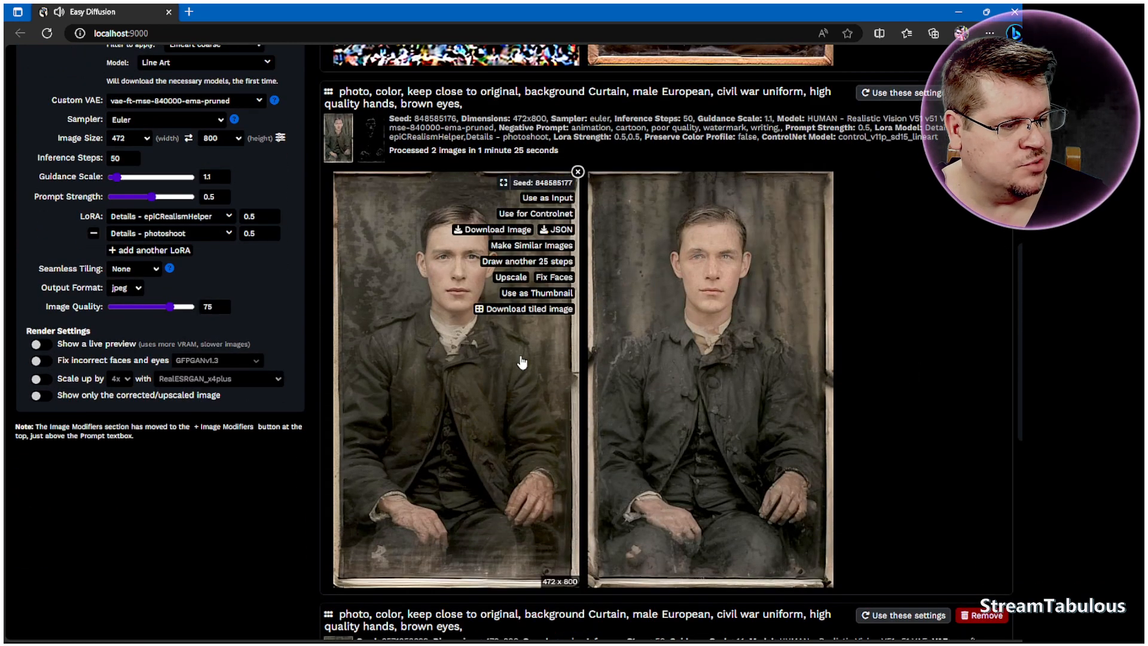
click(548, 200)
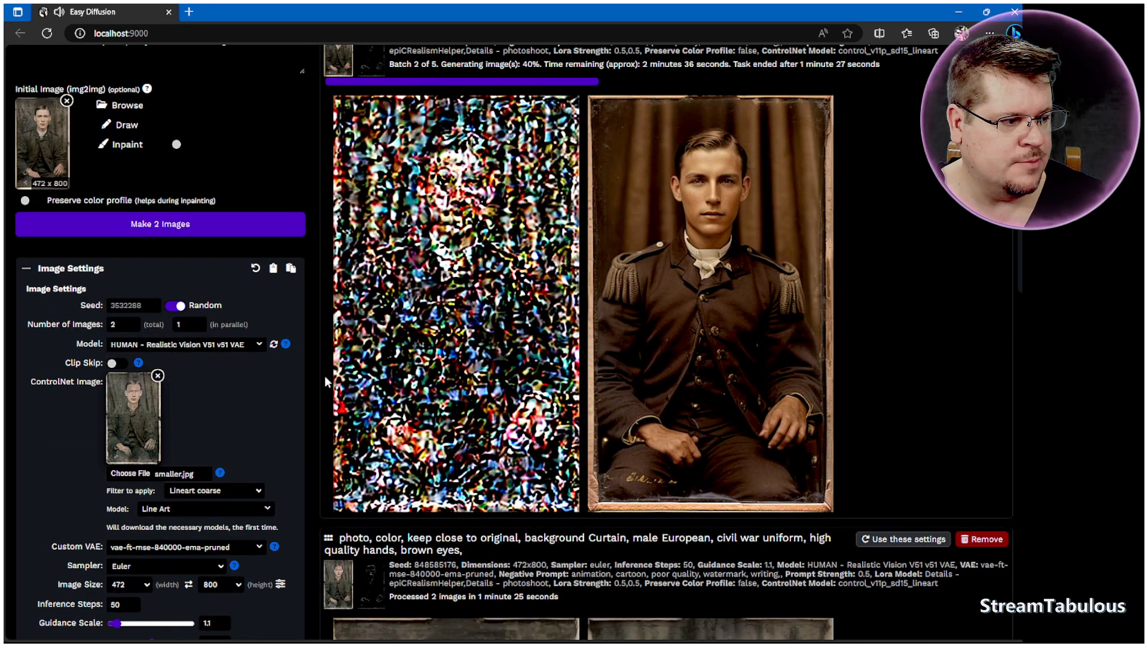
scroll(236, 395, up, 2)
click(209, 324)
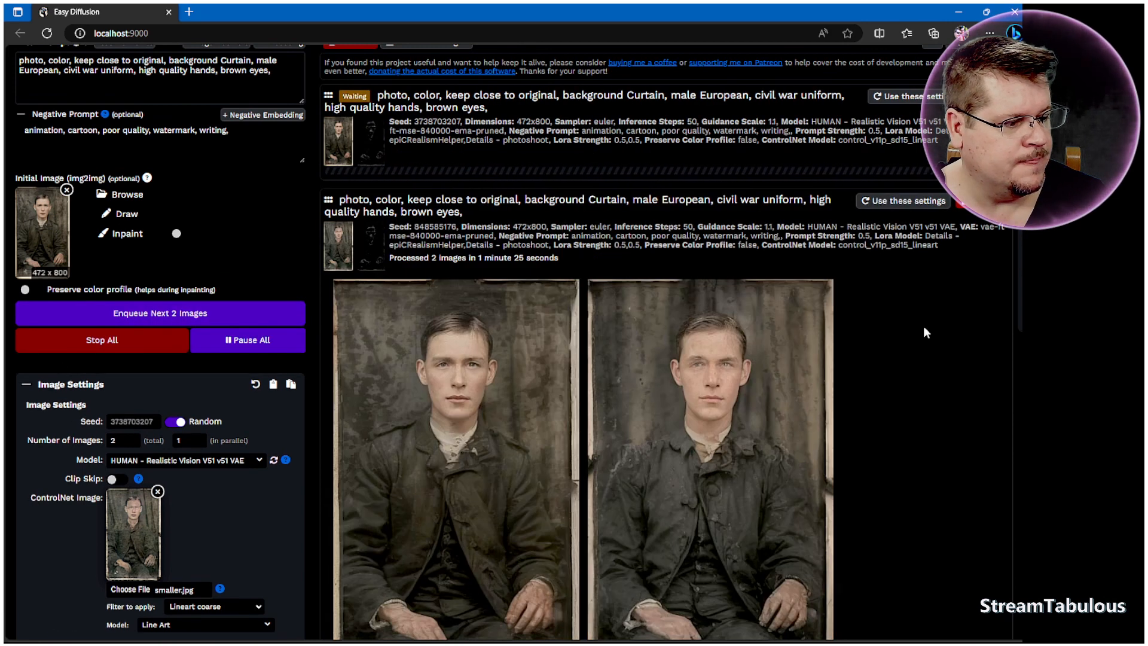
Step: Watch the new batch generate and check the image settings
scroll(920, 411, up, 1)
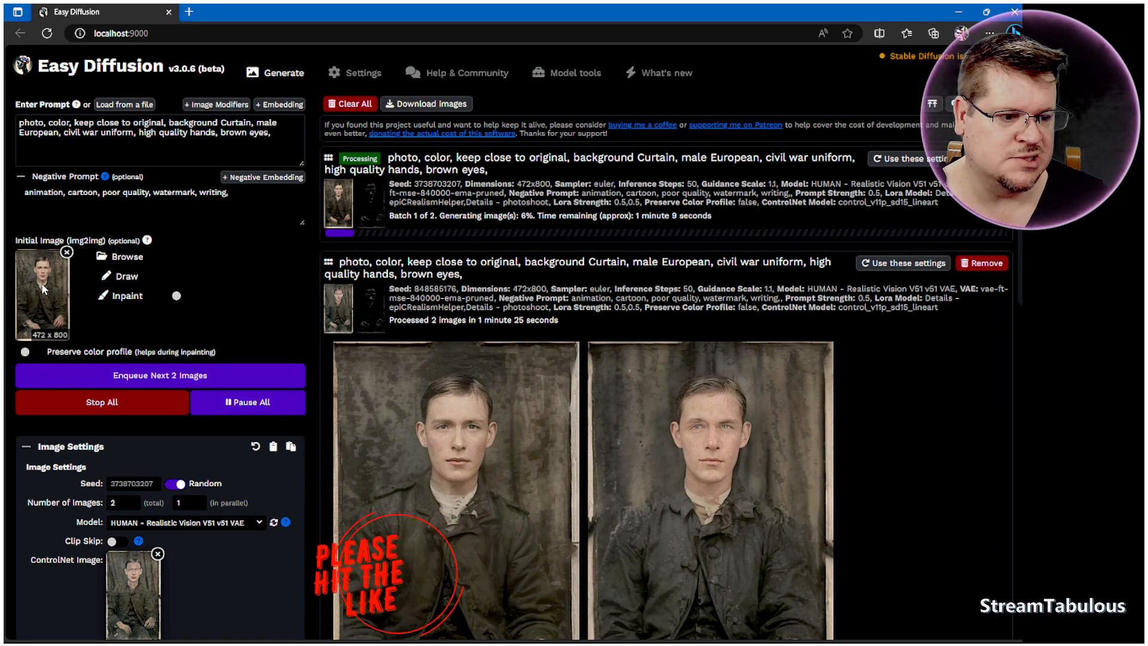
scroll(41, 313, down, 1)
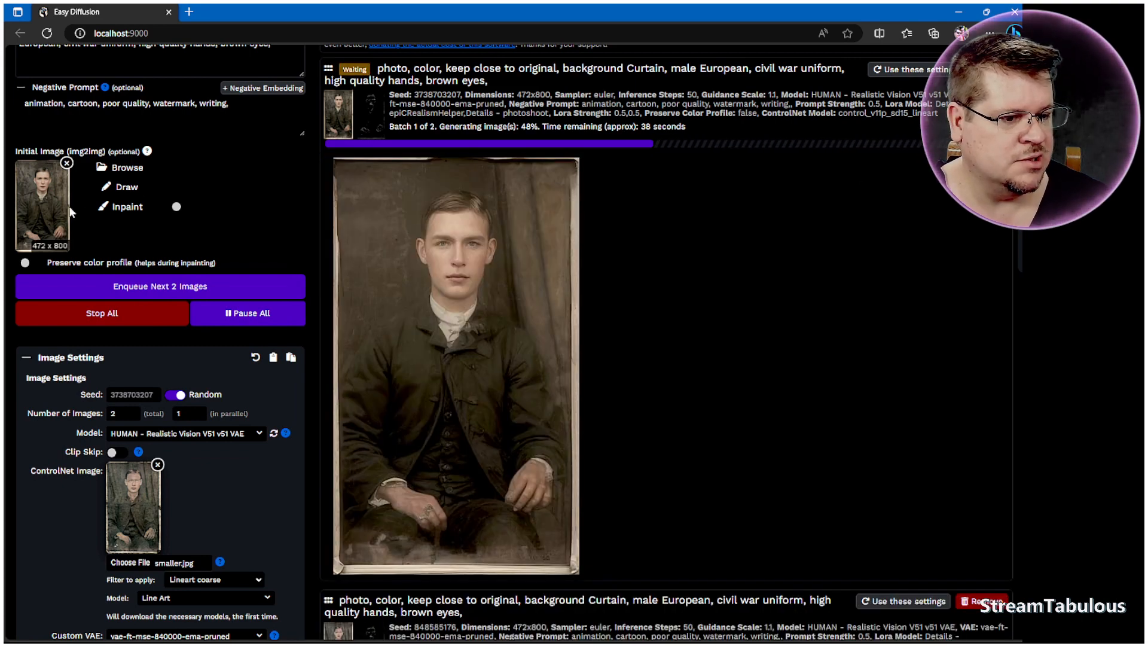
scroll(87, 205, down, 2)
scroll(86, 205, down, 2)
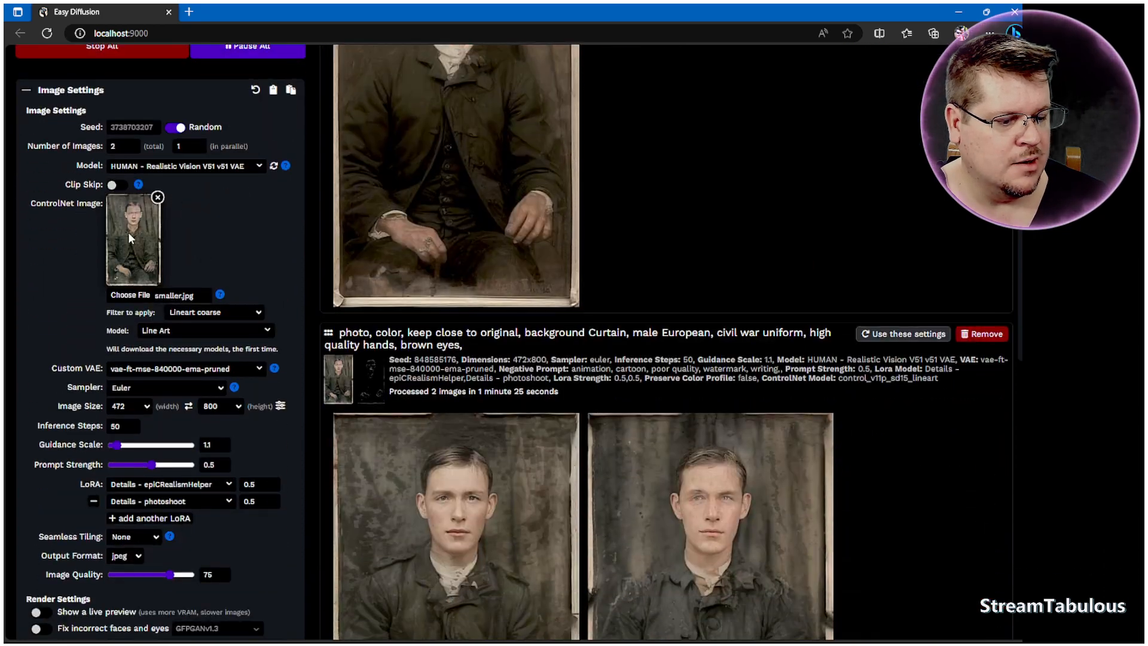
scroll(130, 238, down, 2)
scroll(347, 319, up, 7)
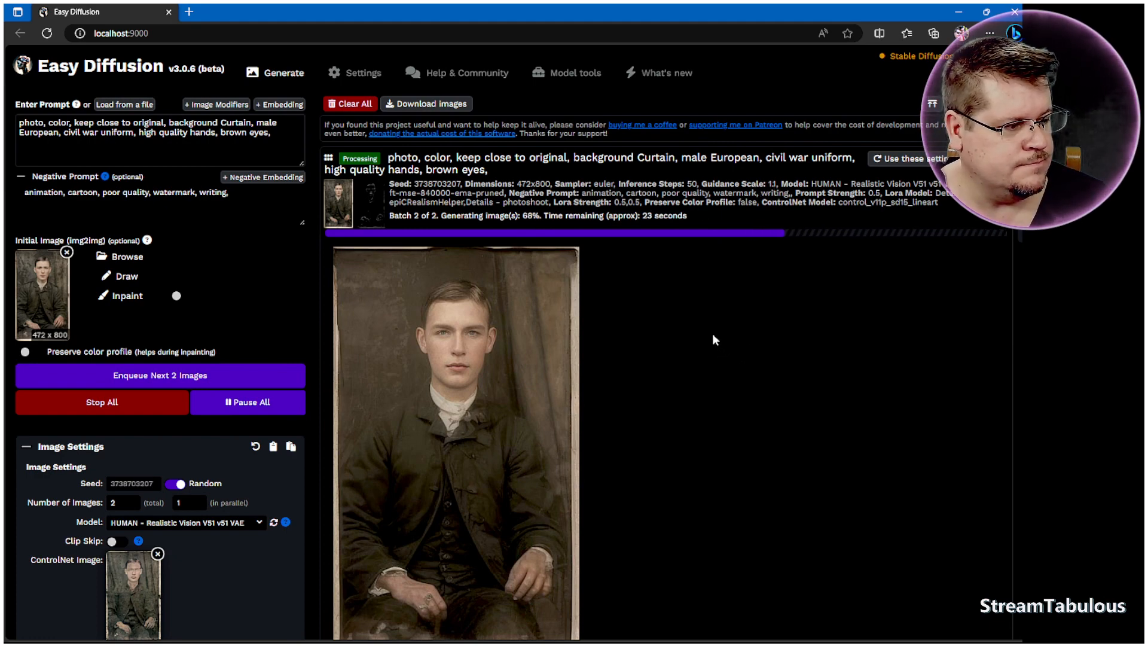
Step: Set the inference steps to 40
scroll(712, 328, down, 5)
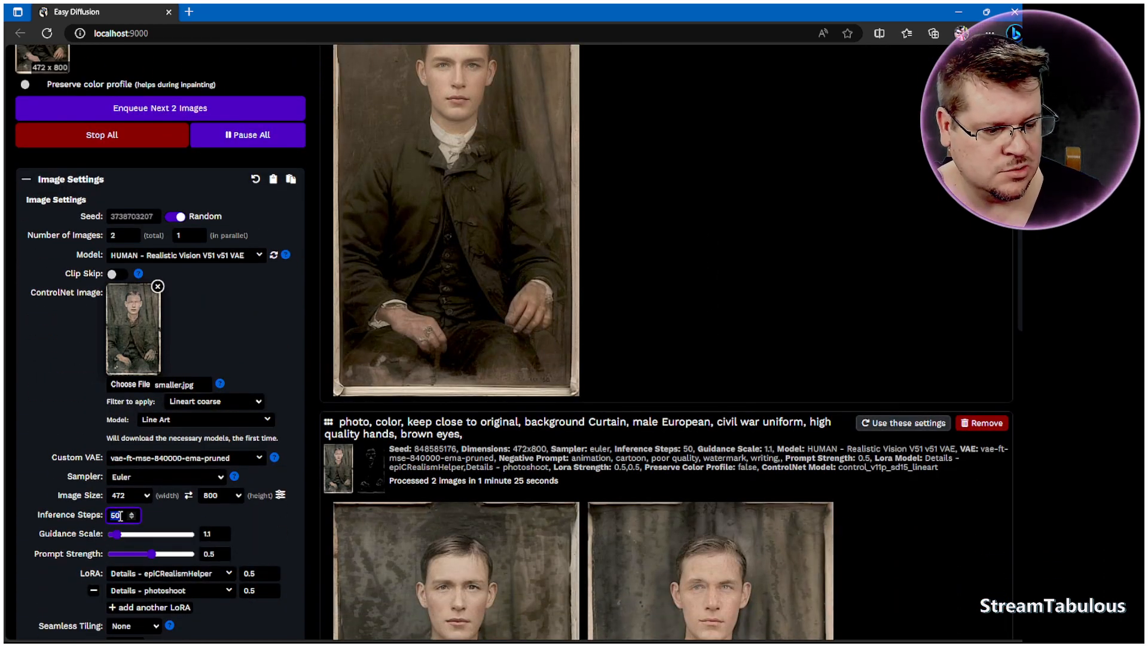
scroll(126, 478, down, 6)
scroll(137, 389, up, 3)
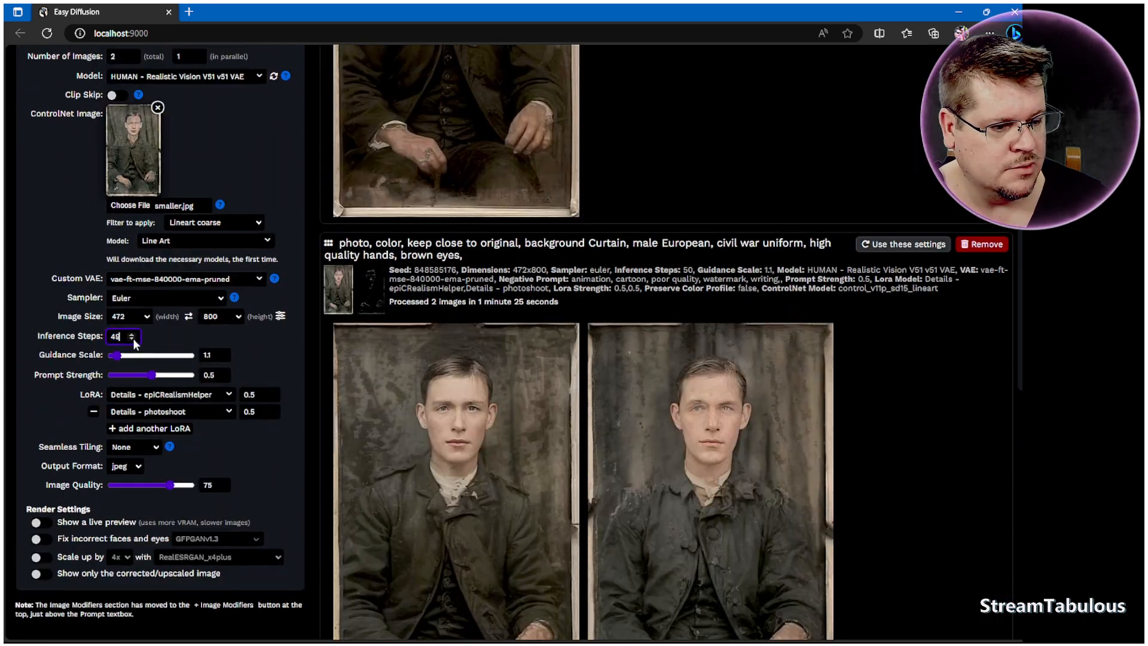
click(261, 342)
scroll(268, 343, up, 3)
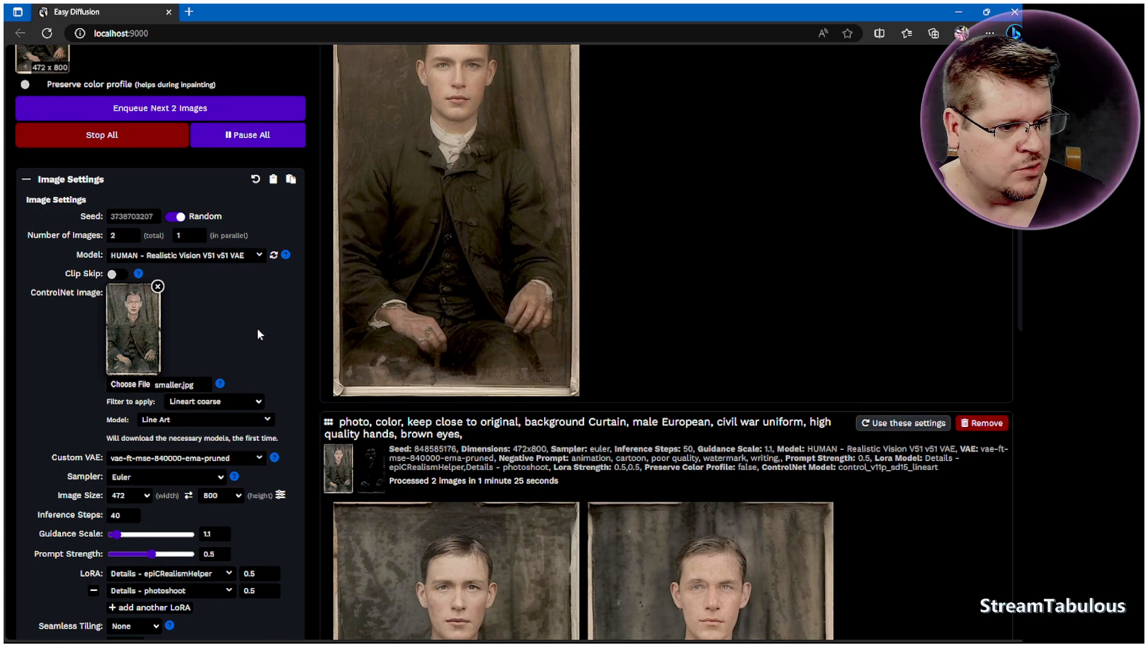
Step: Compare the two newly finished colorized portraits with the earlier results
scroll(258, 330, up, 5)
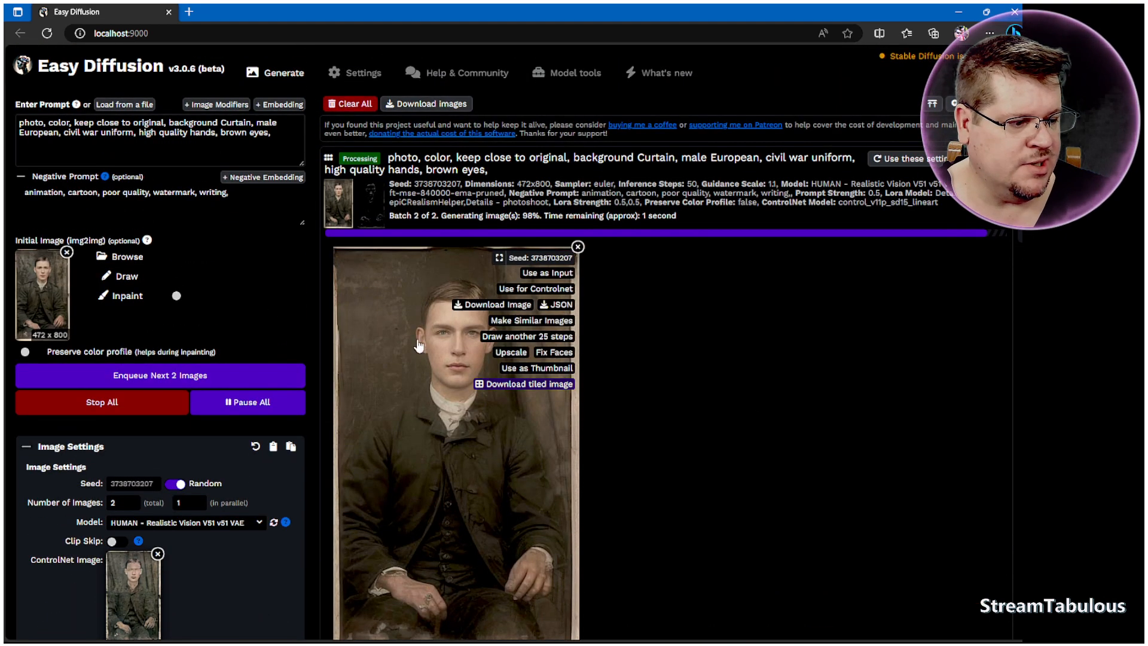
scroll(835, 456, down, 12)
scroll(834, 456, up, 4)
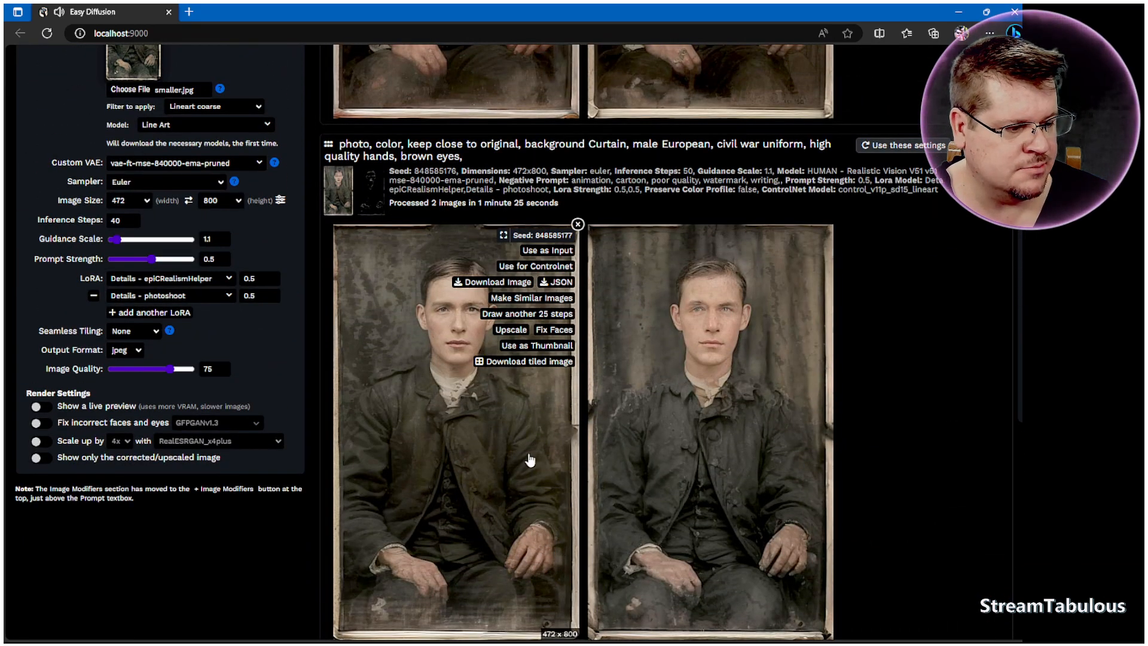
scroll(437, 305, up, 7)
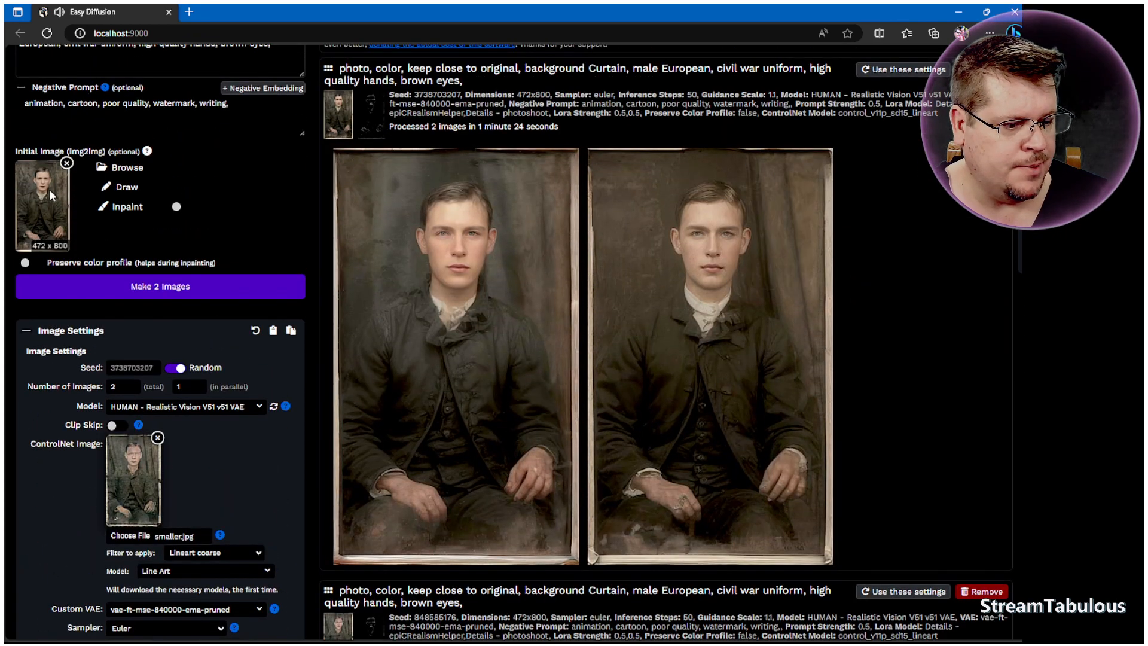
scroll(196, 355, up, 2)
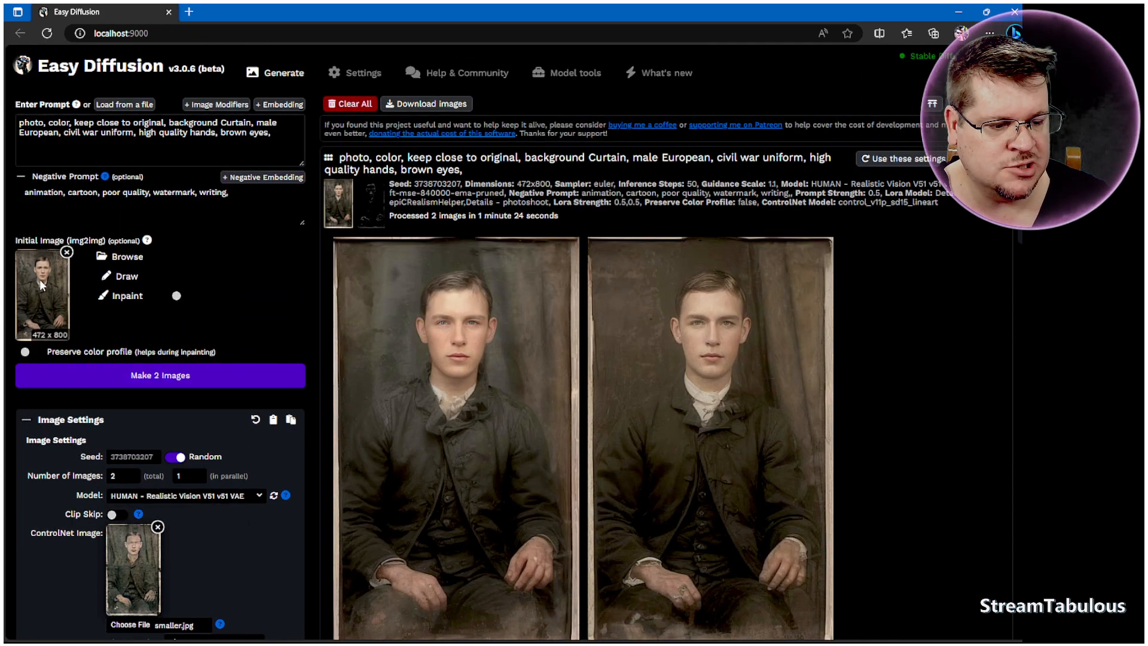
mouse_move(492, 404)
scroll(685, 402, down, 2)
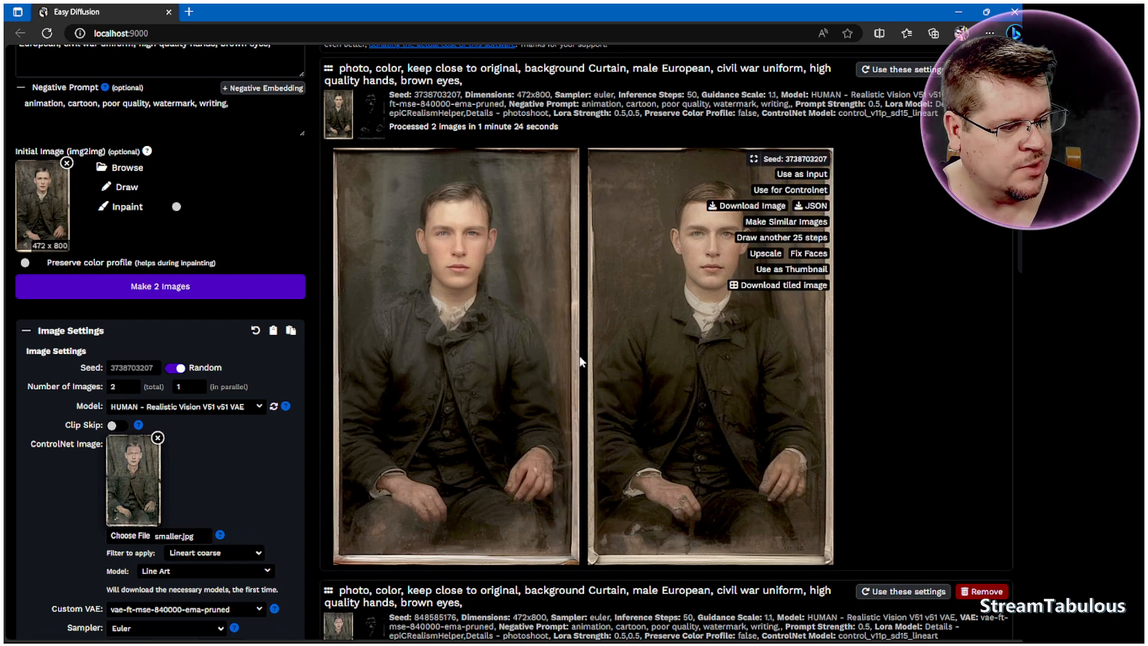
Step: Generate 2 more images with 40 inference steps
click(530, 190)
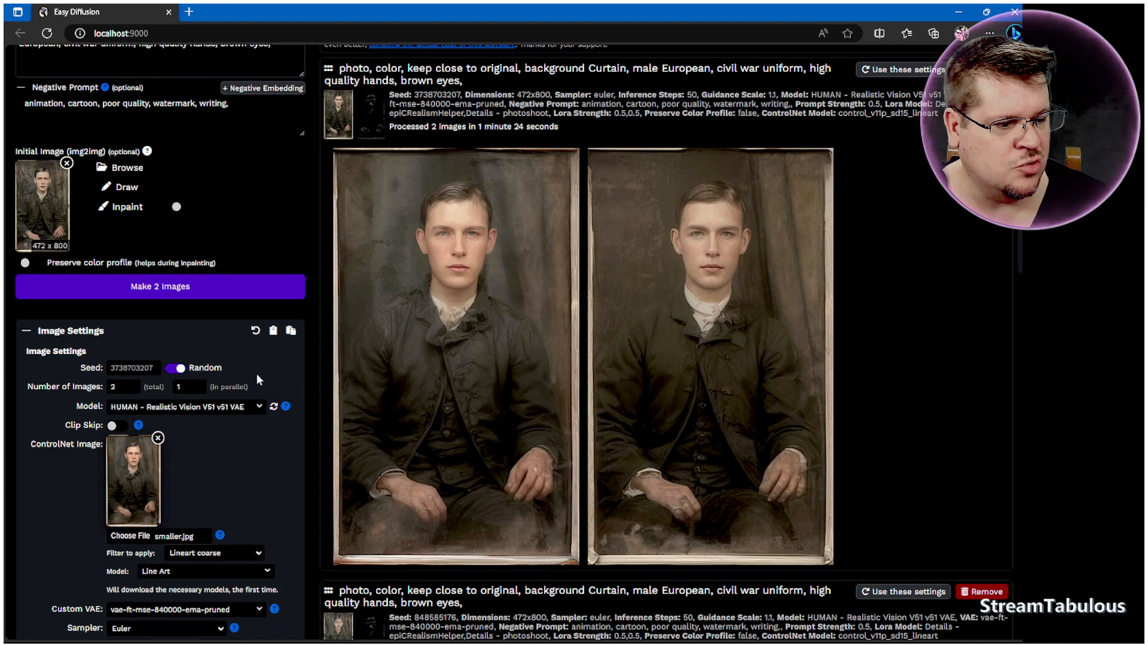
click(168, 290)
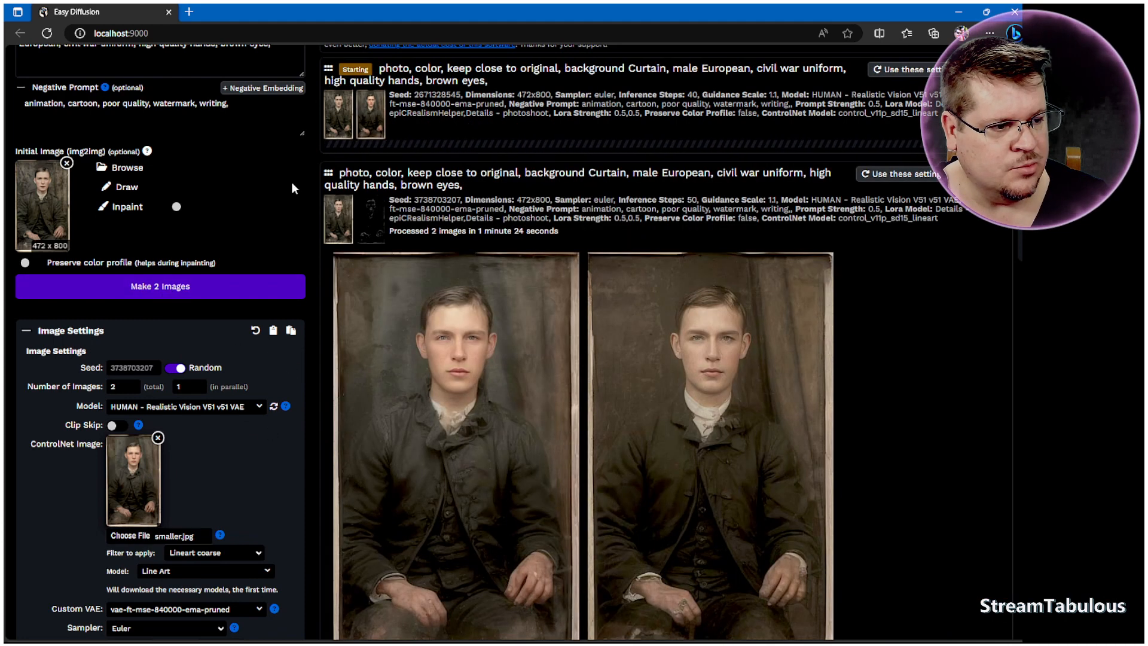
Step: Review the ControlNet model and filter options, keeping Line Art and Lineart coarse
mouse_move(364, 118)
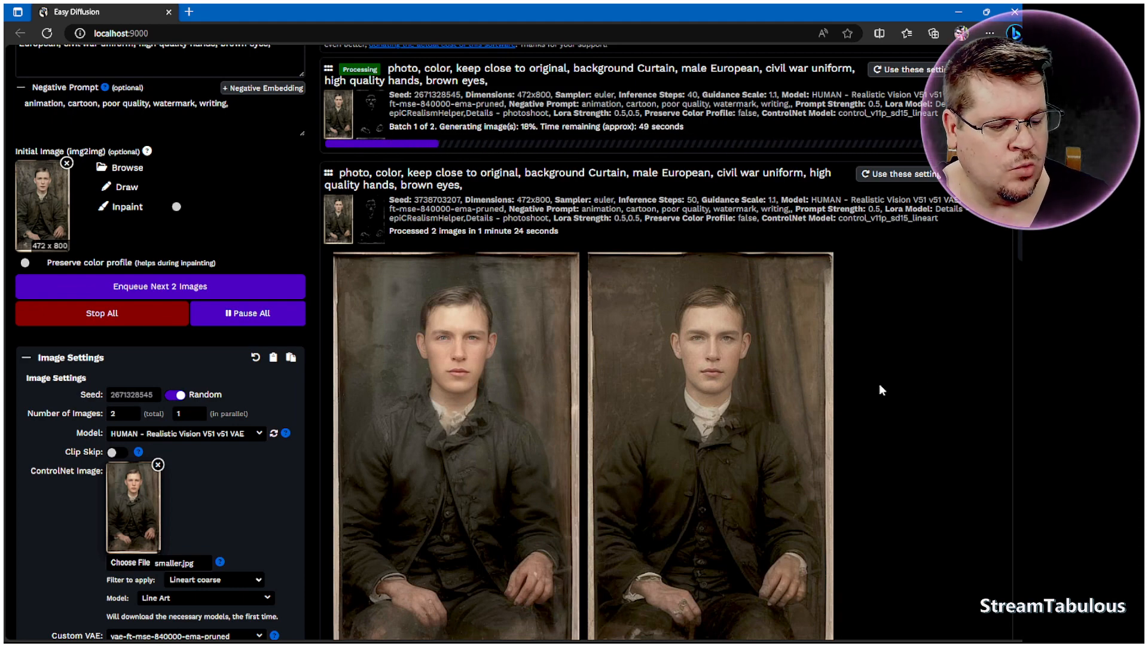
click(233, 599)
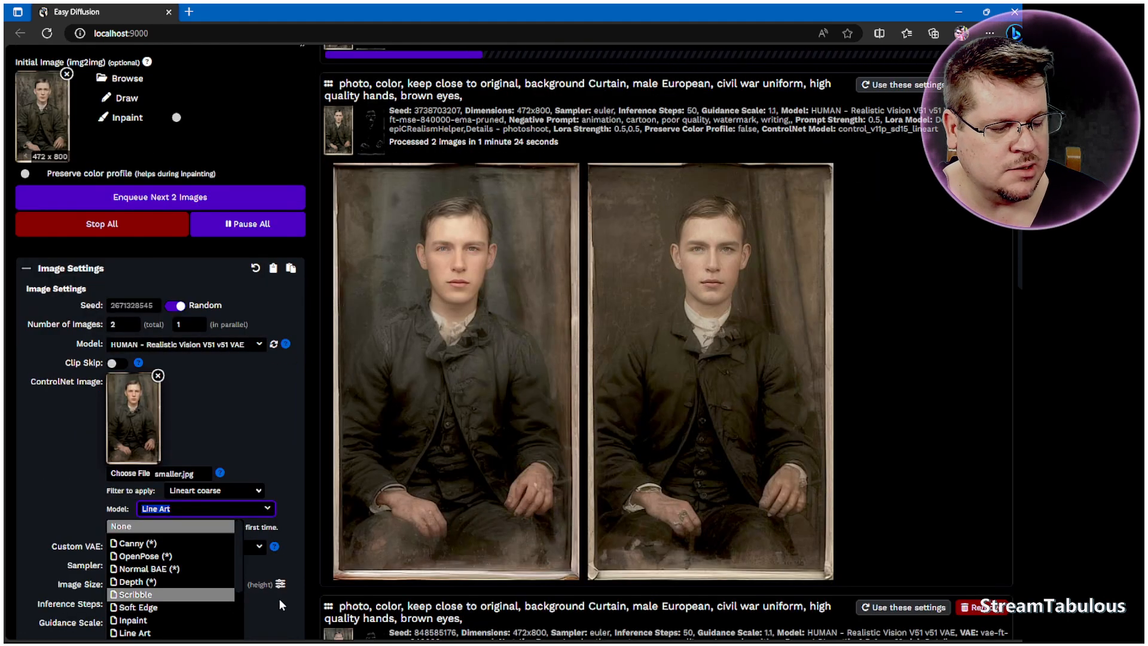
scroll(279, 599, down, 1)
click(294, 510)
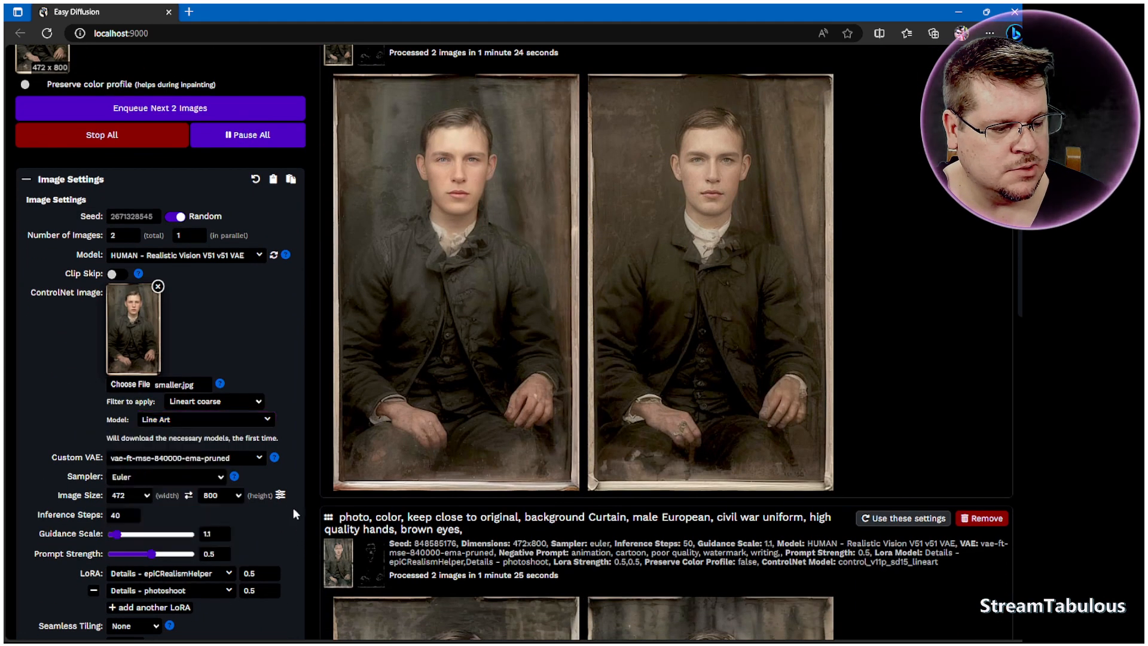
click(253, 409)
scroll(211, 578, up, 3)
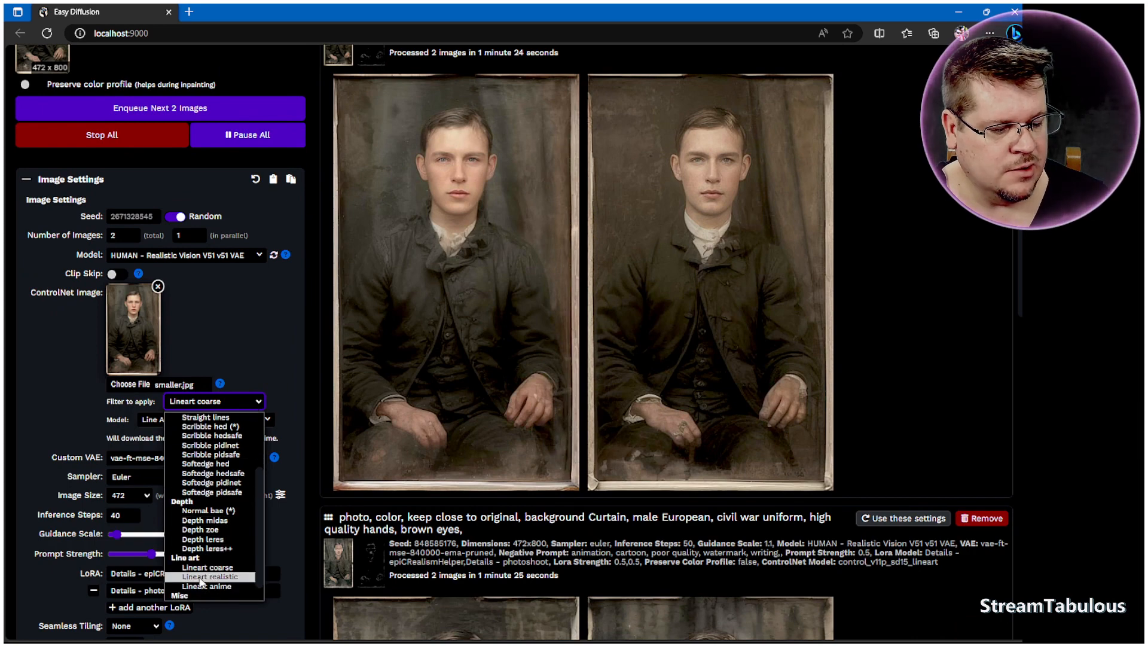
click(295, 365)
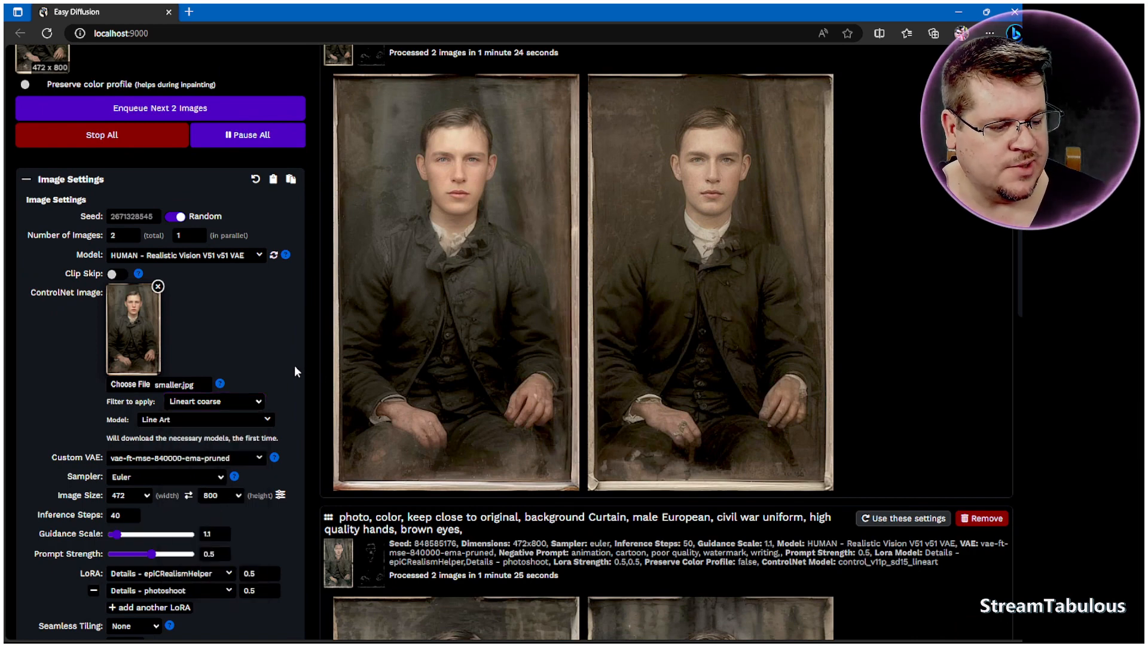
Step: Download the first 40-step colorized portrait and open it in the photo viewer
scroll(873, 431, up, 3)
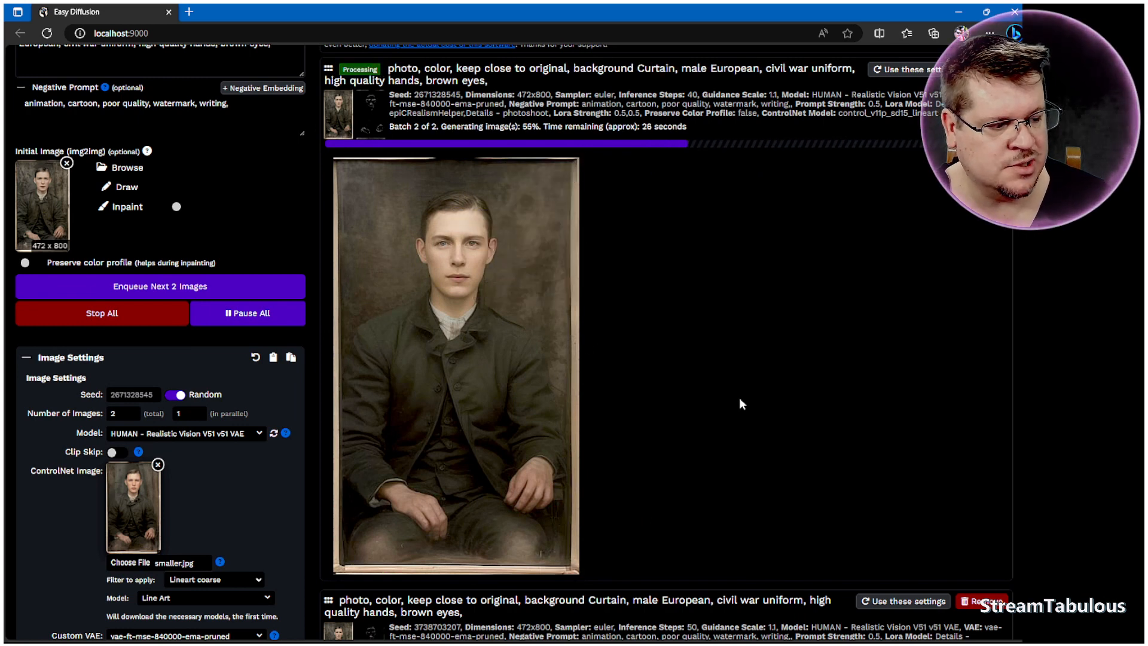
mouse_move(568, 247)
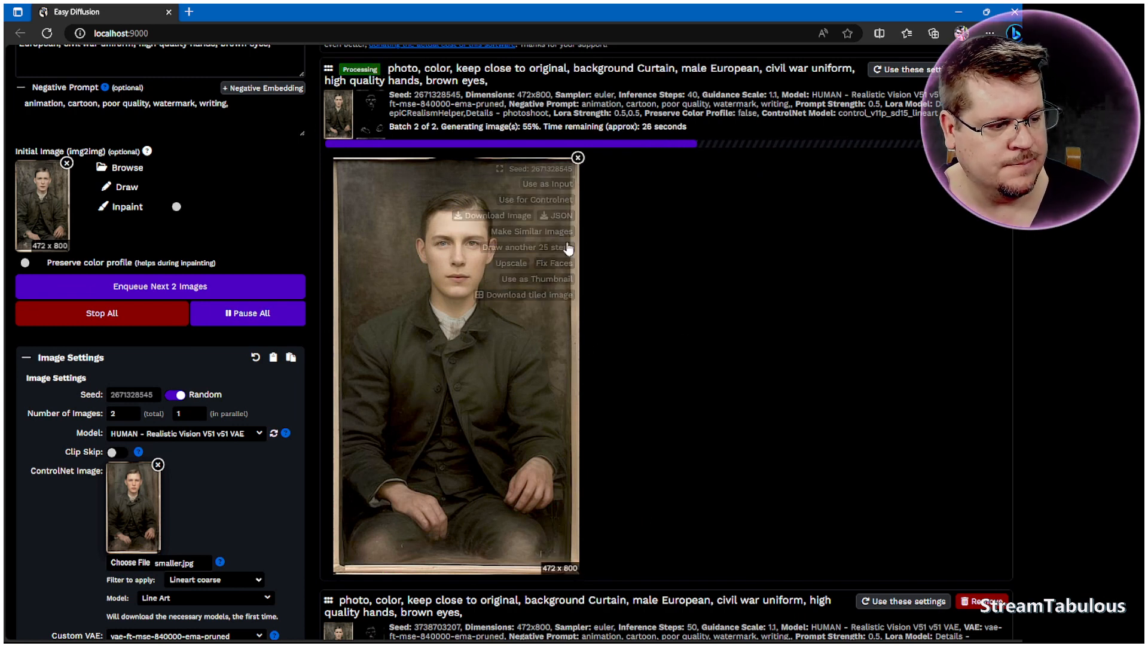
click(496, 216)
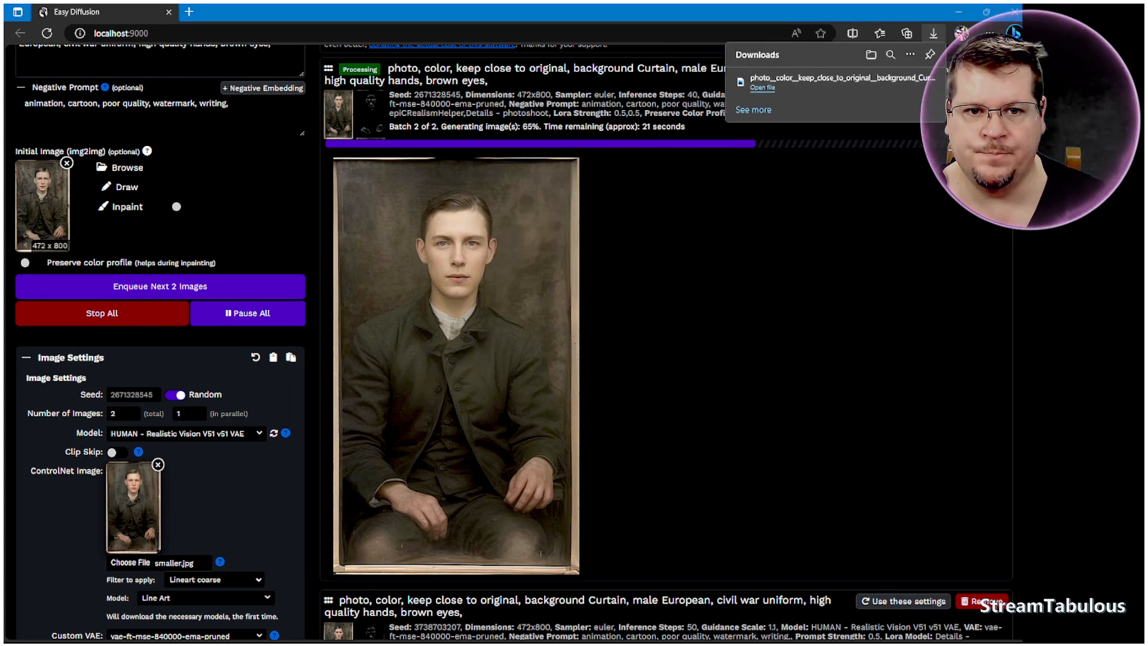
mouse_move(398, 8)
mouse_down()
mouse_move(399, 19)
mouse_move(401, 6)
mouse_up()
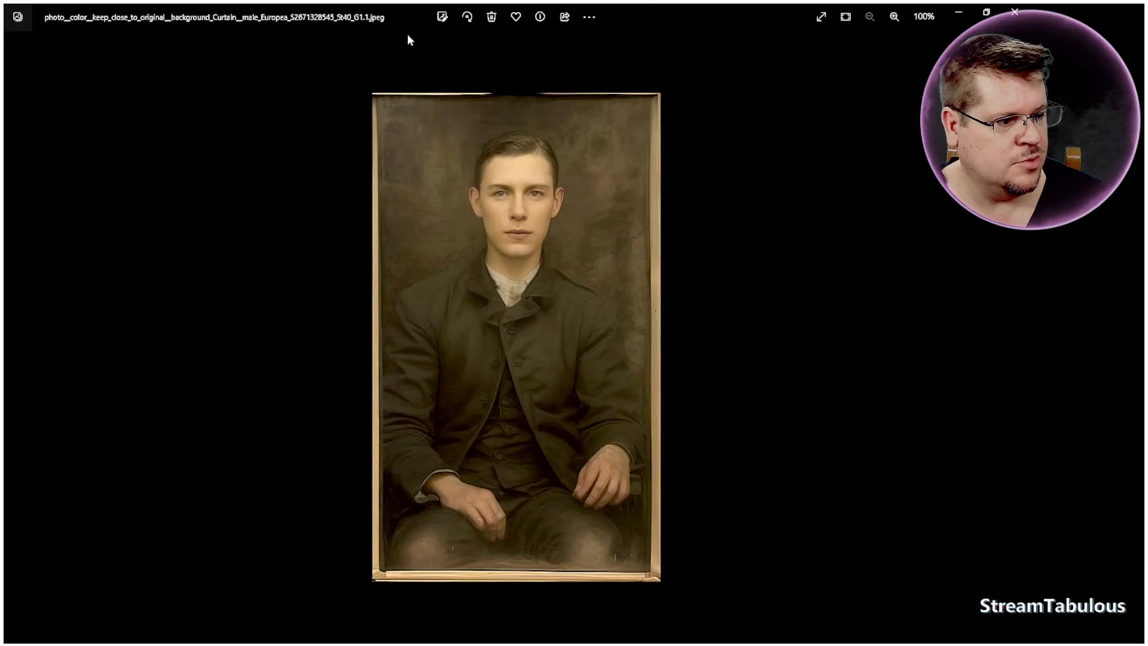
Step: Inspect the downloaded portrait's face and details at different zoom levels
scroll(556, 227, up, 5)
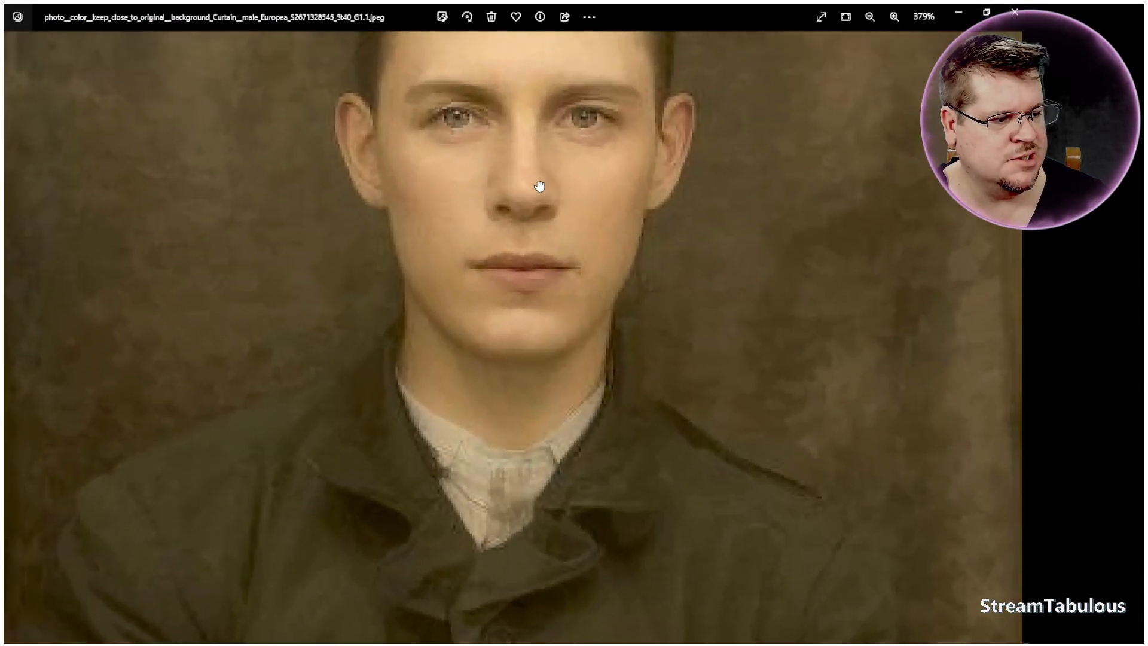
drag(538, 192, 520, 237)
scroll(538, 248, down, 4)
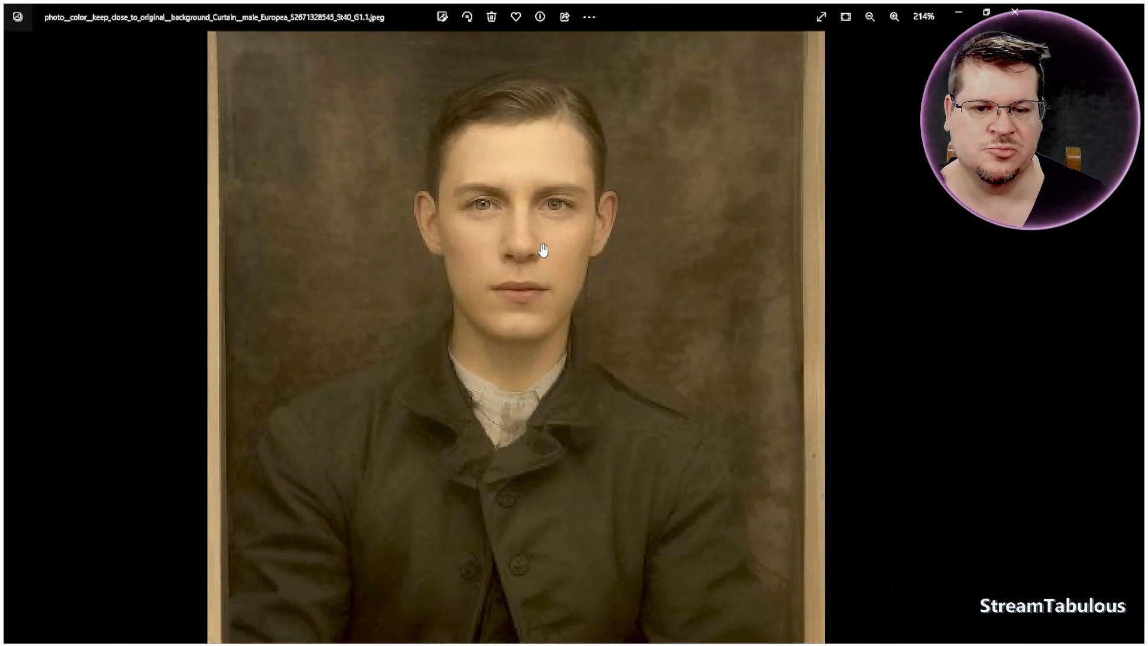
scroll(533, 209, up, 2)
scroll(533, 208, up, 5)
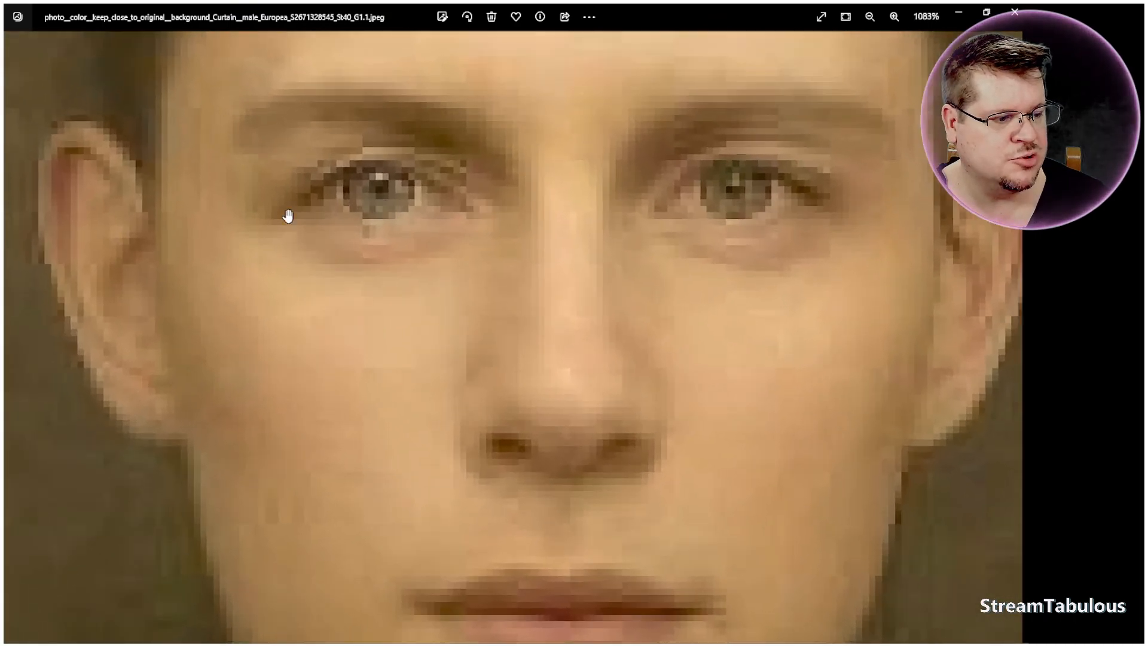
scroll(489, 265, down, 9)
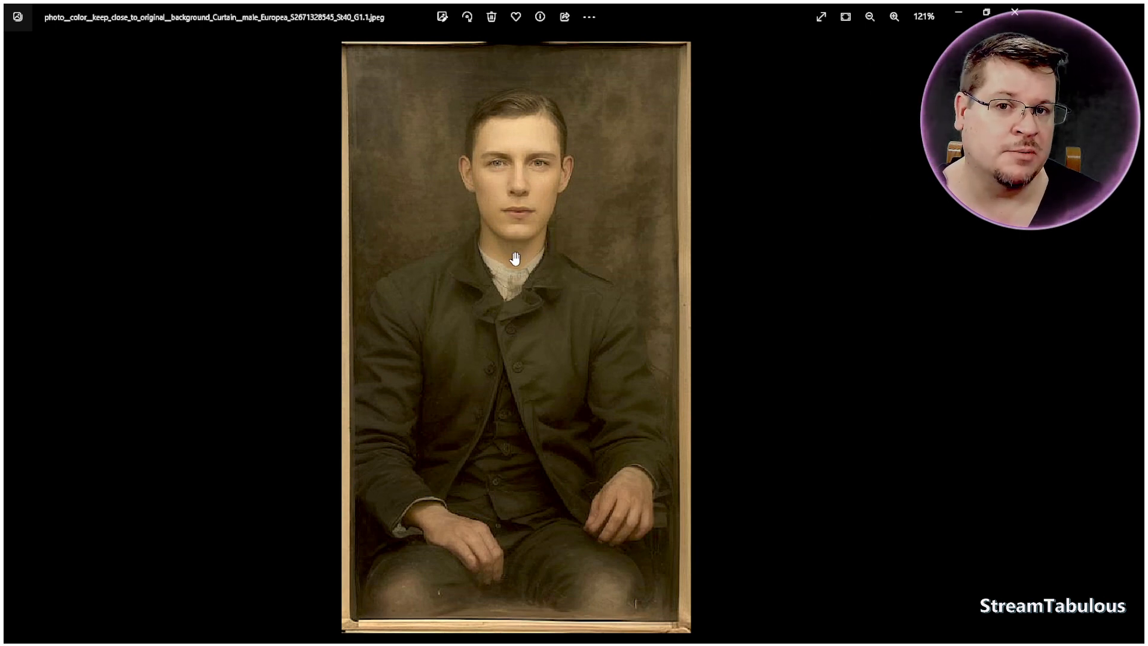
scroll(562, 248, down, 2)
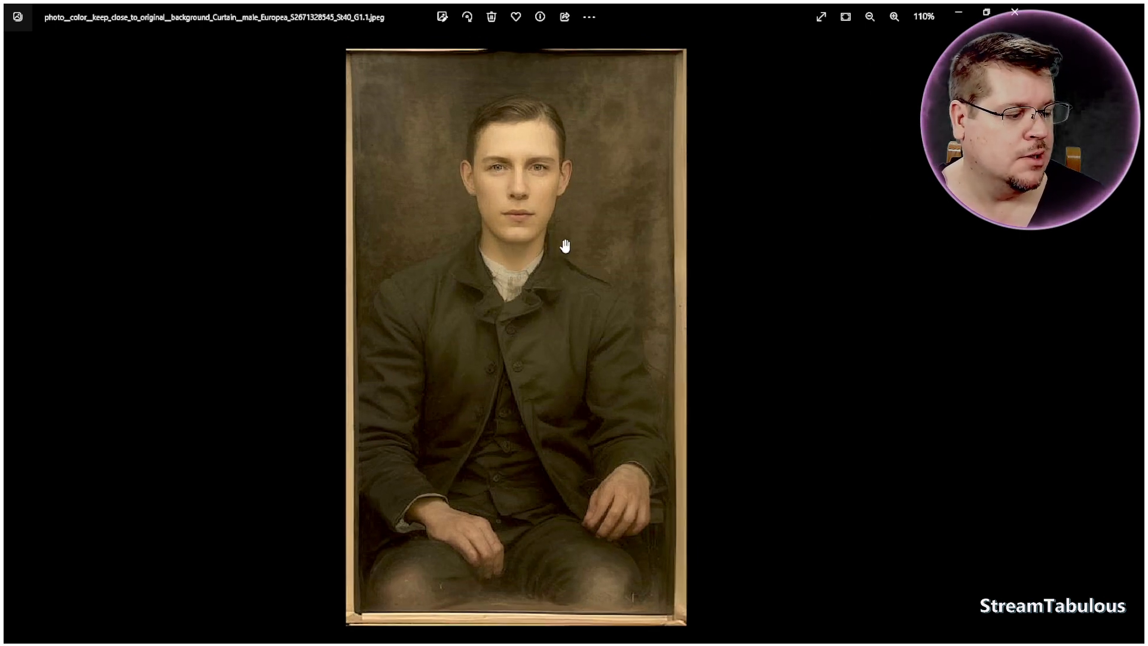
scroll(568, 263, up, 1)
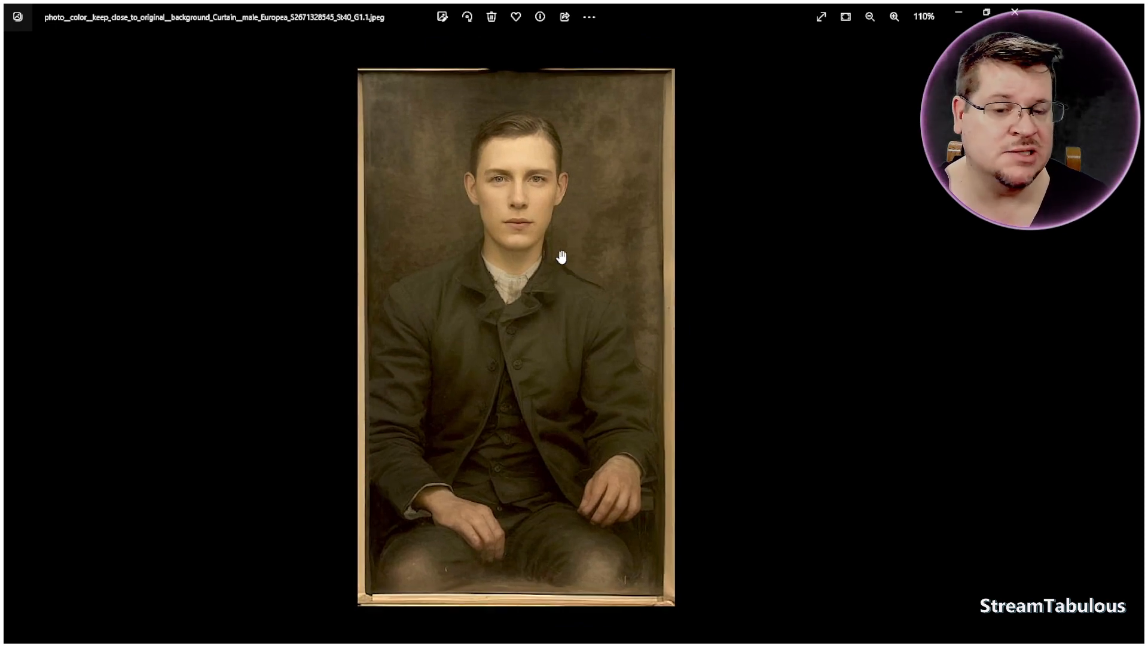
Step: Return to the browser and compare the 40-step portraits with their line-art control previews
click(1017, 13)
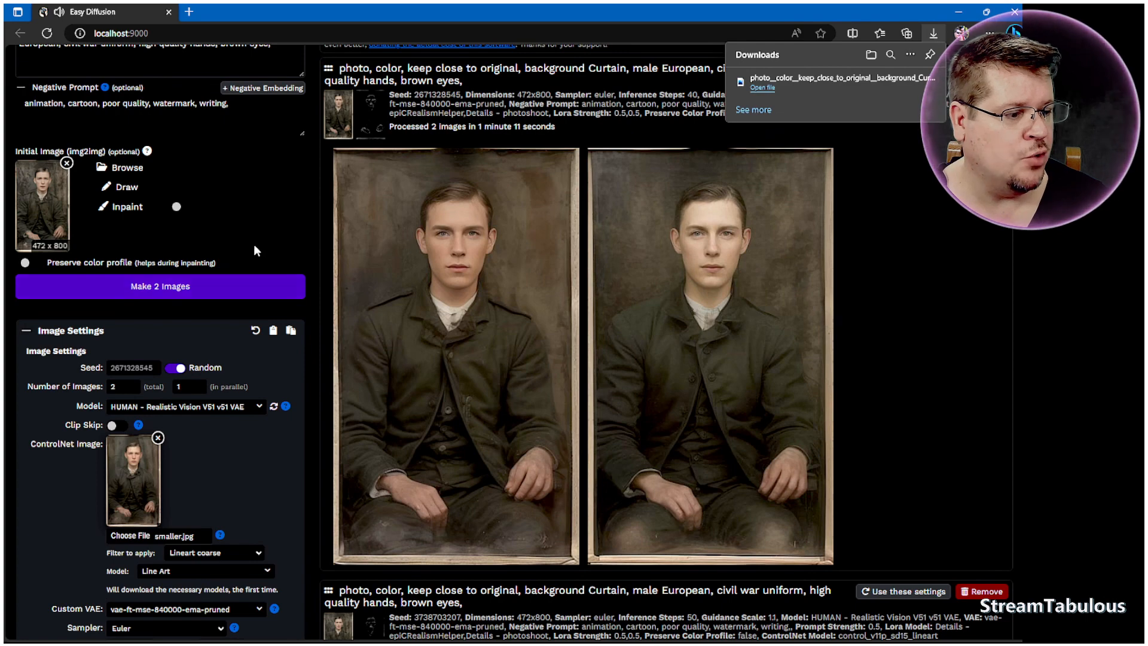
click(930, 369)
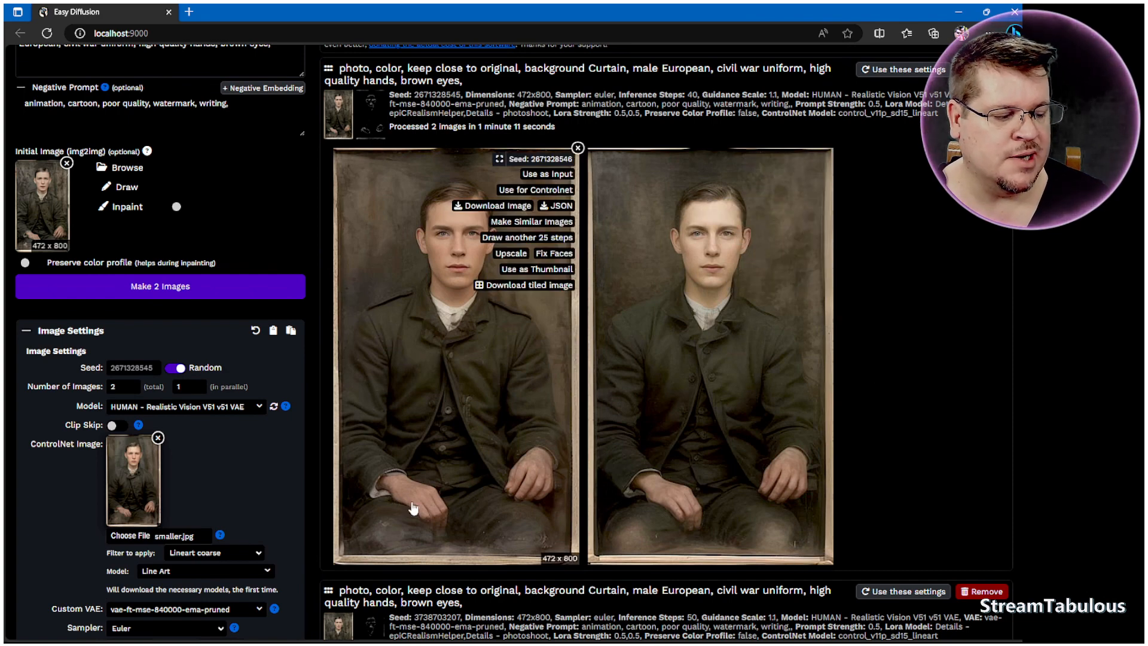
scroll(532, 501, up, 2)
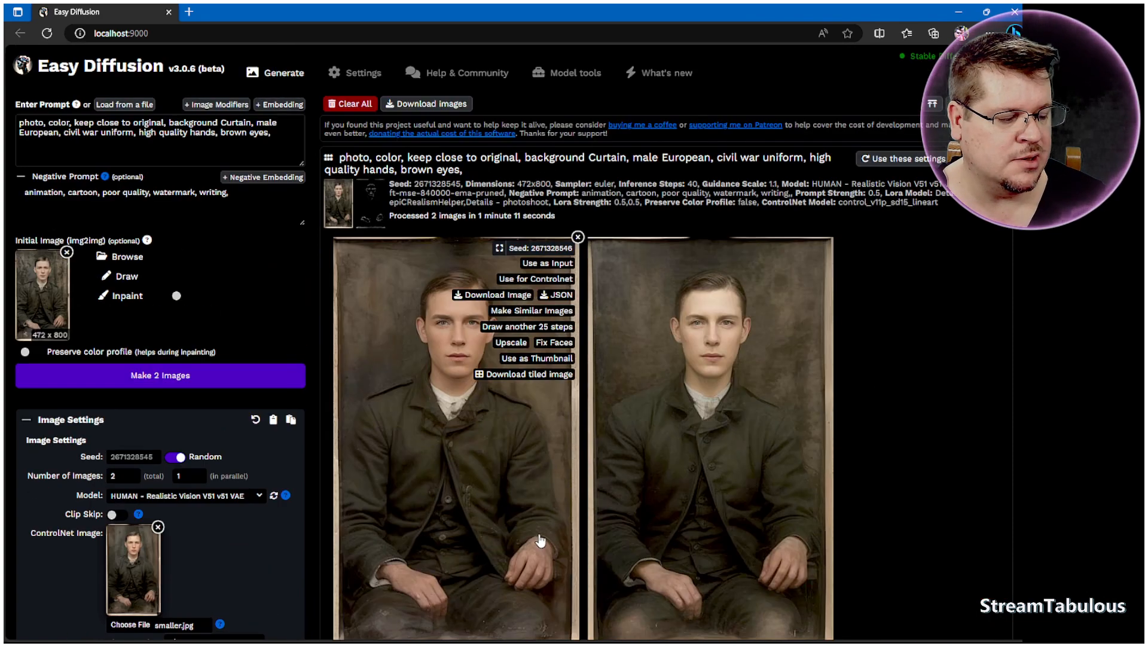
scroll(538, 478, down, 3)
scroll(523, 421, up, 1)
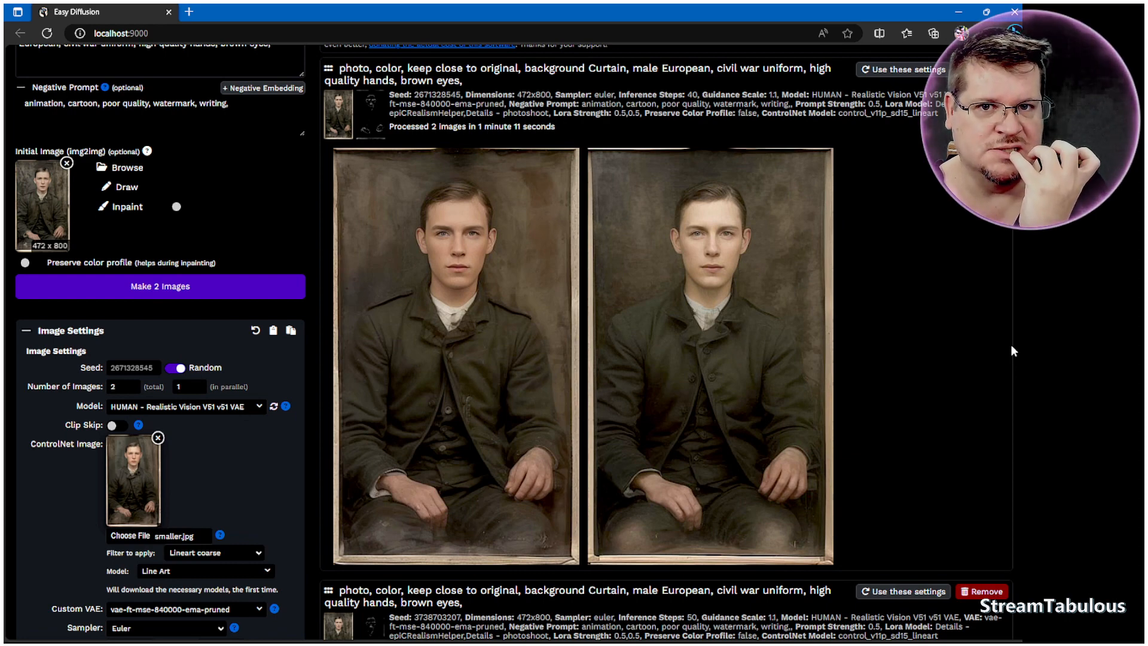
mouse_move(404, 254)
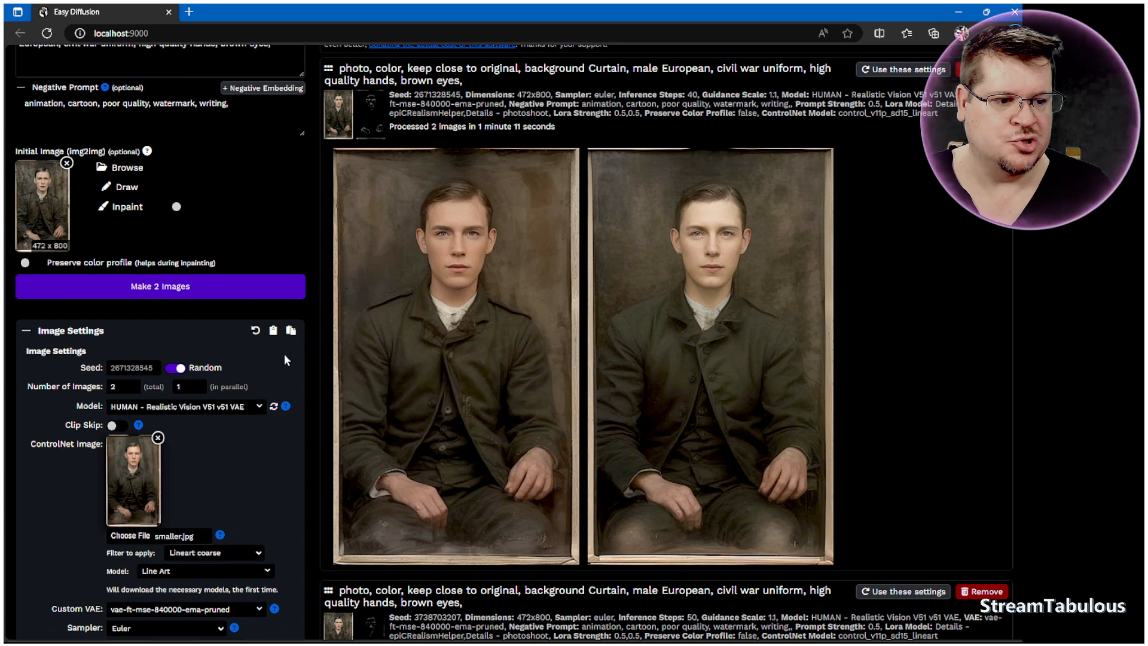
mouse_move(384, 111)
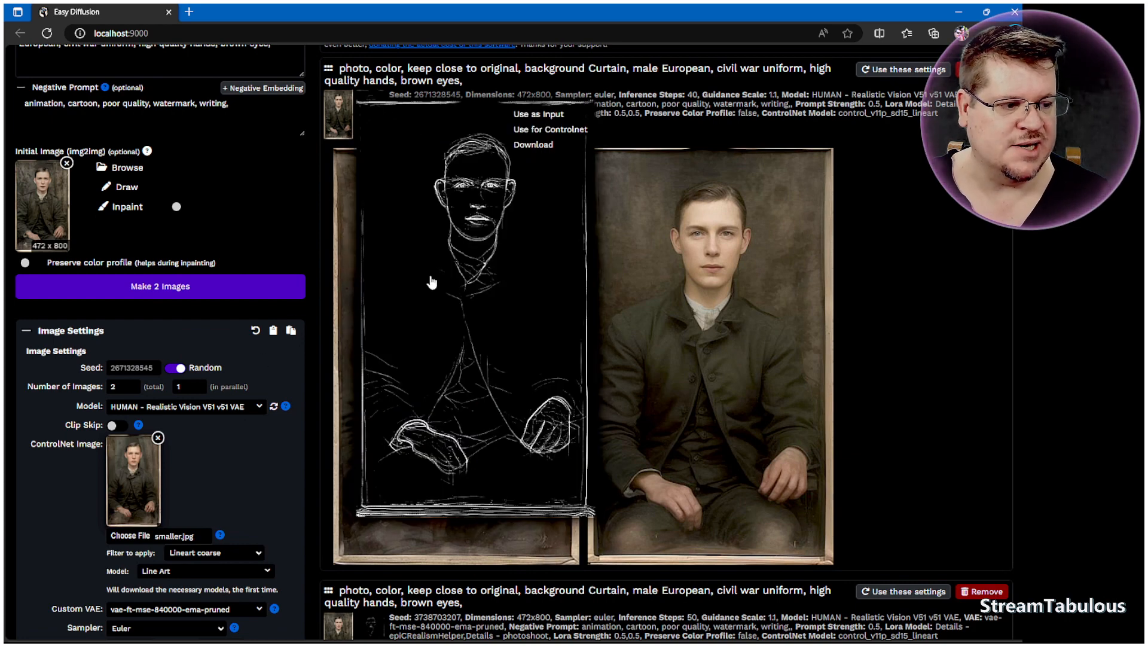
mouse_move(456, 367)
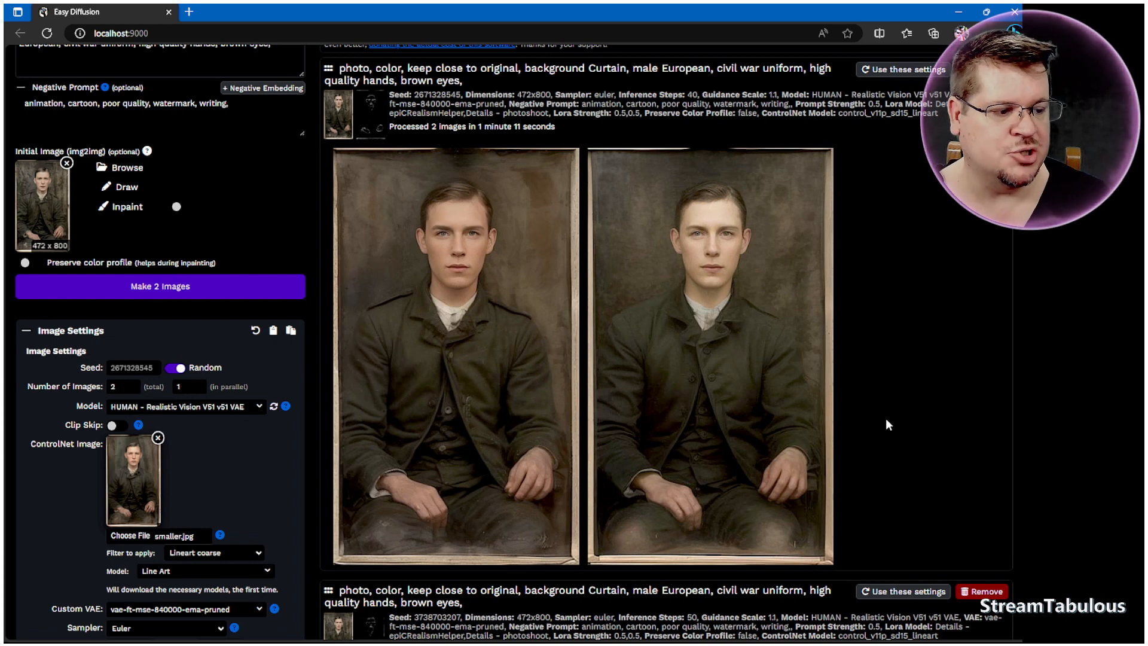
Step: Download the first 40-step colorized portrait and load it as the img2img initial image
click(494, 206)
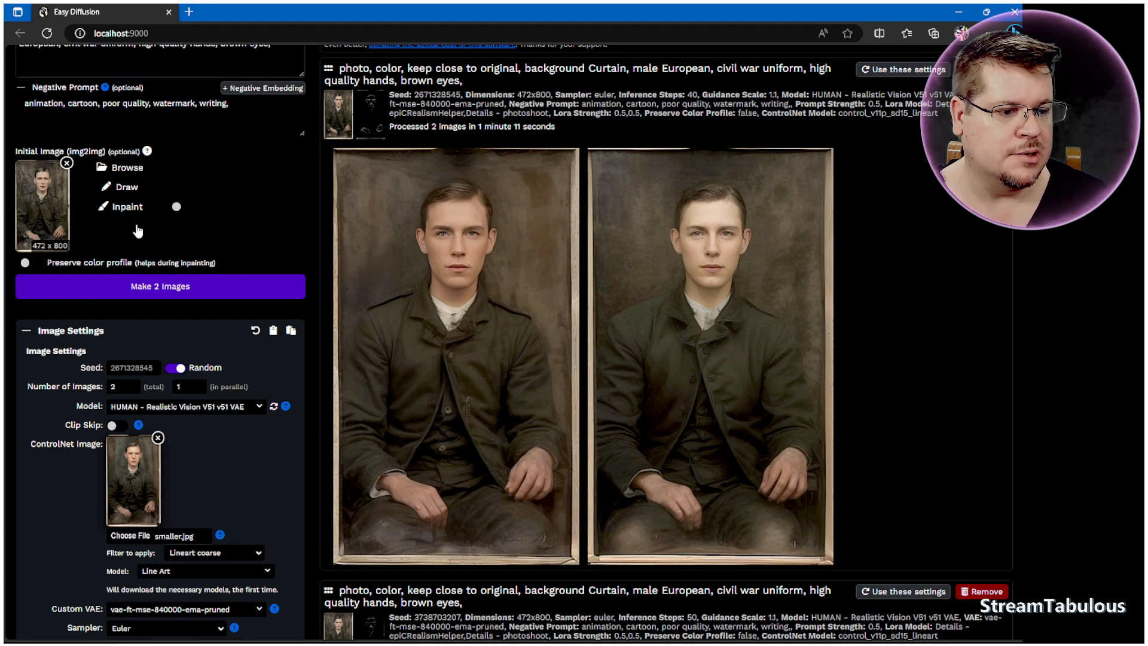
click(133, 168)
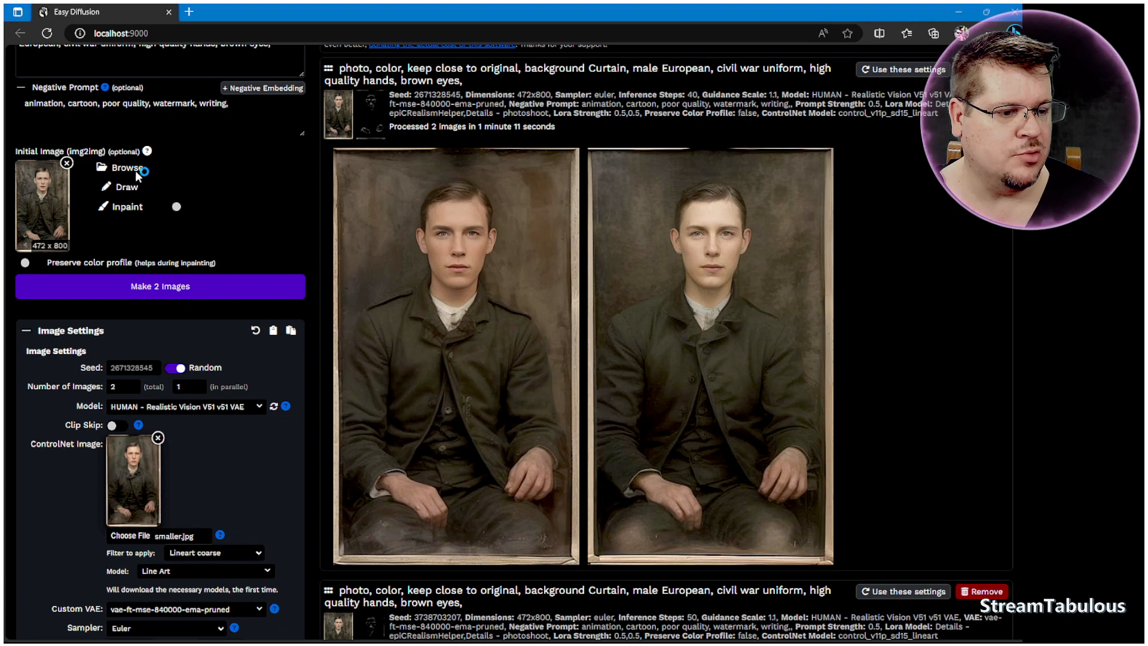
click(224, 116)
click(486, 311)
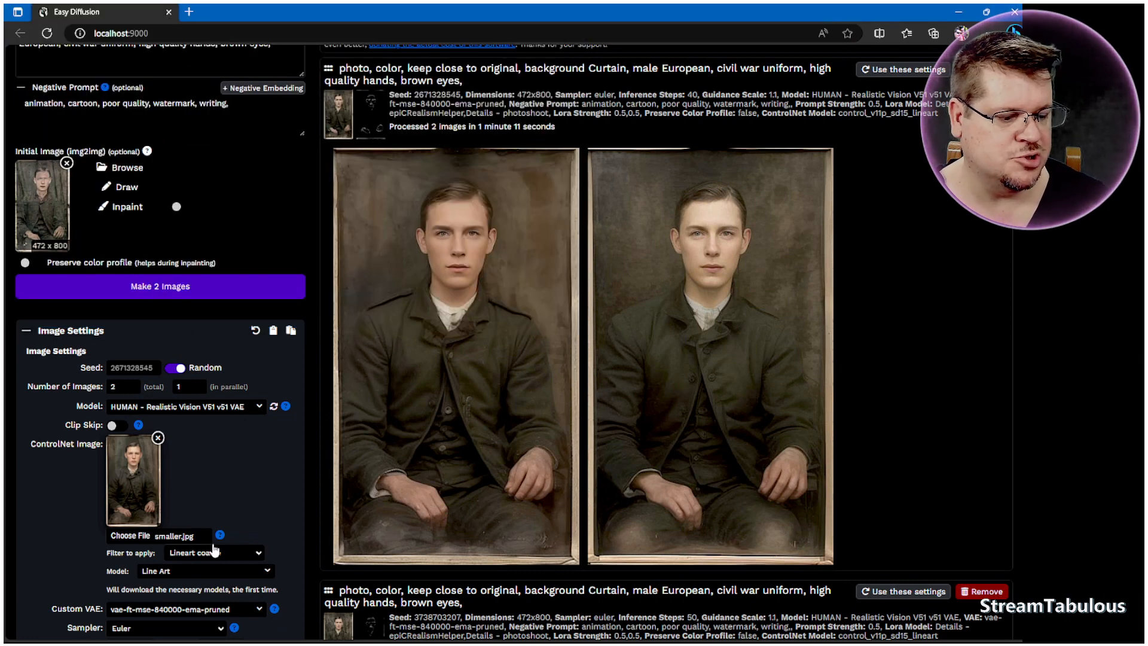
Step: Switch the ControlNet filter to Lineart realistic and generate 2 images
click(239, 553)
scroll(239, 514, down, 2)
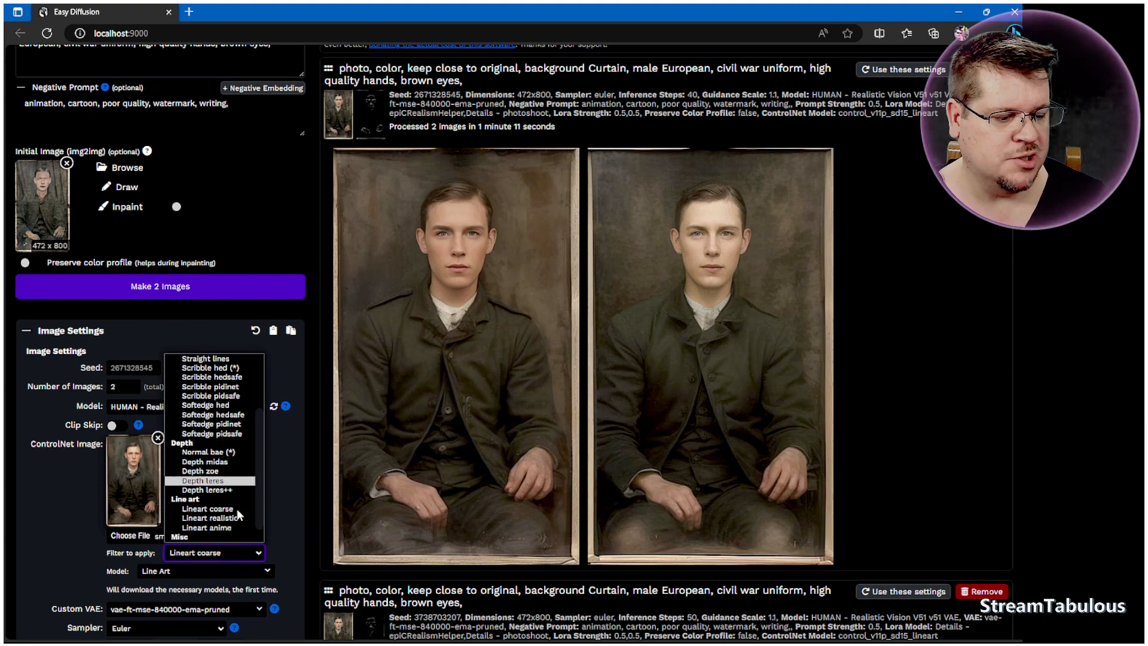
click(227, 521)
click(210, 291)
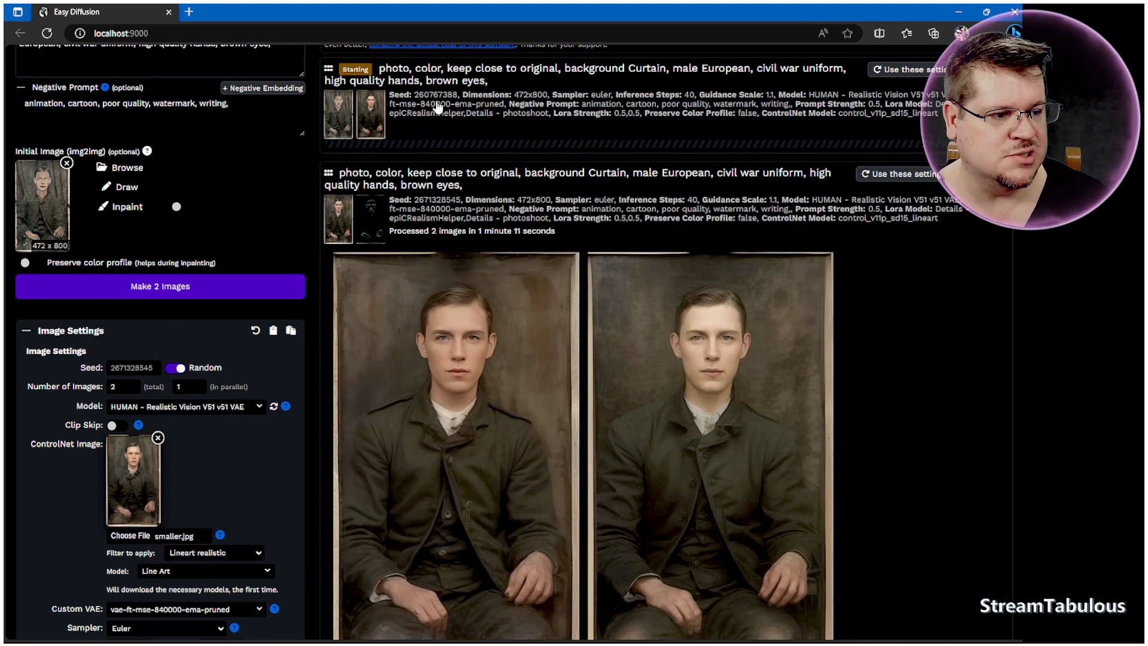
Step: Open the ControlNet image file chooser and pick the source image file again
mouse_move(341, 118)
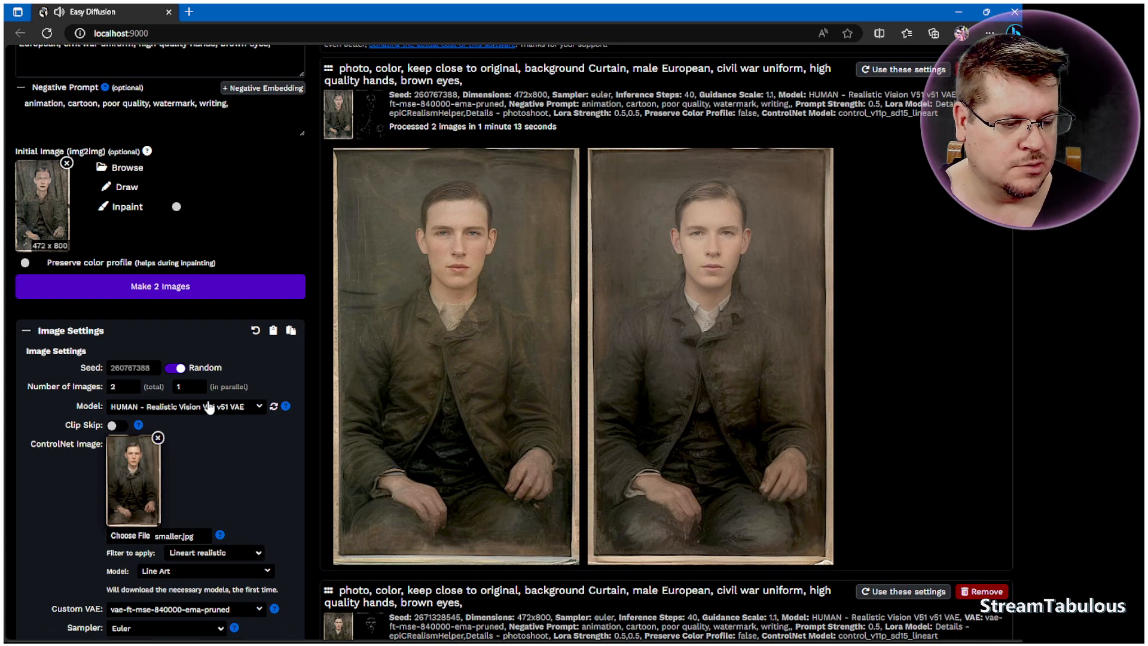
click(130, 535)
click(199, 80)
click(505, 314)
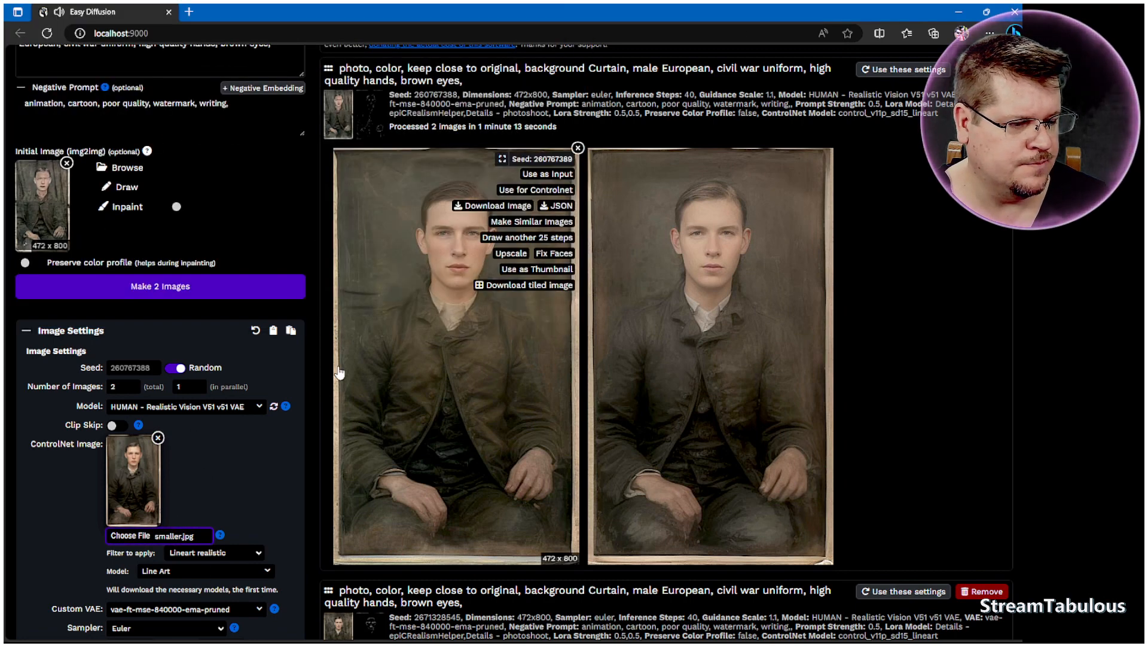
Step: Use the first 40-step portrait as the initial image and generate 2 more images
scroll(356, 372, down, 9)
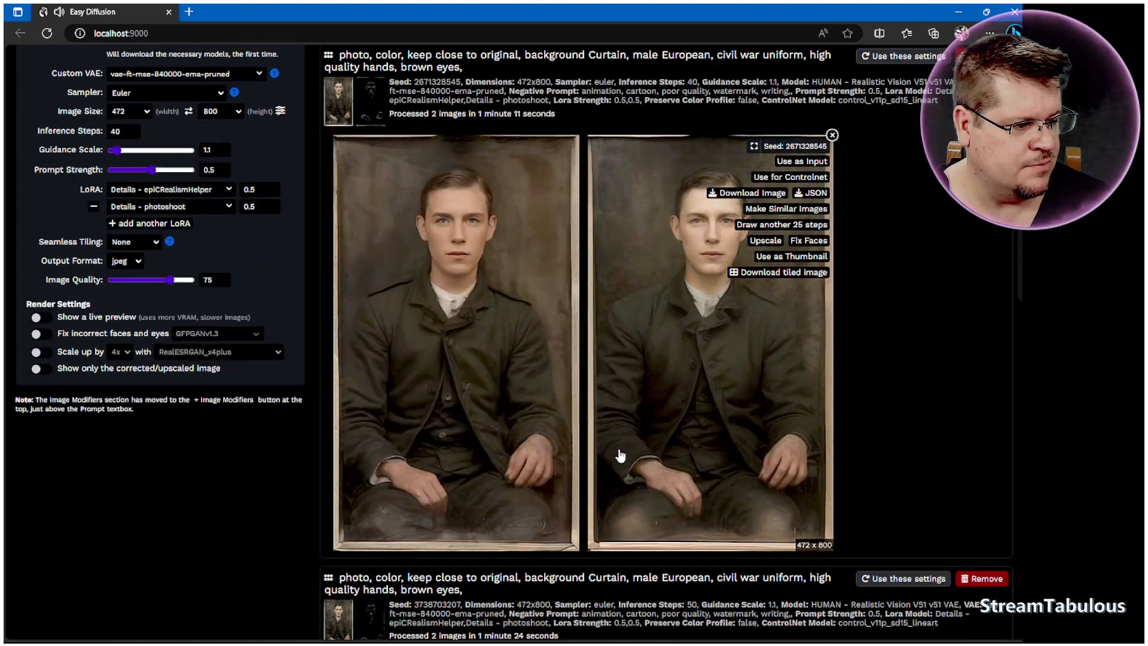
scroll(621, 456, down, 6)
scroll(556, 452, up, 4)
scroll(556, 442, up, 3)
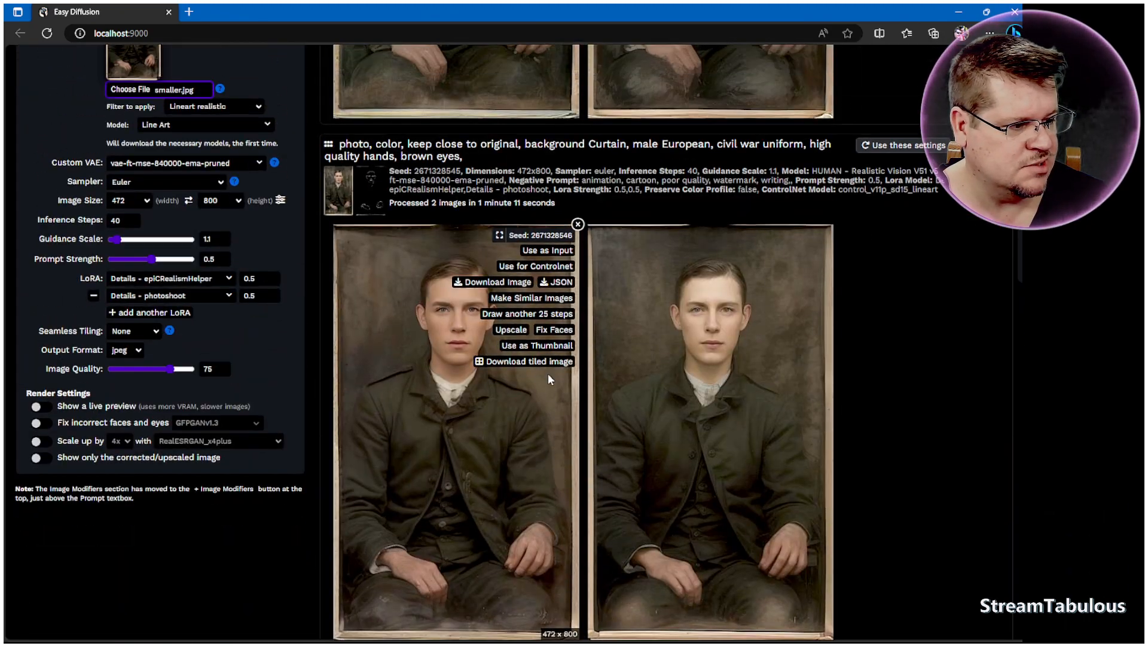
click(540, 251)
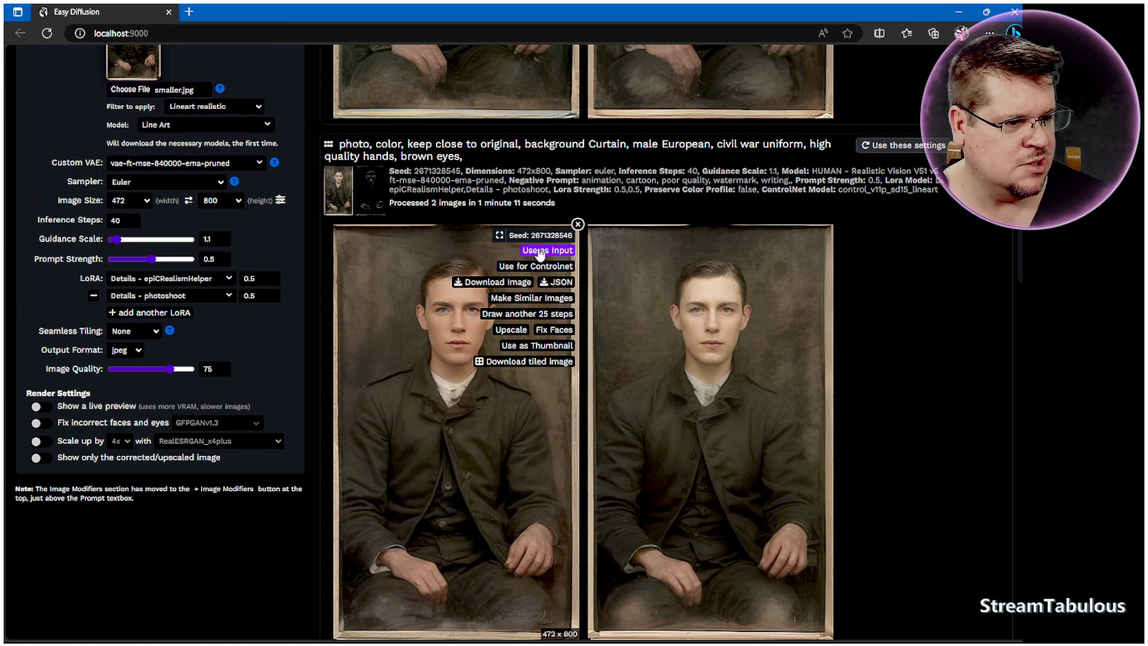
scroll(175, 358, up, 5)
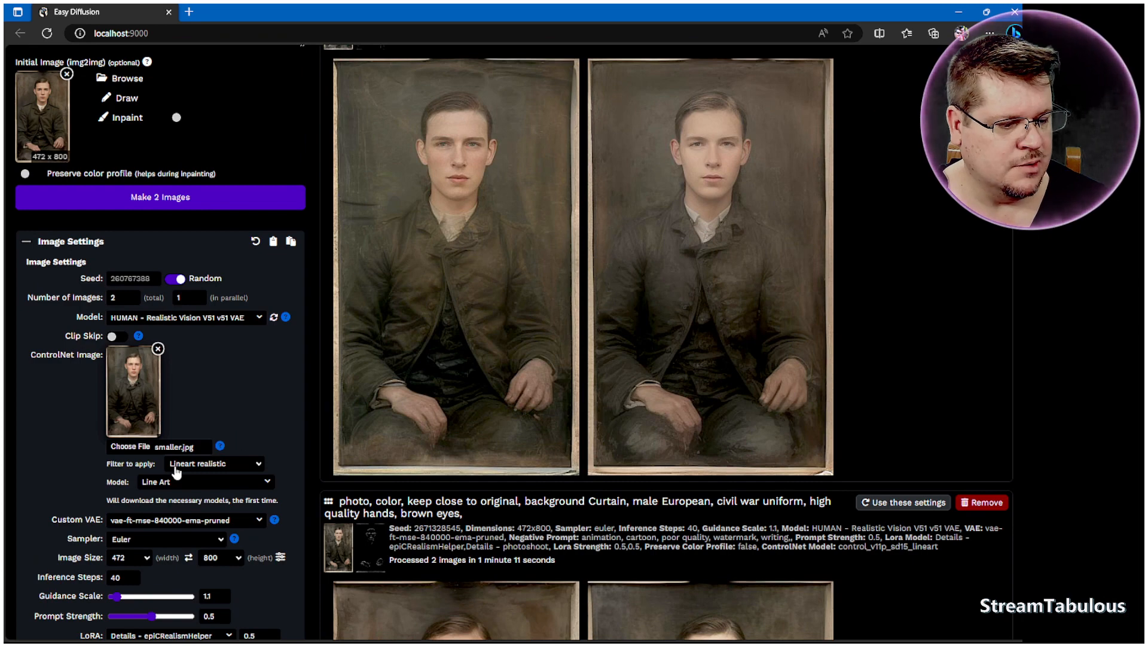
scroll(251, 448, up, 2)
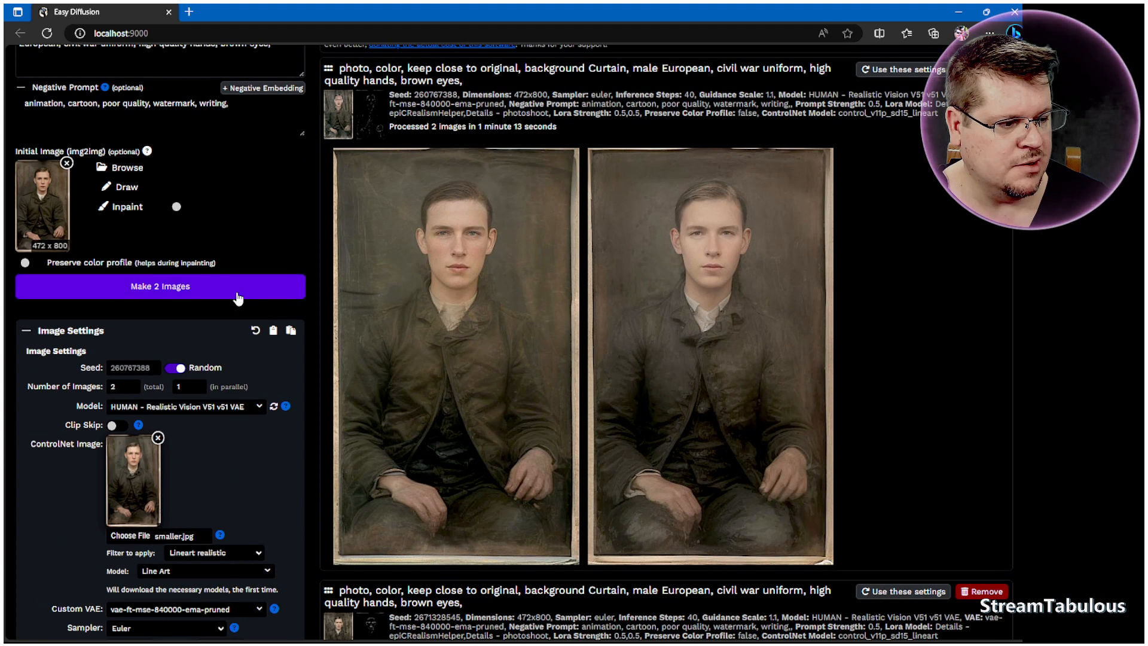
click(239, 292)
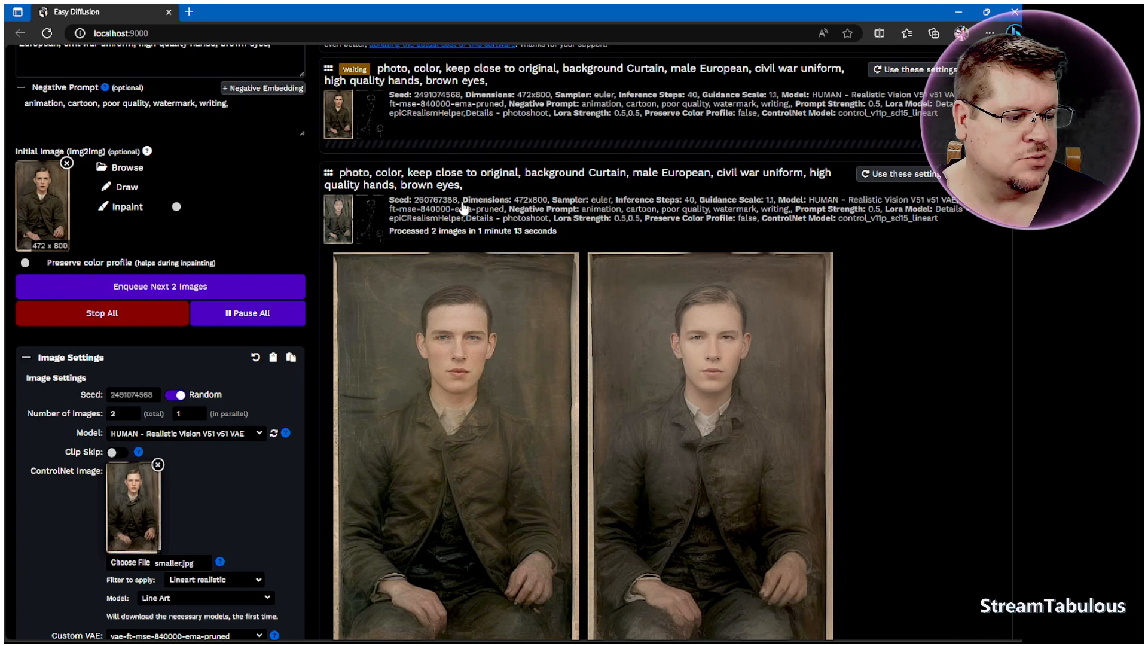
Step: Scroll through the earlier results to compare them against the new generation in progress
scroll(472, 228, down, 15)
scroll(490, 263, down, 10)
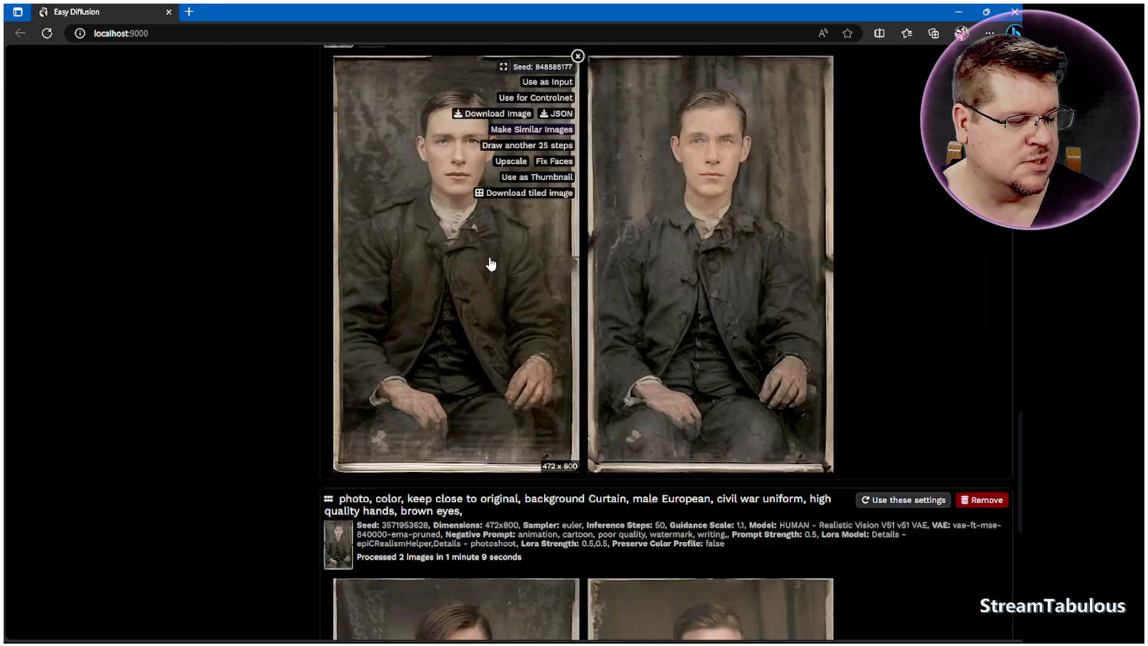
scroll(551, 233, up, 2)
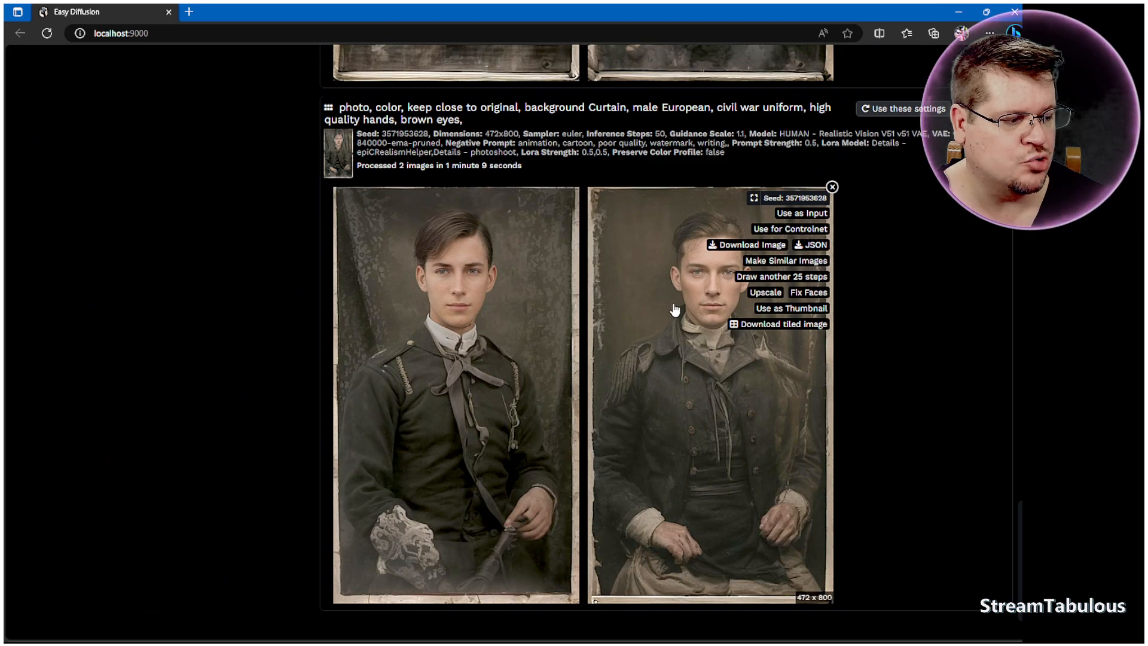
scroll(676, 311, up, 6)
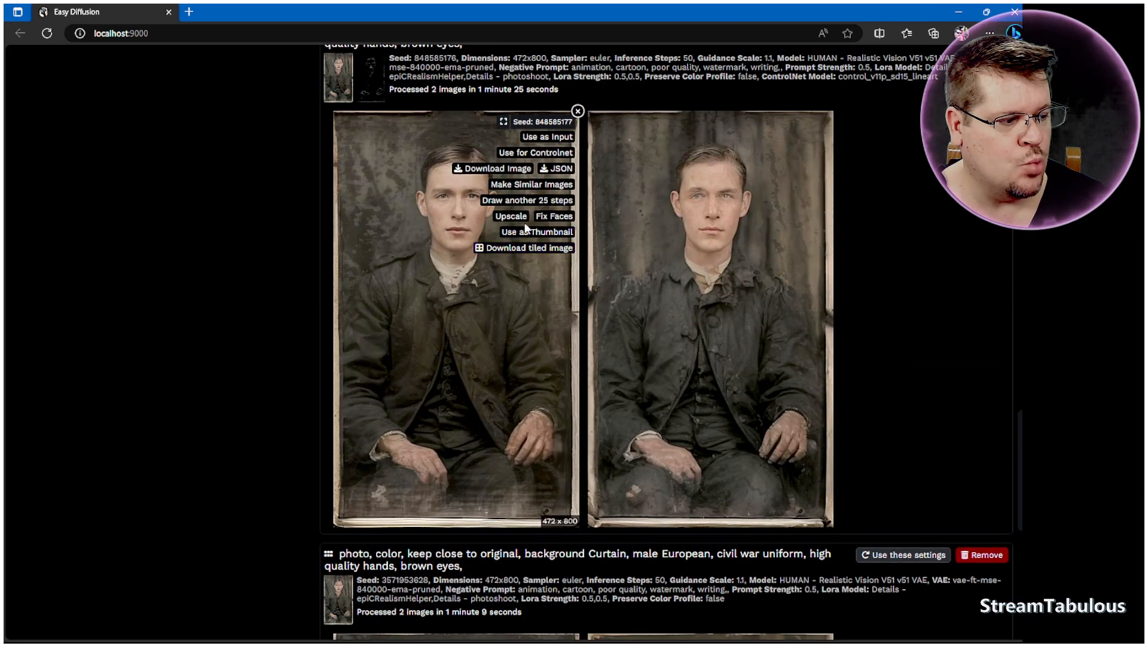
scroll(835, 305, up, 7)
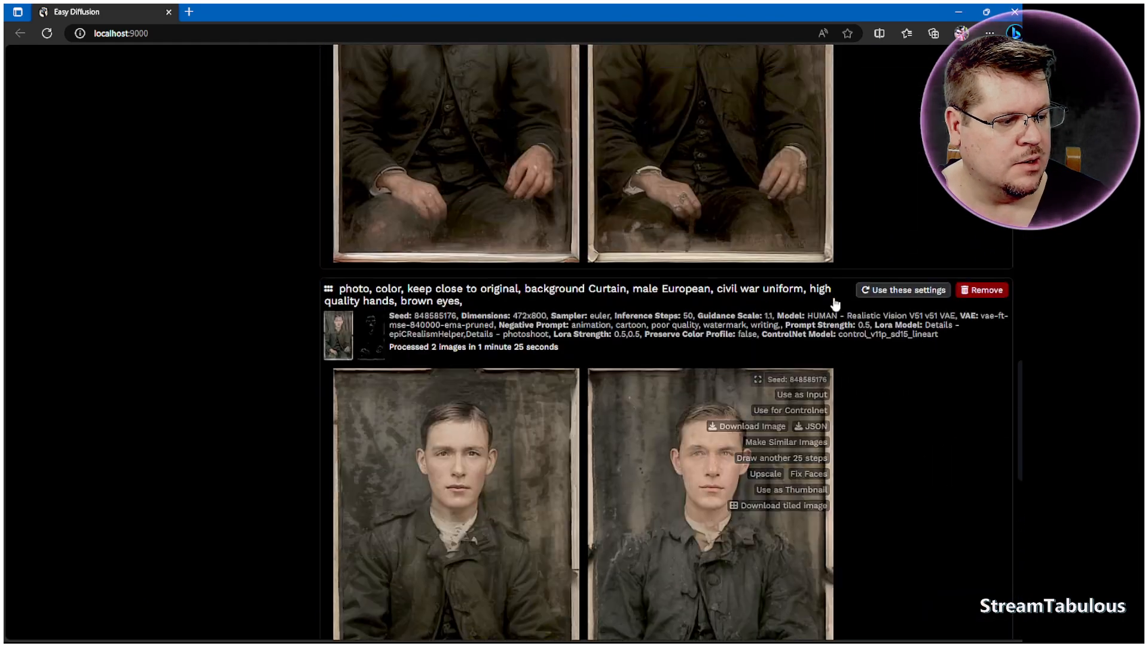
scroll(835, 299, up, 7)
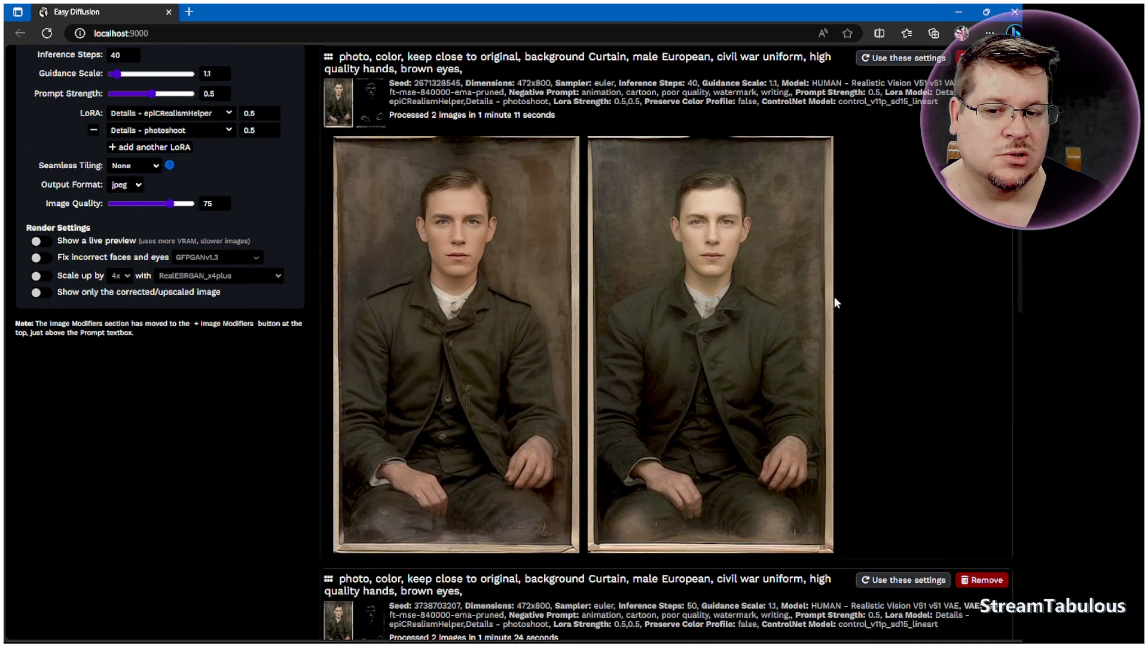
scroll(834, 296, up, 8)
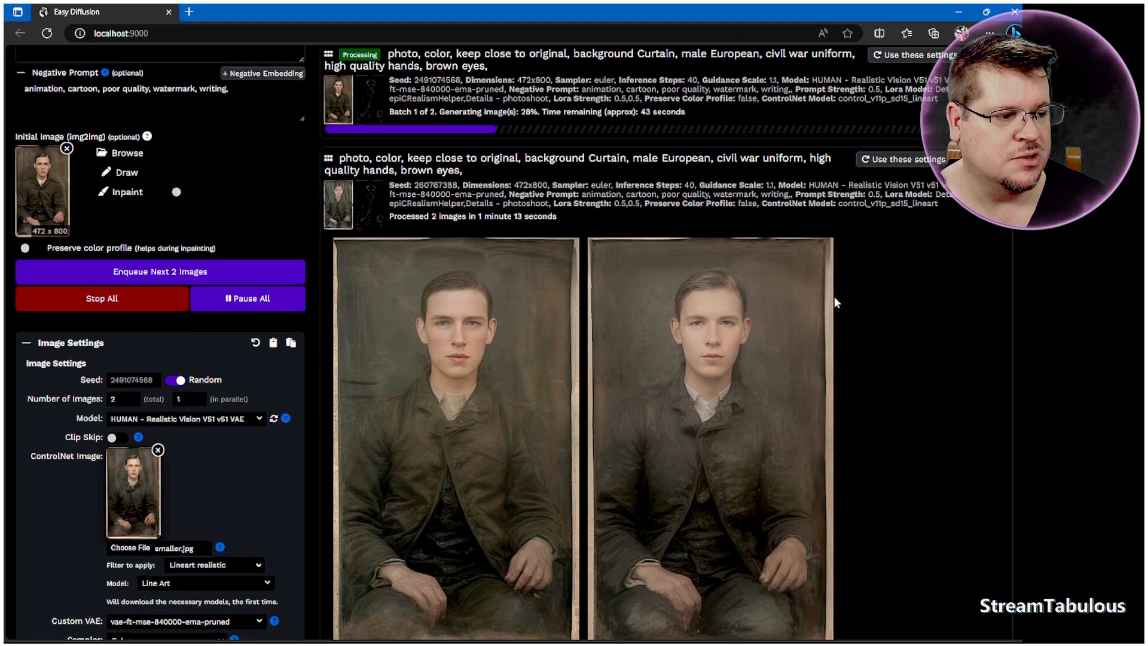
scroll(834, 296, up, 2)
scroll(835, 311, down, 2)
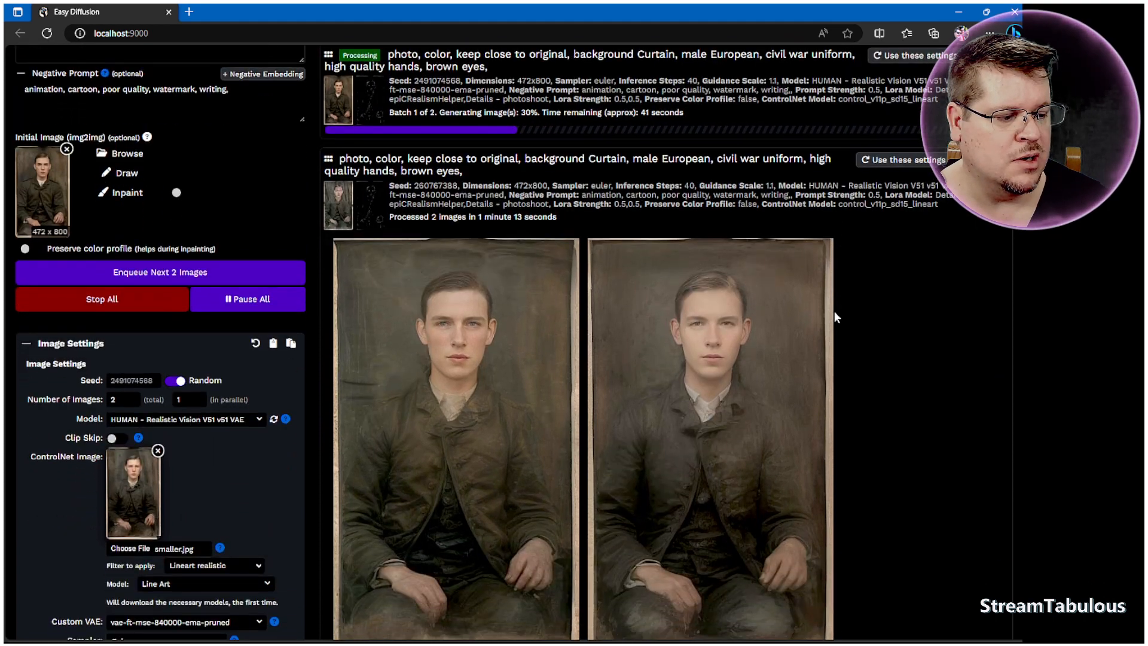
mouse_move(521, 306)
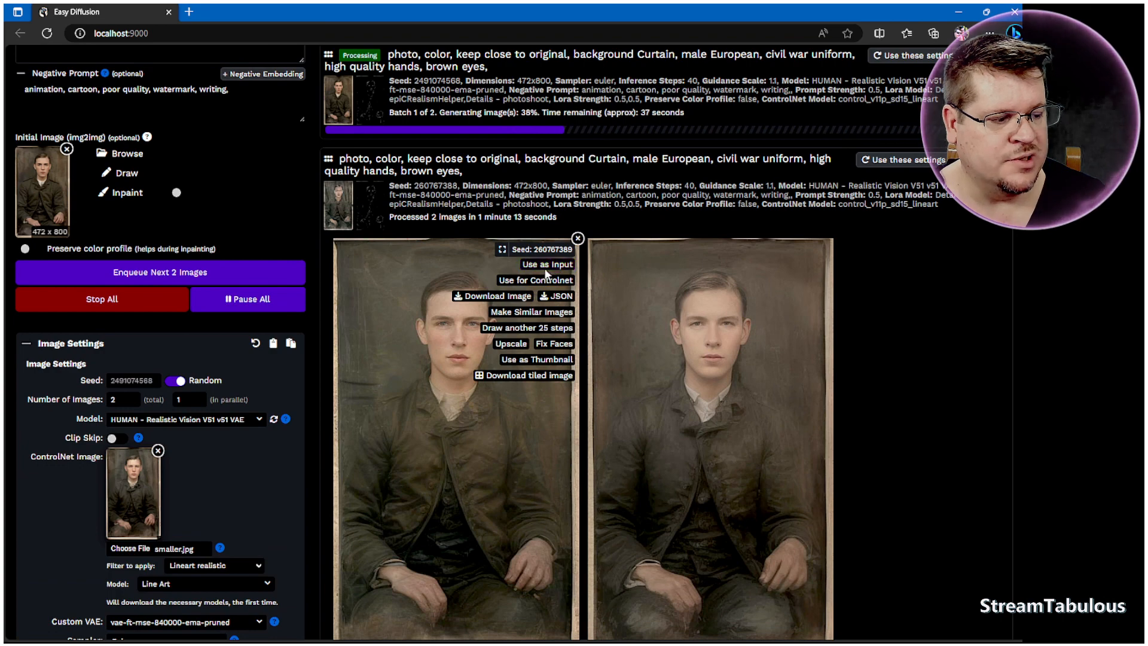
scroll(855, 374, down, 5)
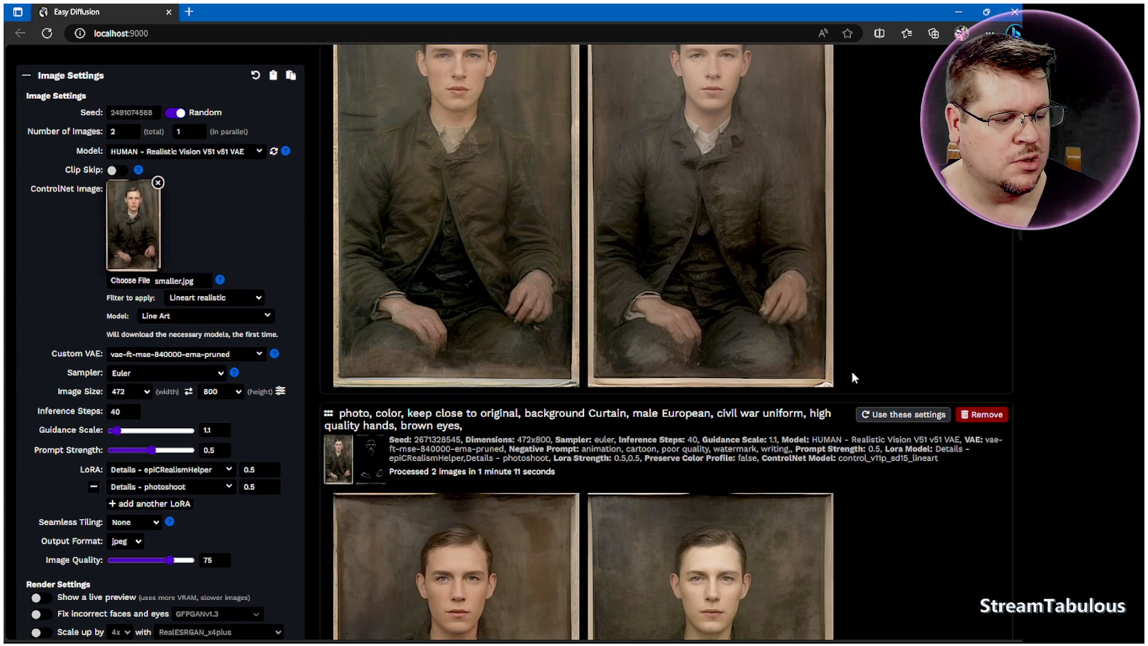
scroll(851, 371, down, 3)
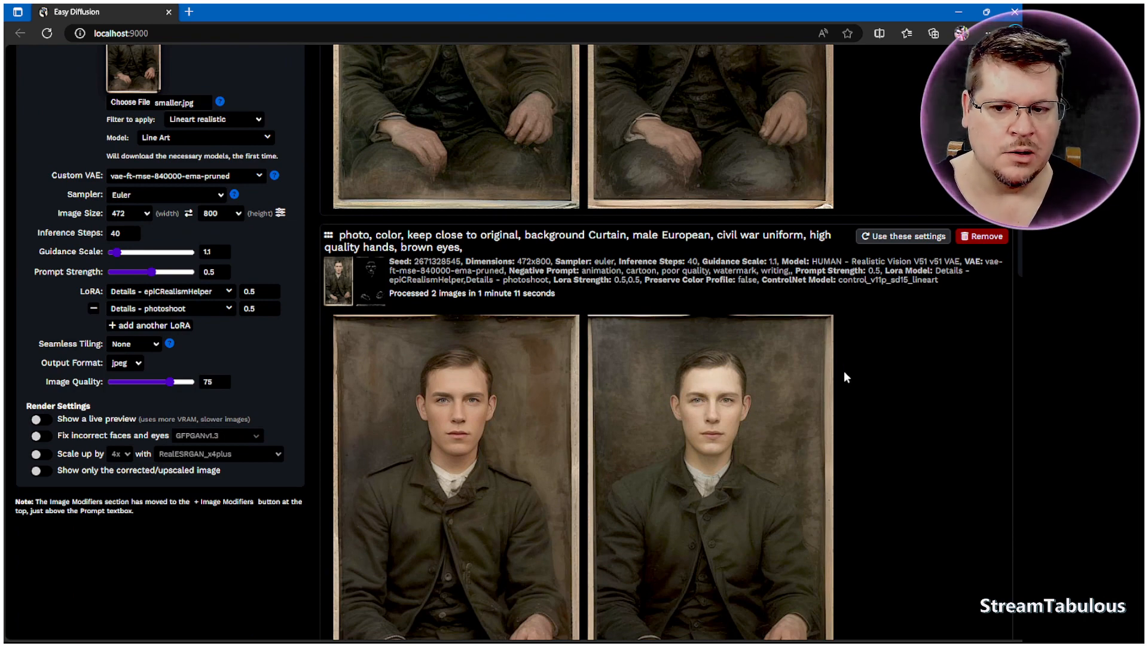
scroll(845, 371, up, 6)
scroll(690, 322, up, 2)
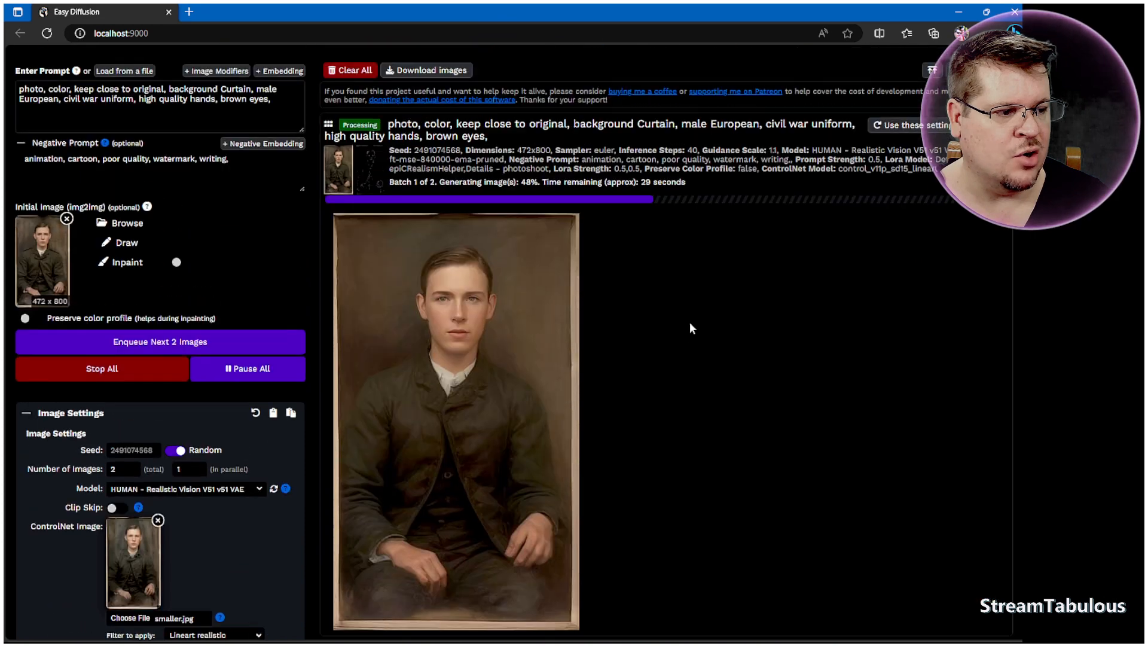
scroll(684, 319, down, 1)
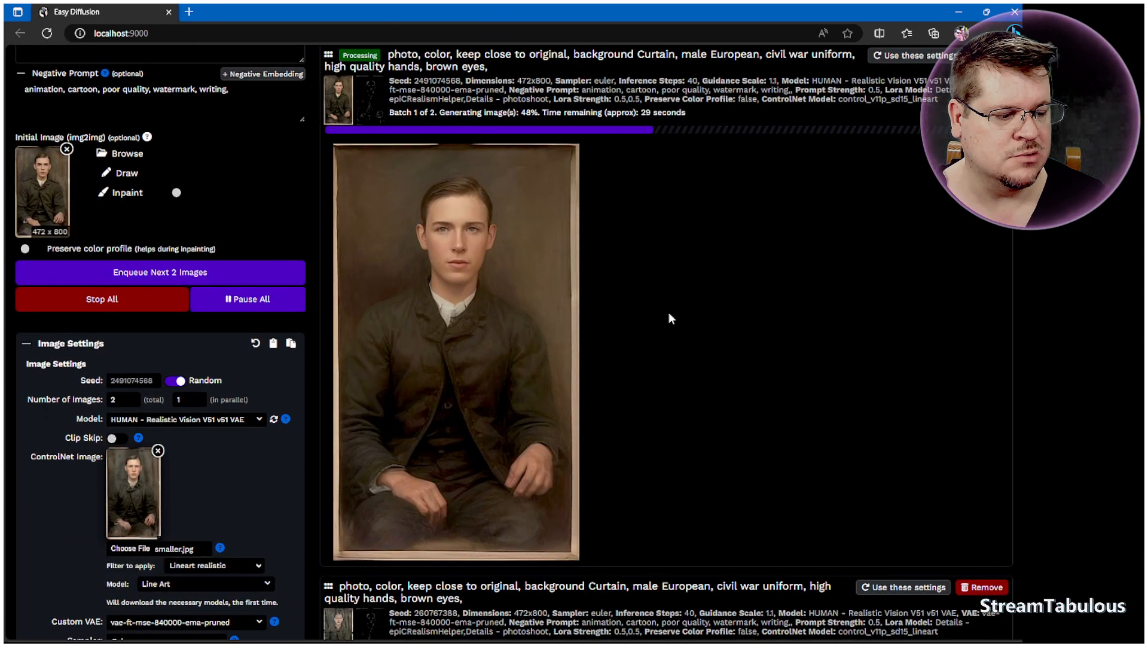
Step: Download the newly generated colorized portrait
click(496, 202)
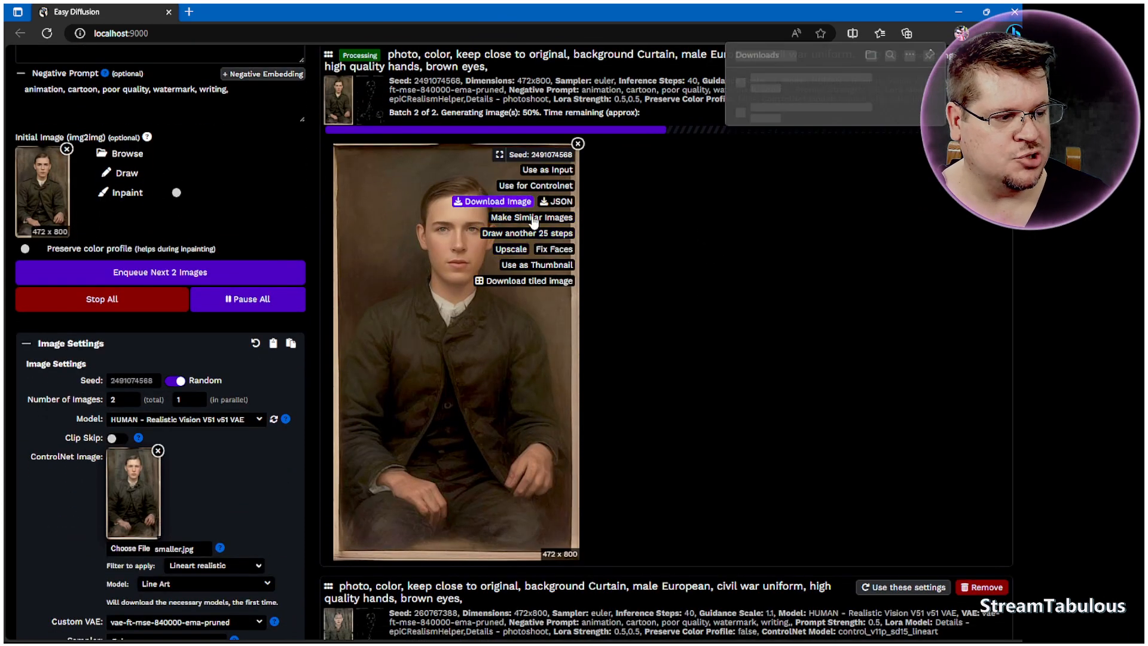
click(762, 326)
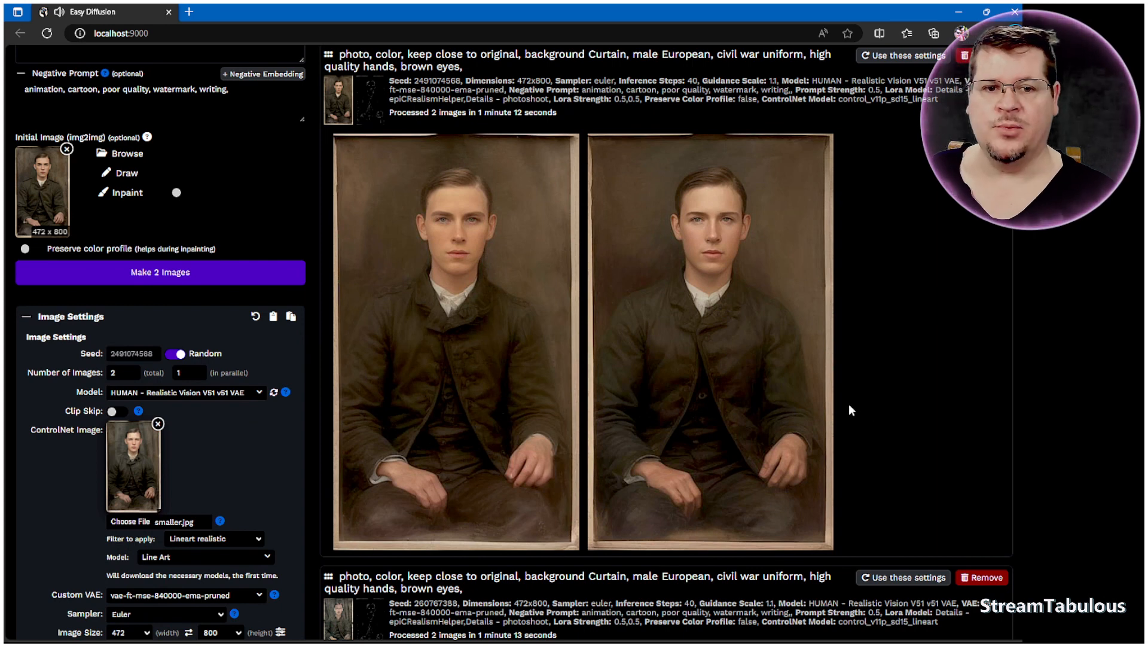
mouse_move(784, 400)
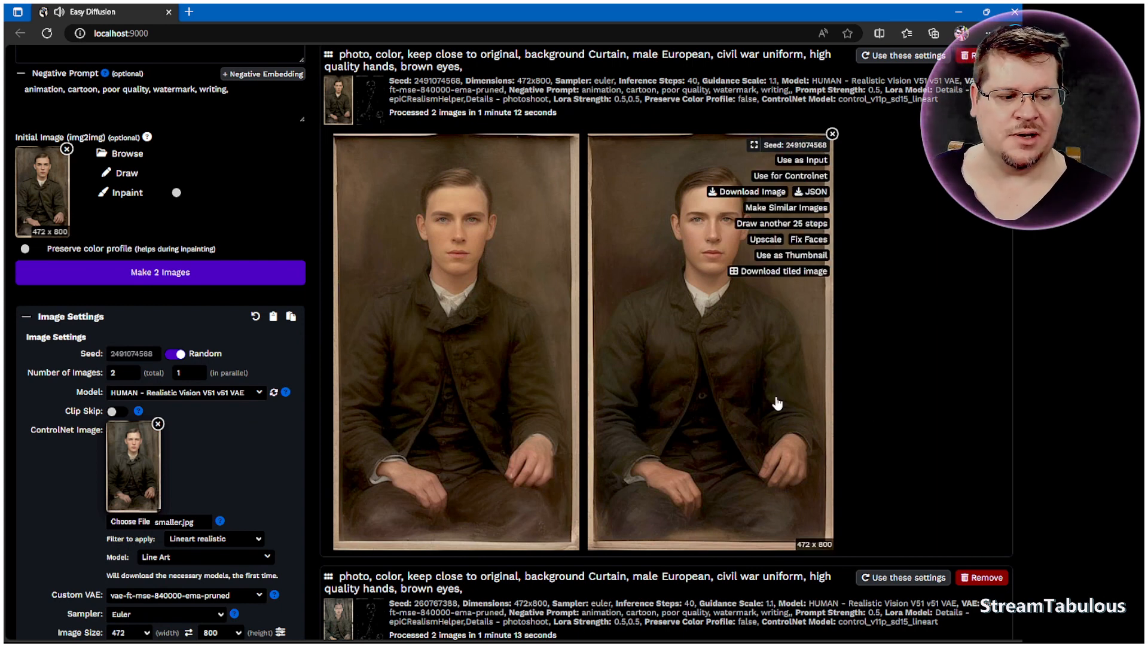